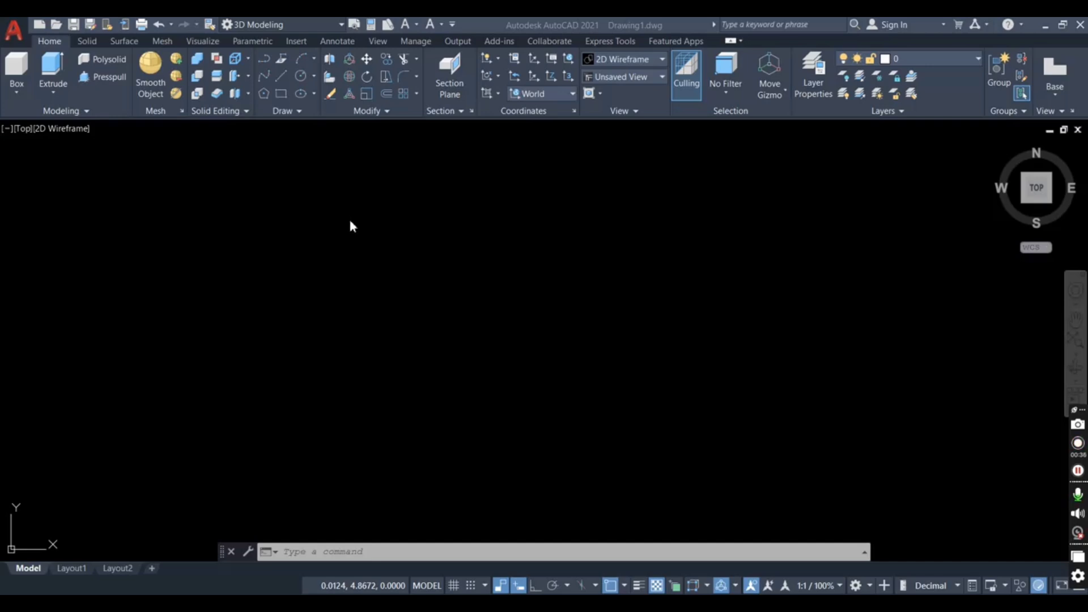
- Configure the drawing units to decimal length with a precision of 0.00
click(367, 237)
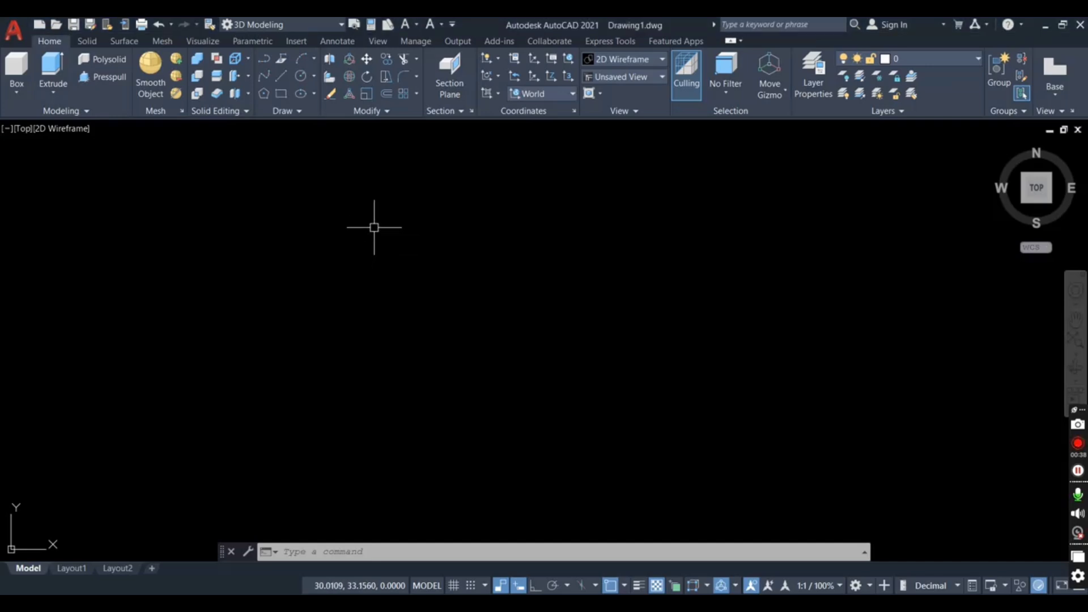
text(un)
key(Return)
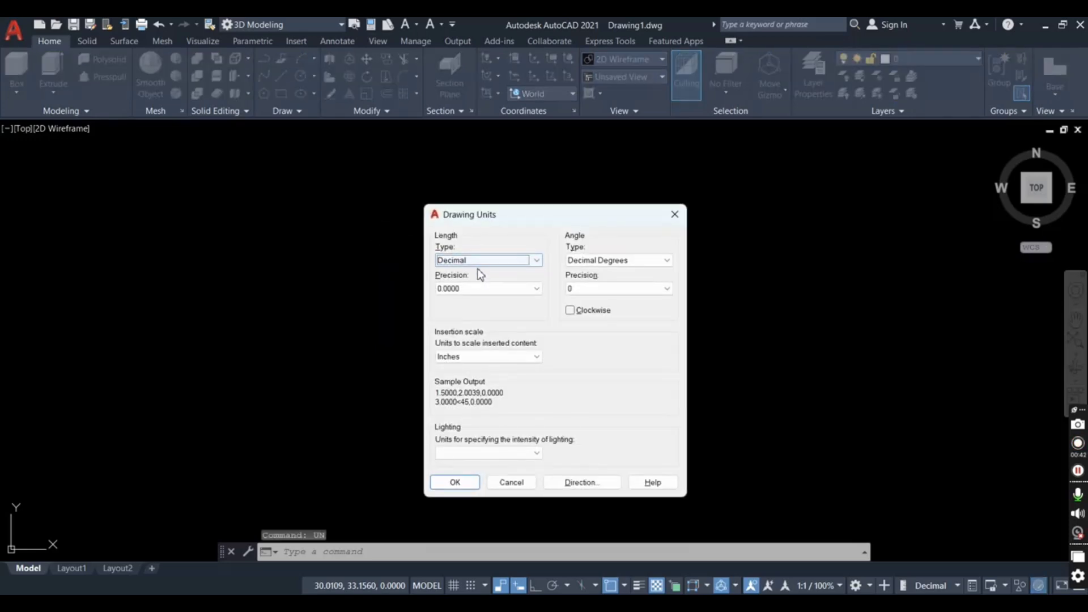
click(476, 260)
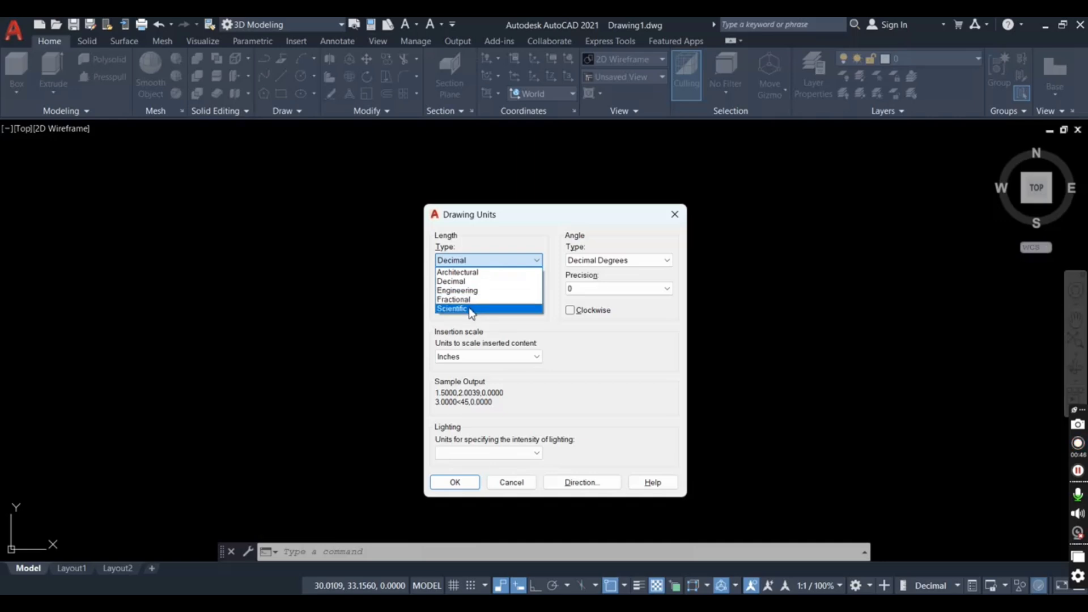
click(489, 262)
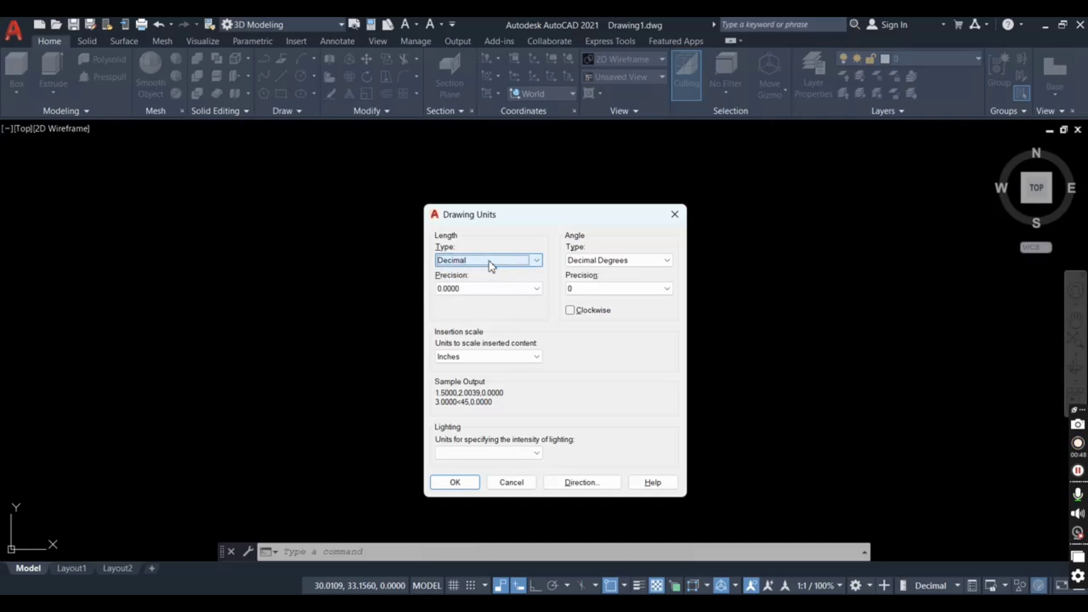
click(476, 289)
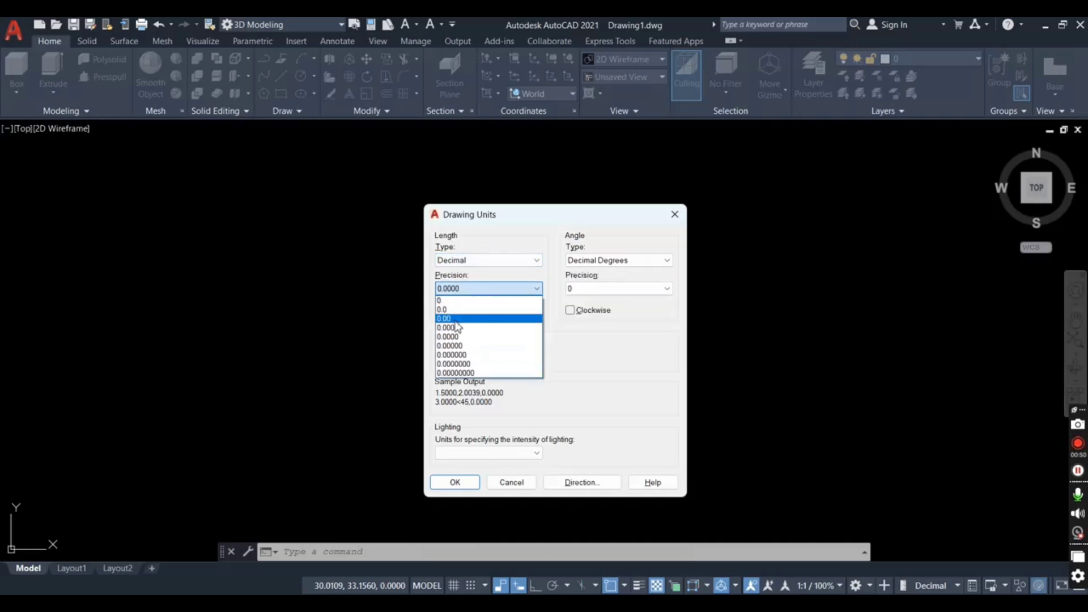
click(455, 319)
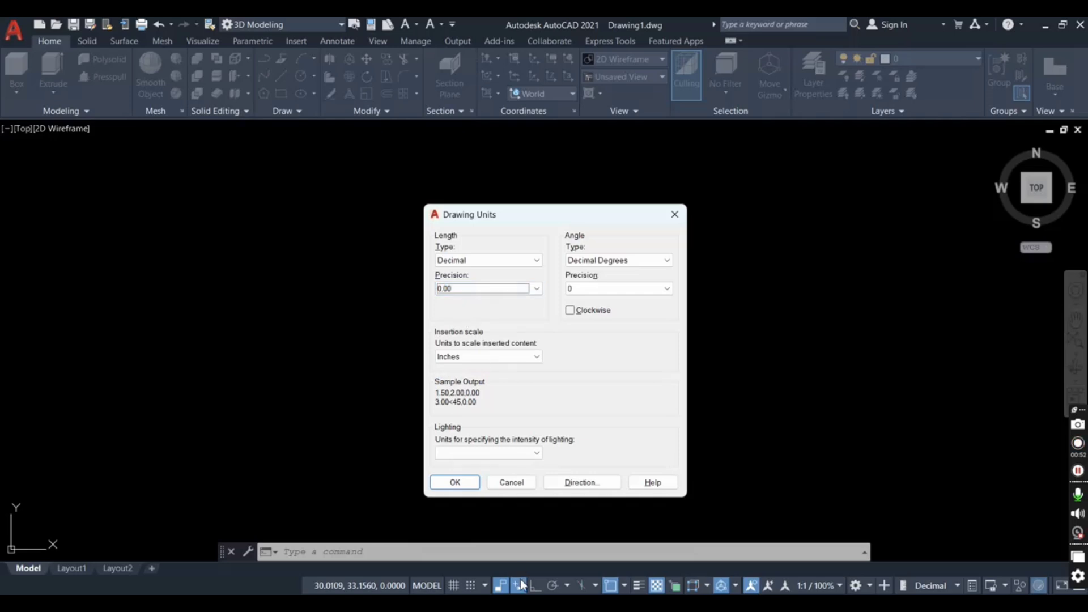
click(455, 485)
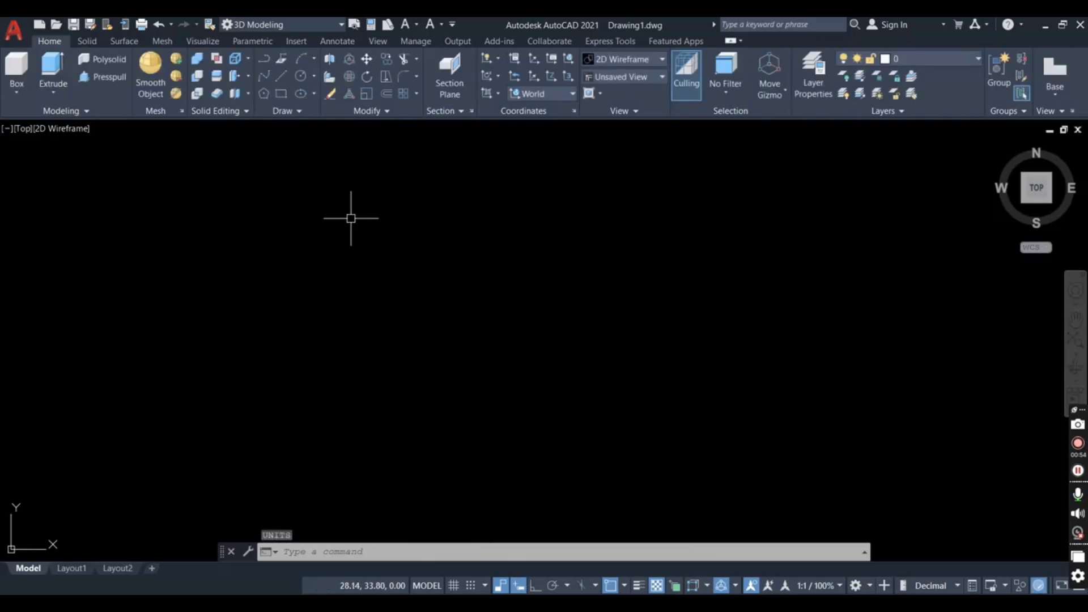
text(DIM)
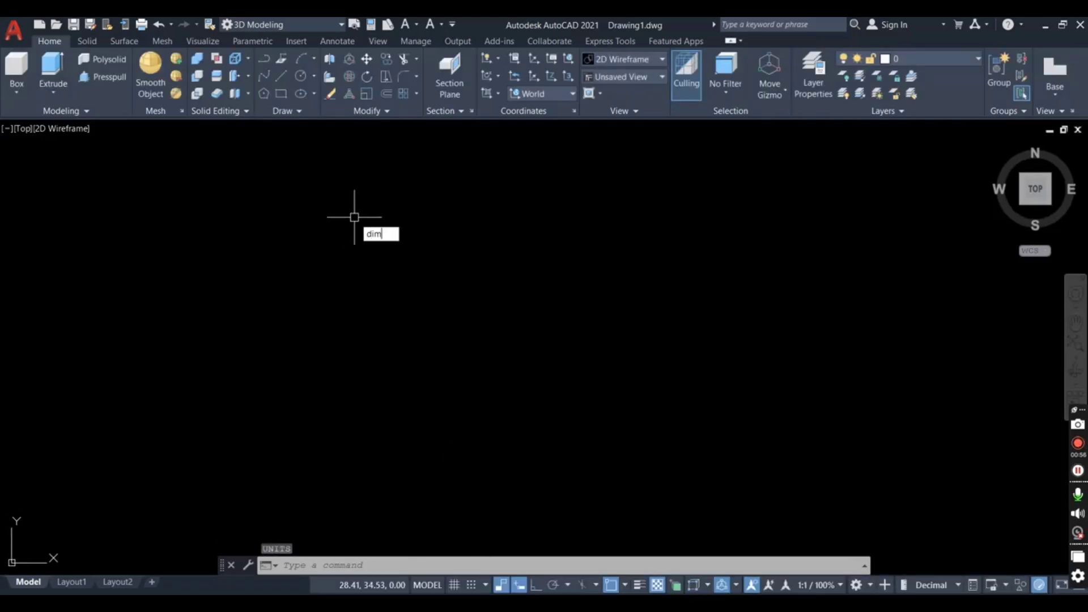
key(Return)
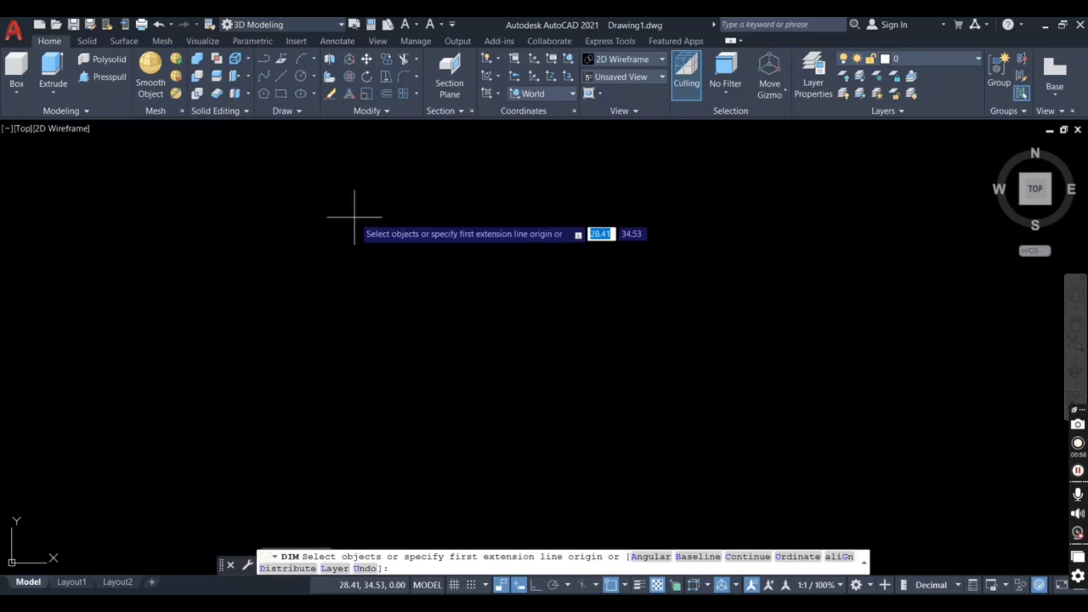
key(Escape)
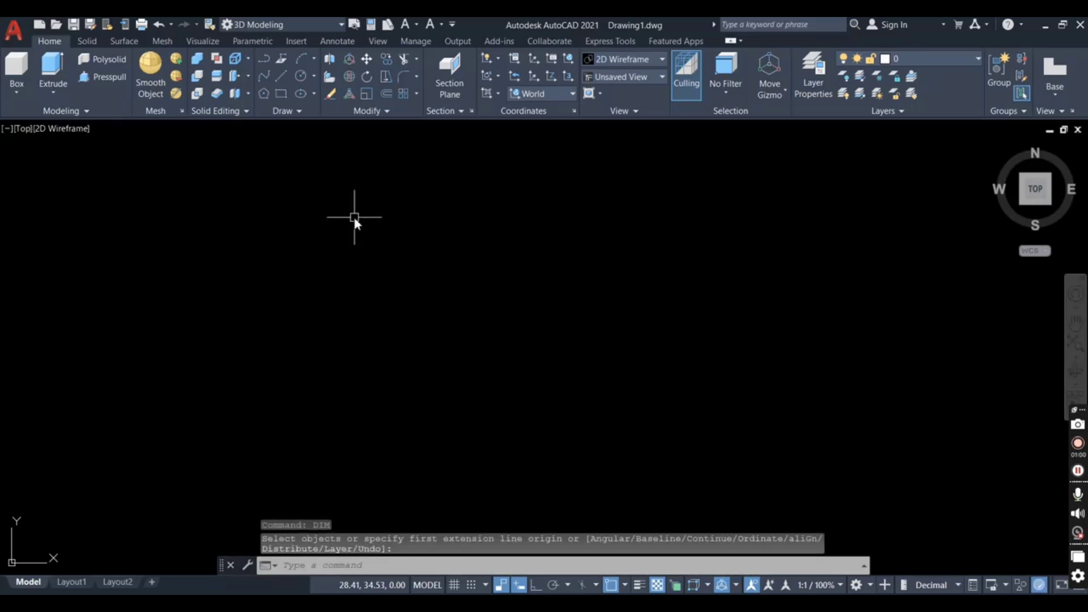
- Modify the Standard dimension style so its linear primary units use a precision of 0.00
text(dim)
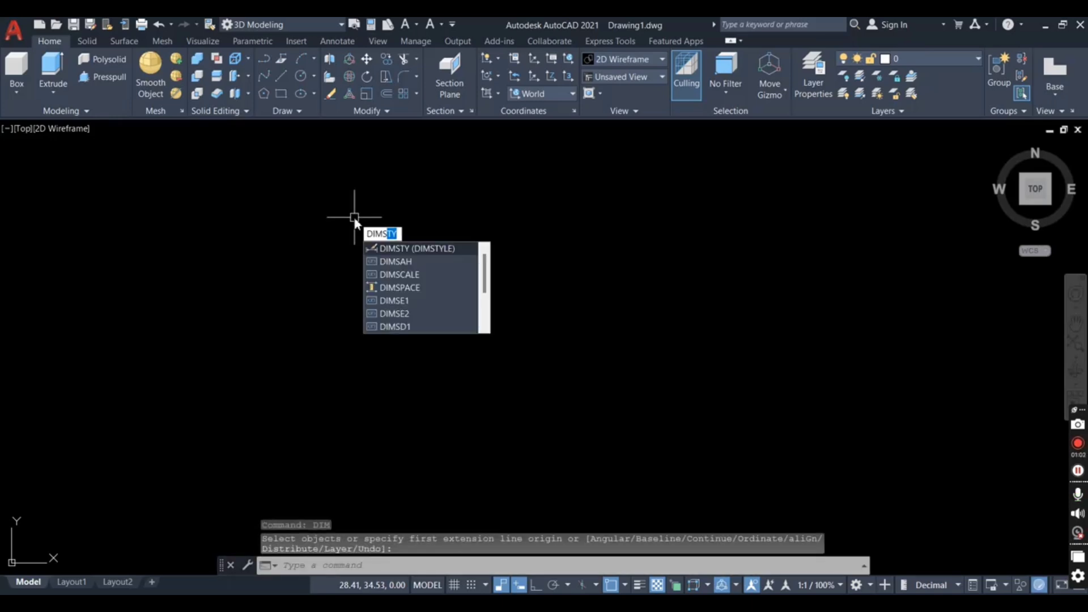
key(Return)
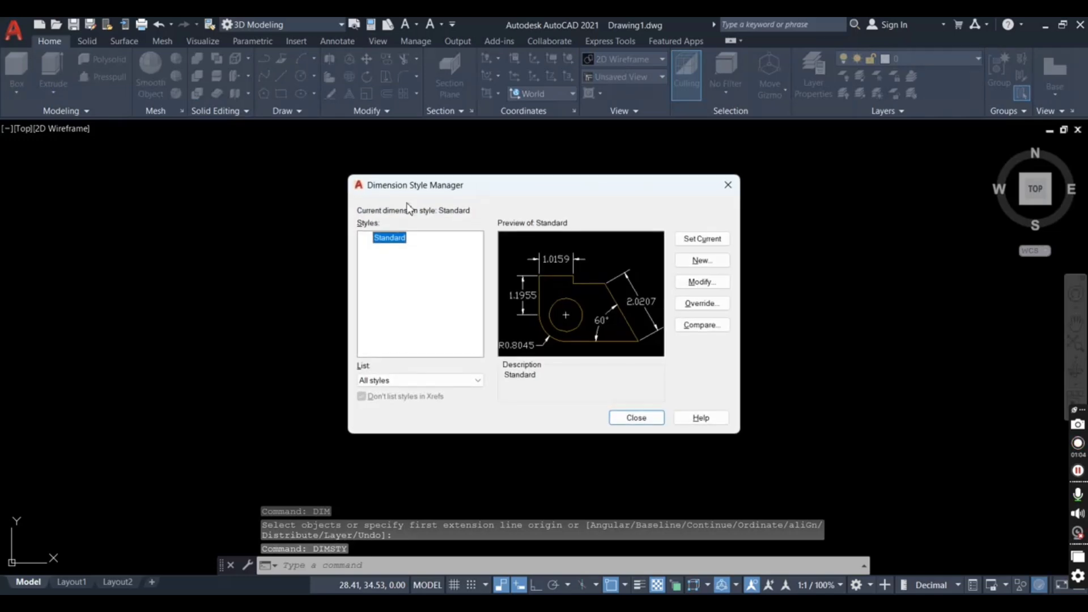
click(701, 281)
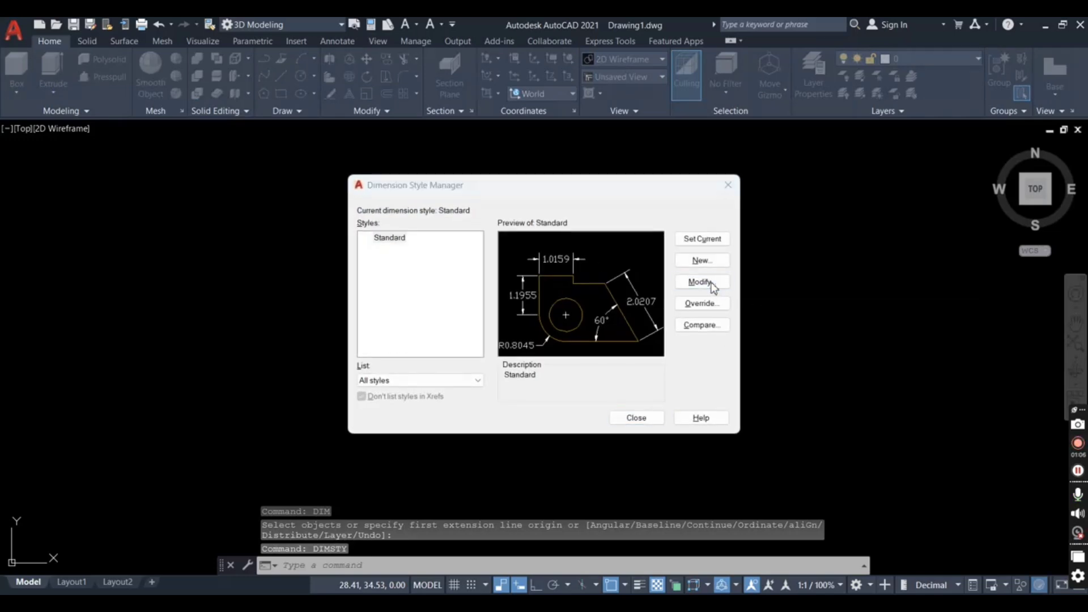
click(620, 172)
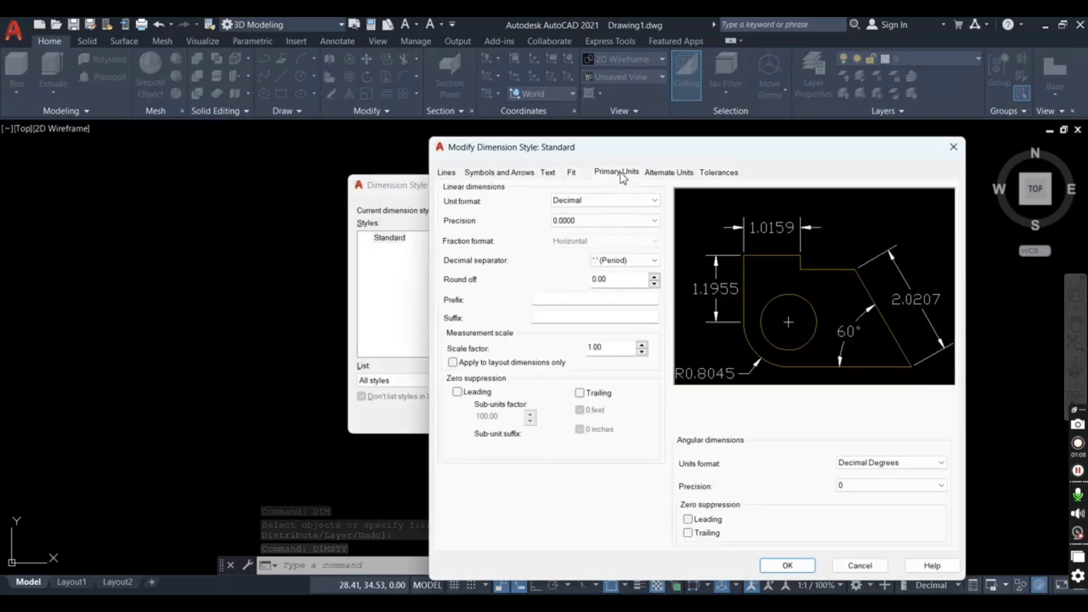
click(592, 223)
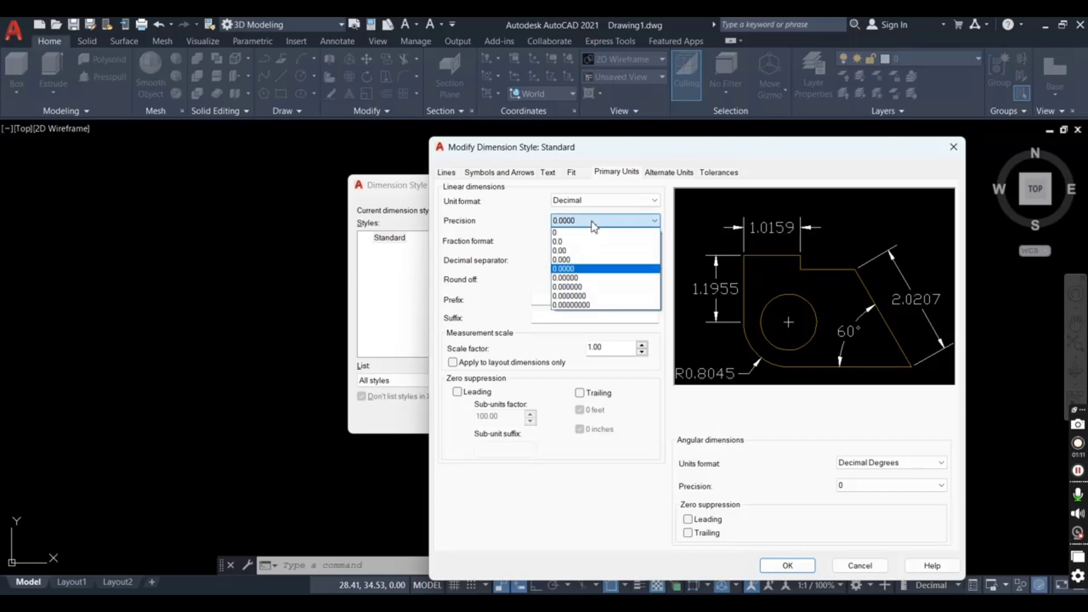
click(562, 259)
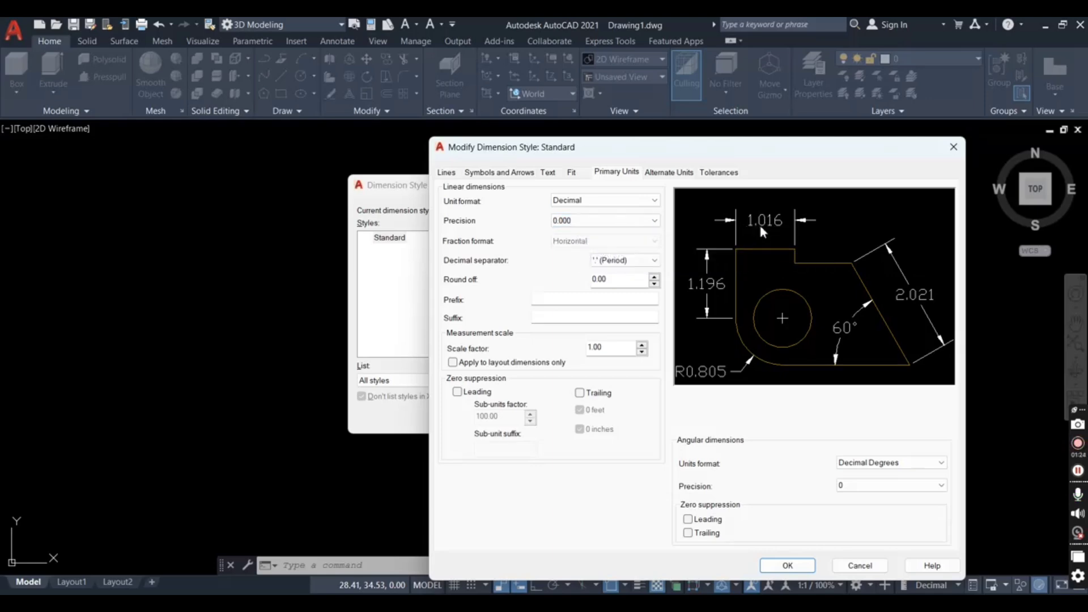
click(603, 222)
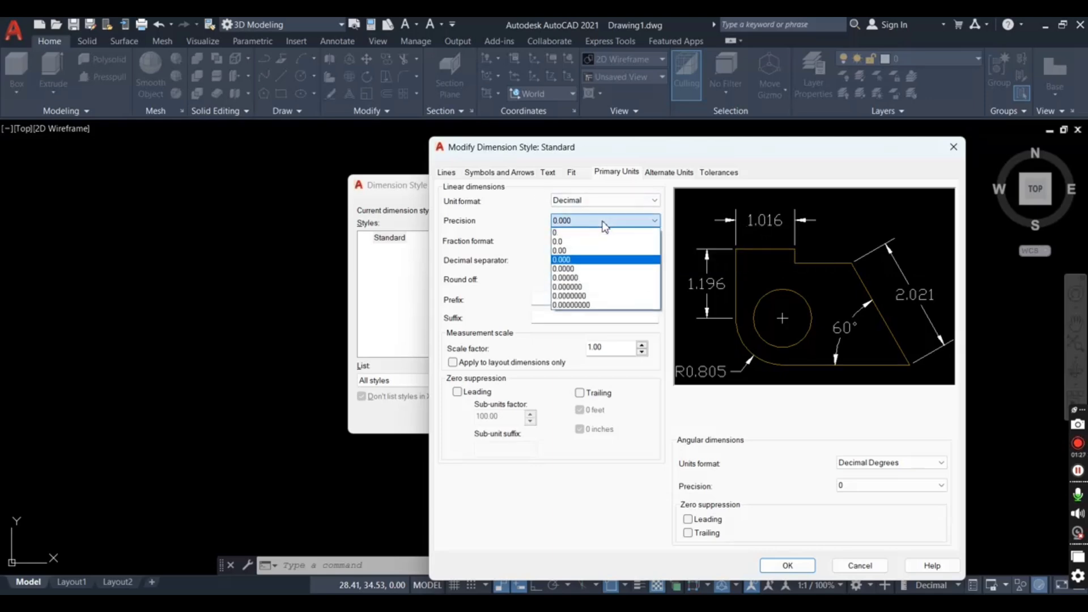
click(589, 251)
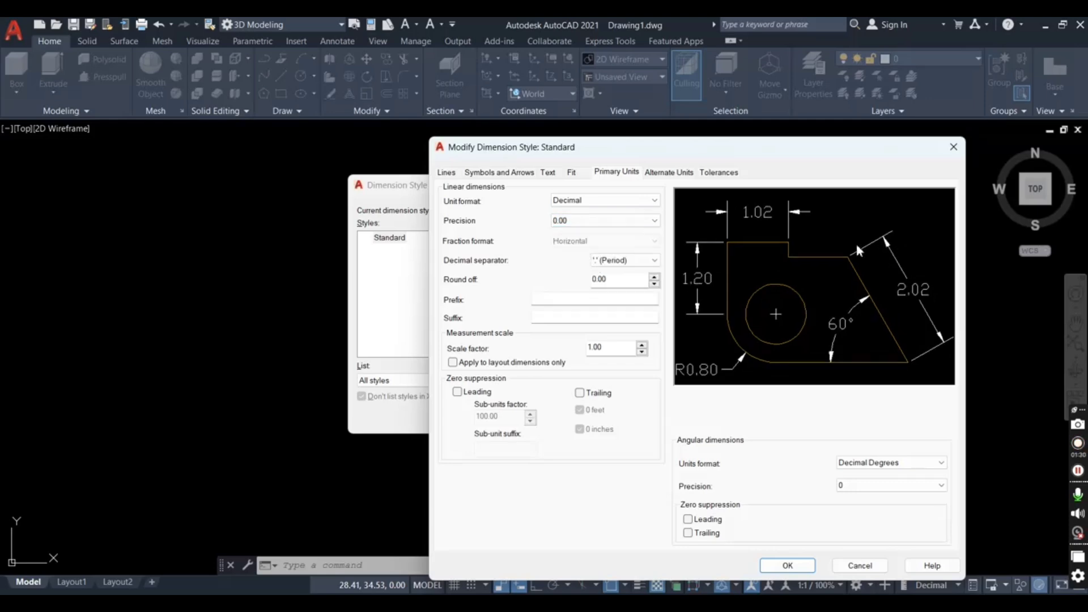
- Review the dimension style's text and fit settings, then accept the changes and make Standard the current style
click(663, 172)
click(616, 175)
click(548, 174)
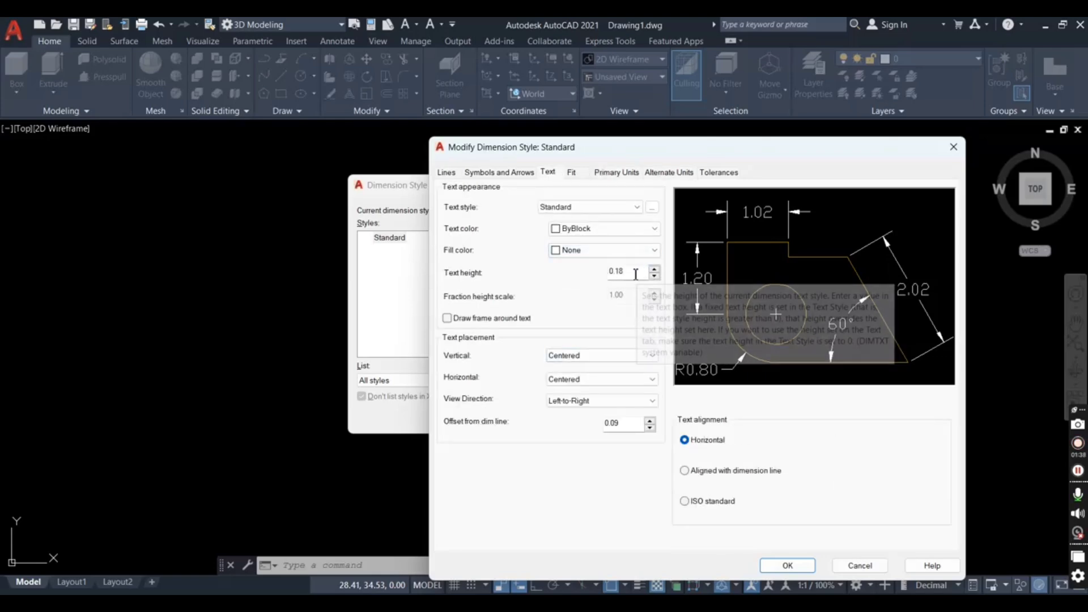
click(572, 174)
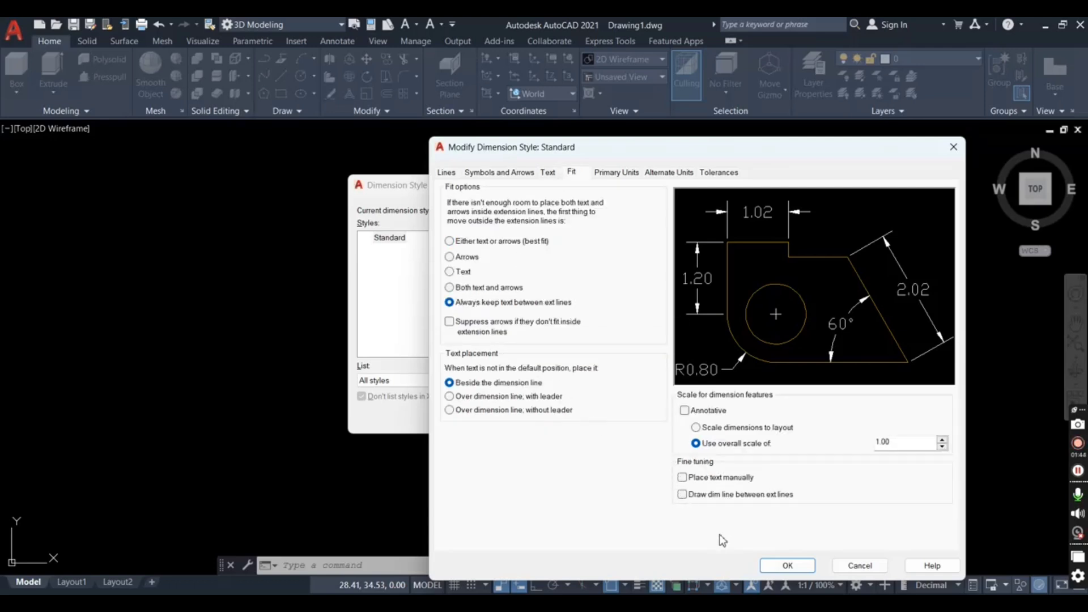
click(791, 562)
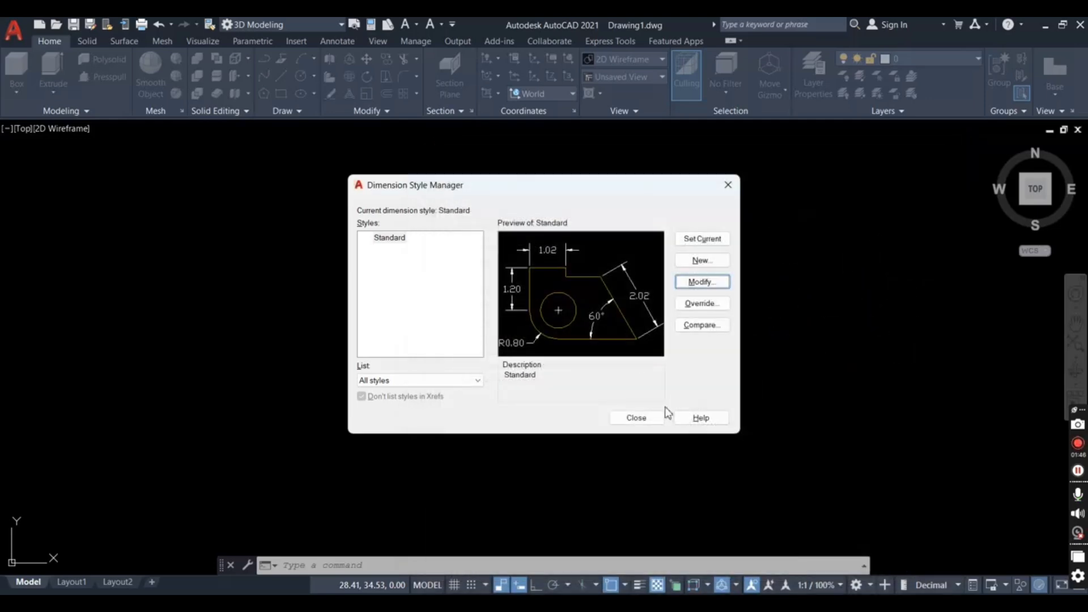
click(694, 239)
click(637, 420)
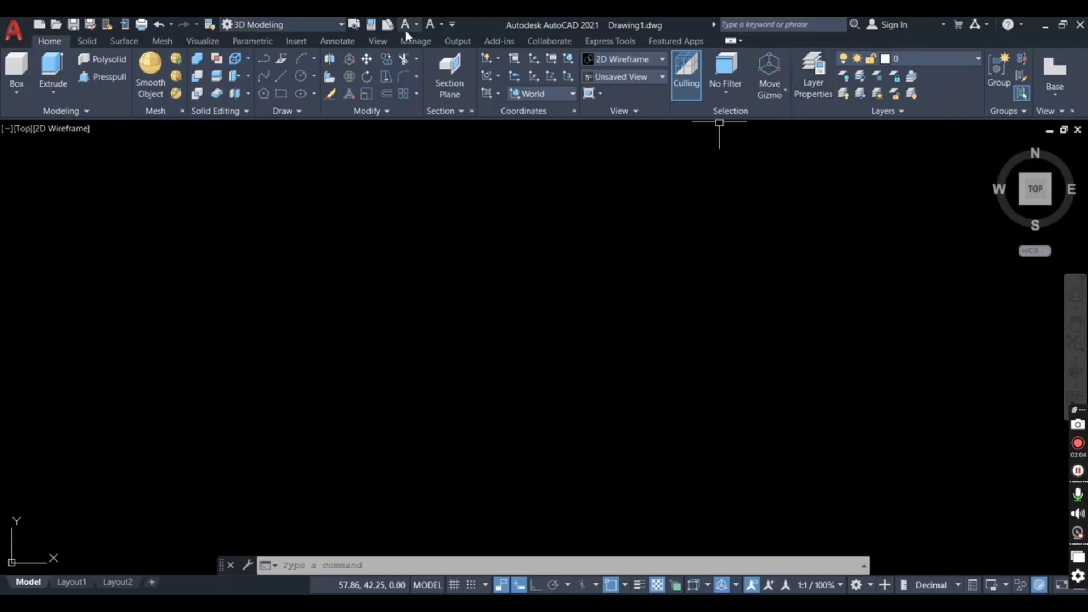
- Create a new layer named line and set its color to yellow
click(812, 83)
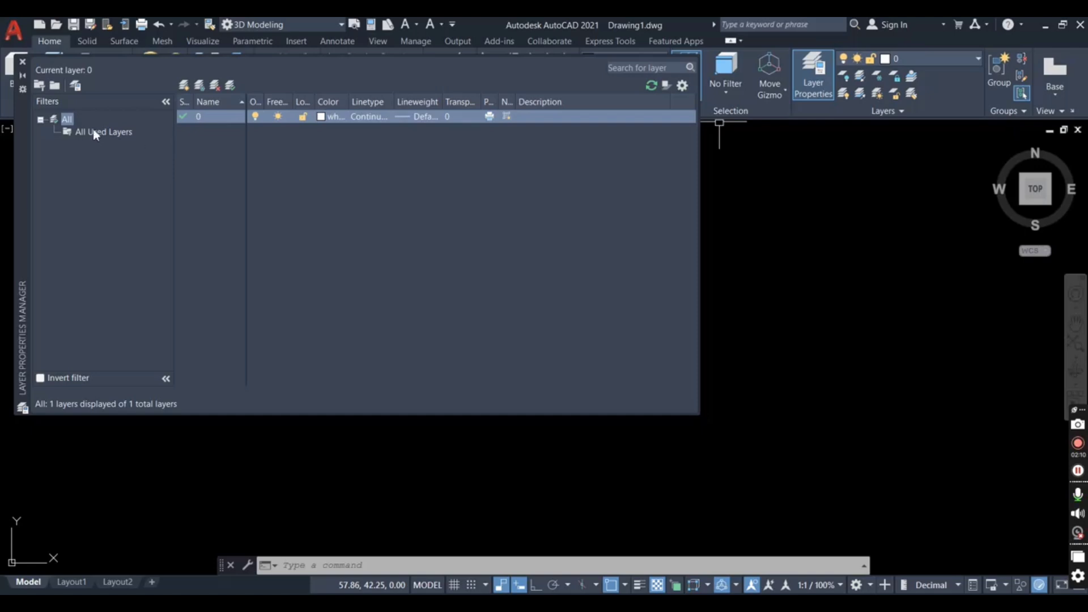
click(184, 86)
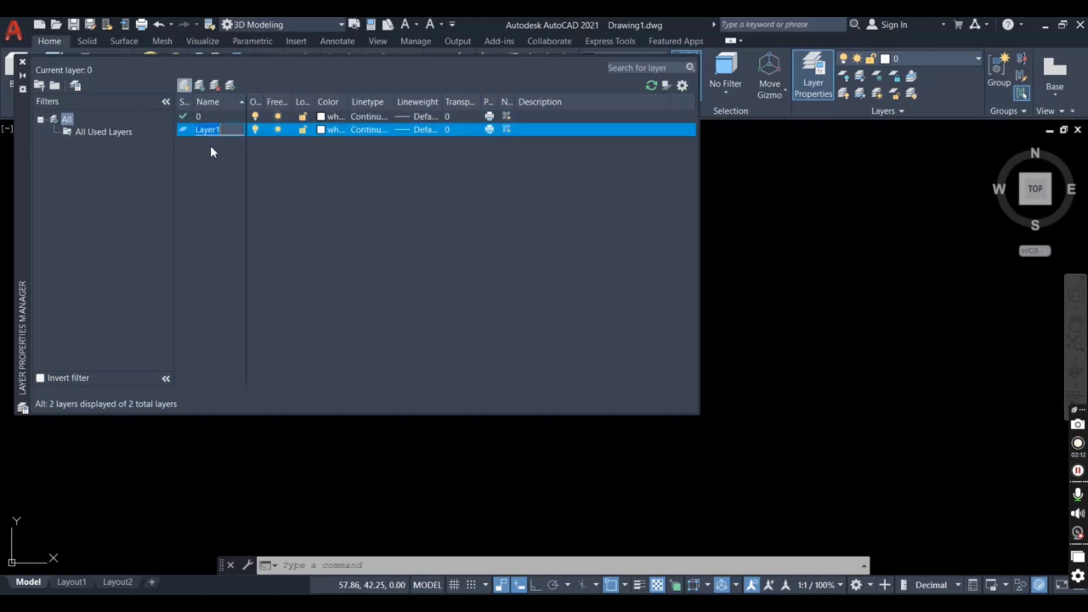
key(BackSpace)
text(l)
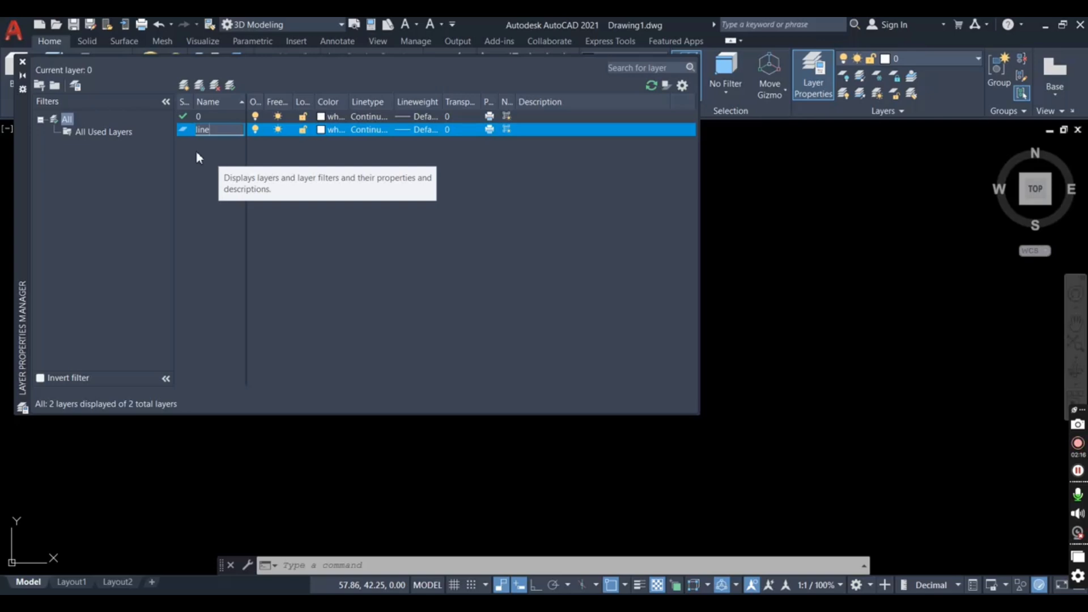
text(ine)
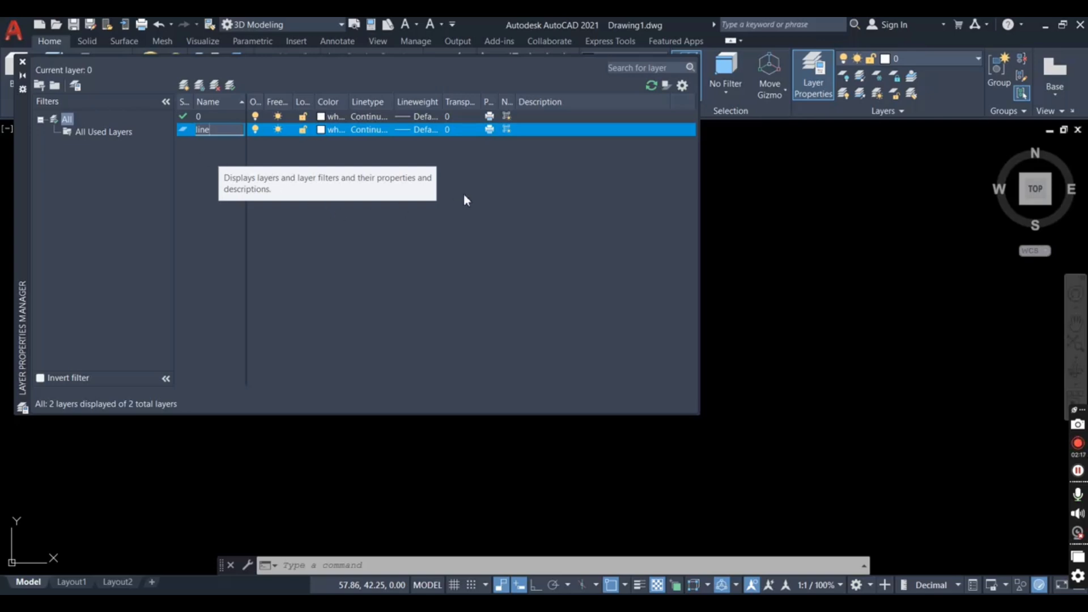
click(320, 130)
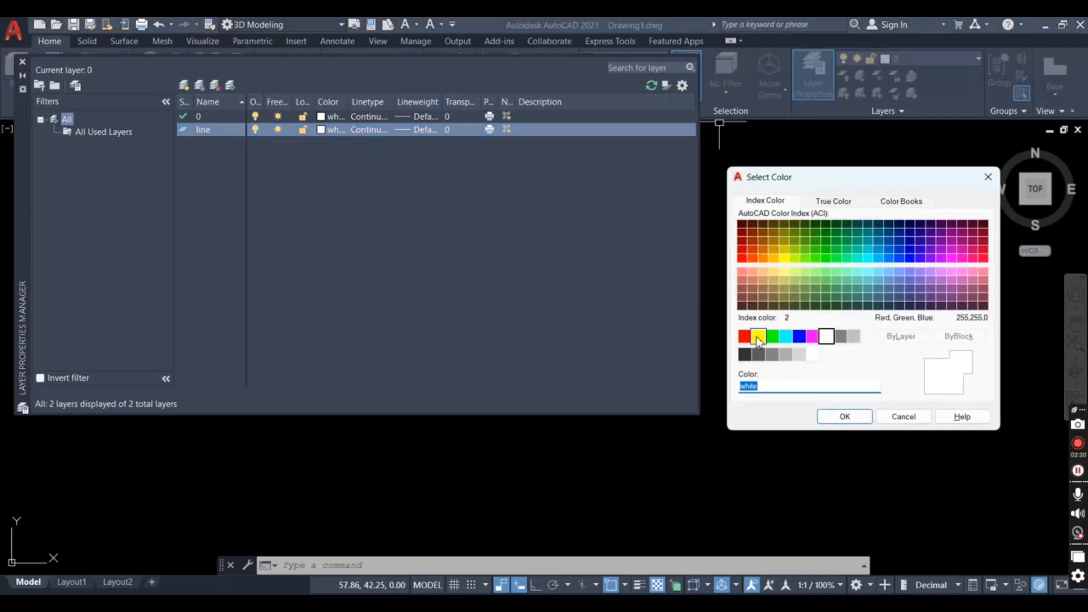
click(757, 336)
click(843, 416)
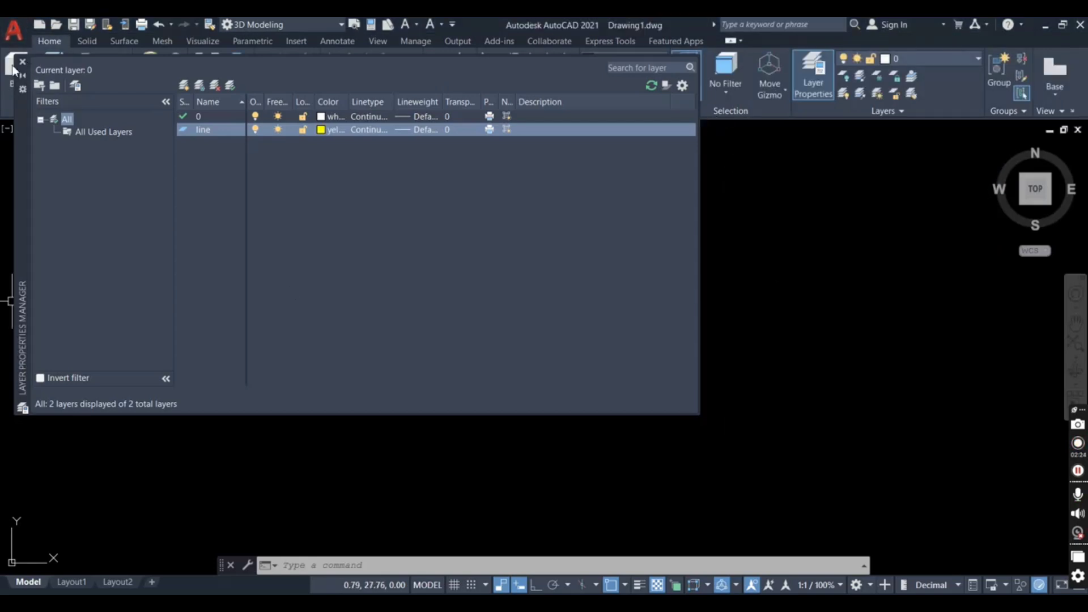
click(24, 62)
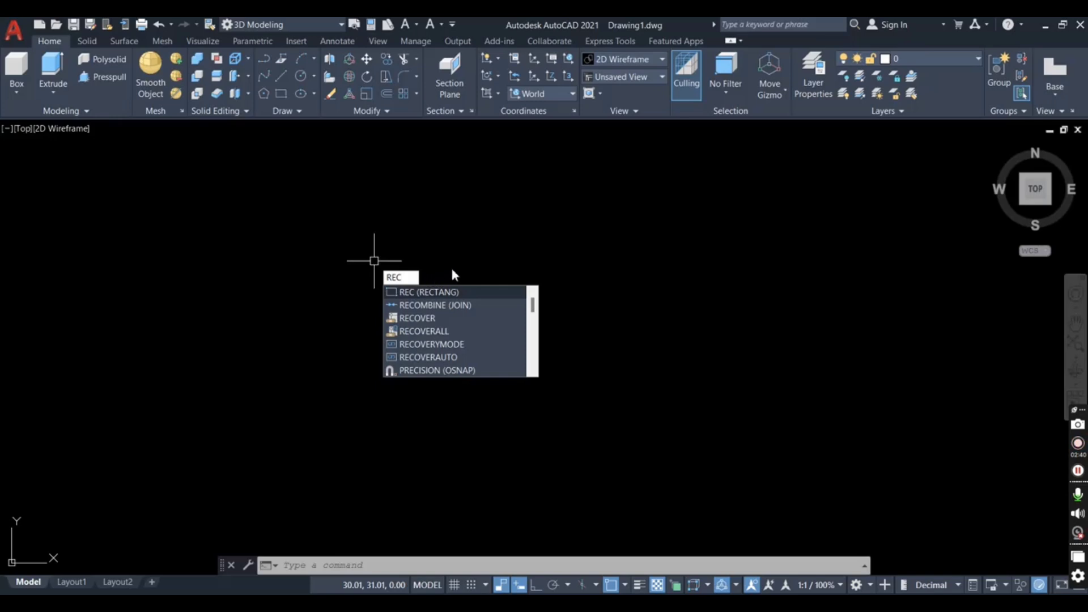
- Make the yellow layer named line the current layer
key(Escape)
click(909, 59)
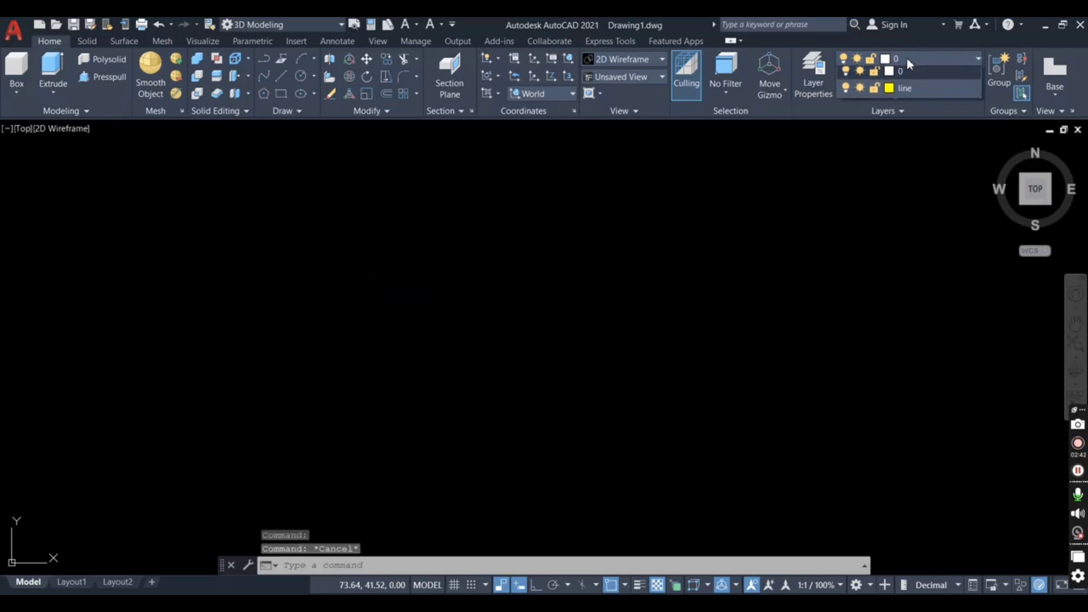
click(897, 94)
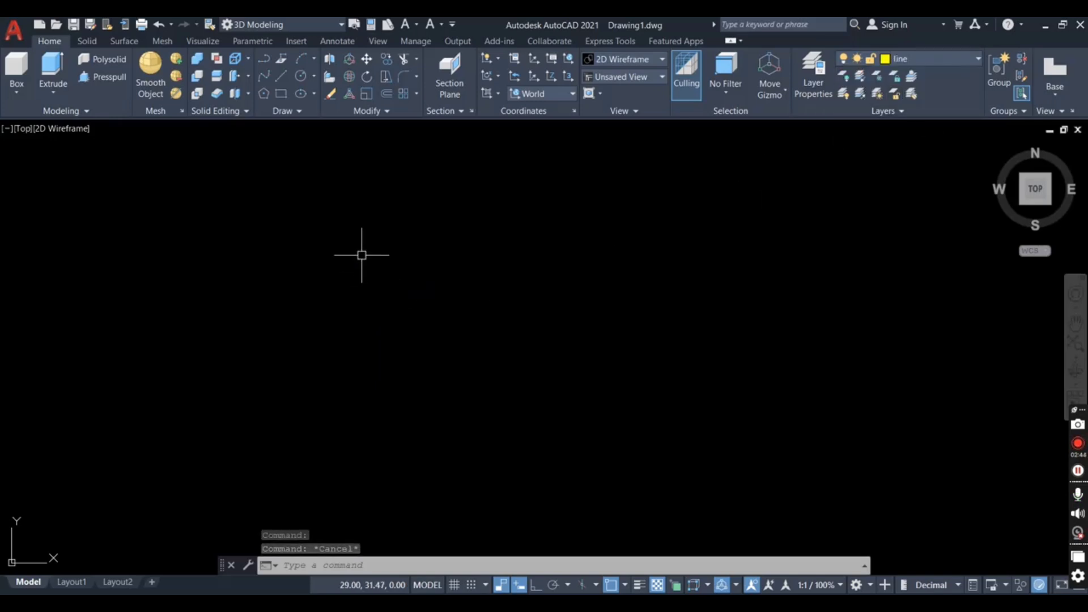
- Start a line from a point in the upper part of the empty drawing and turn on Ortho mode
text(Lin)
key(Return)
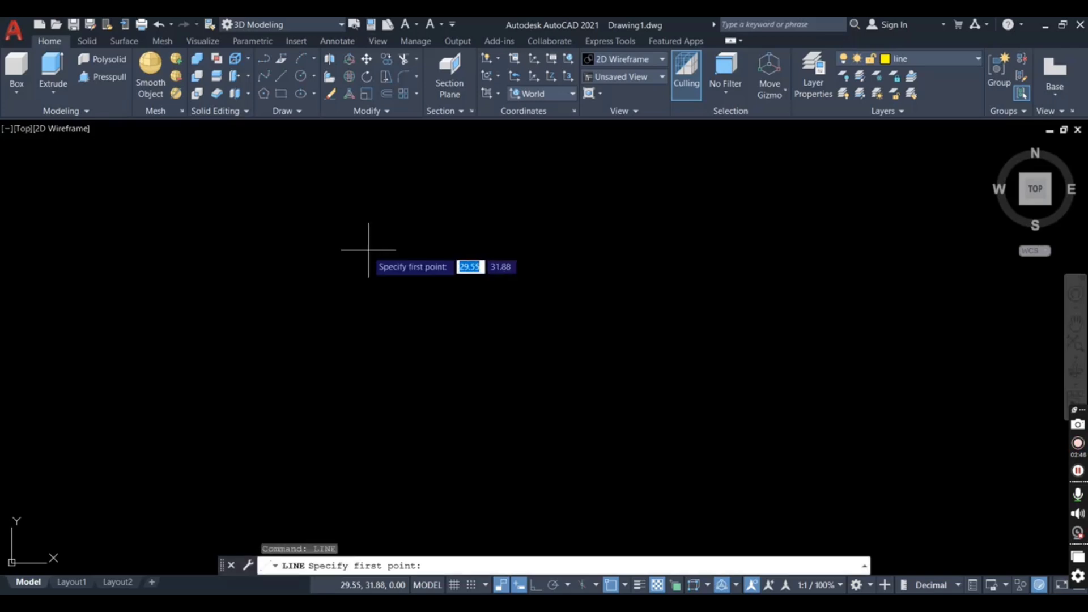
click(282, 212)
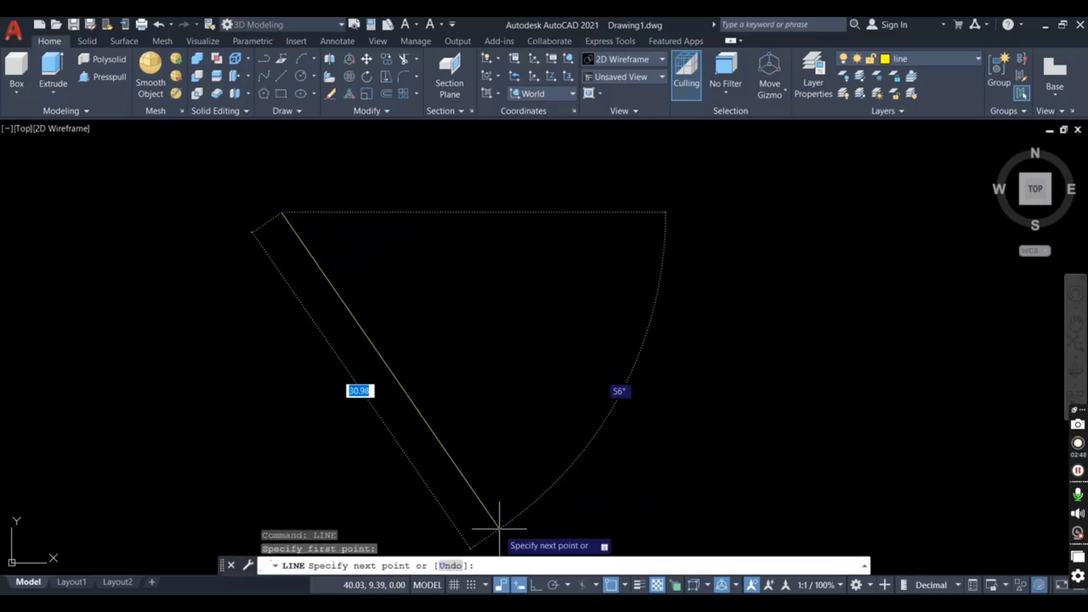
click(536, 586)
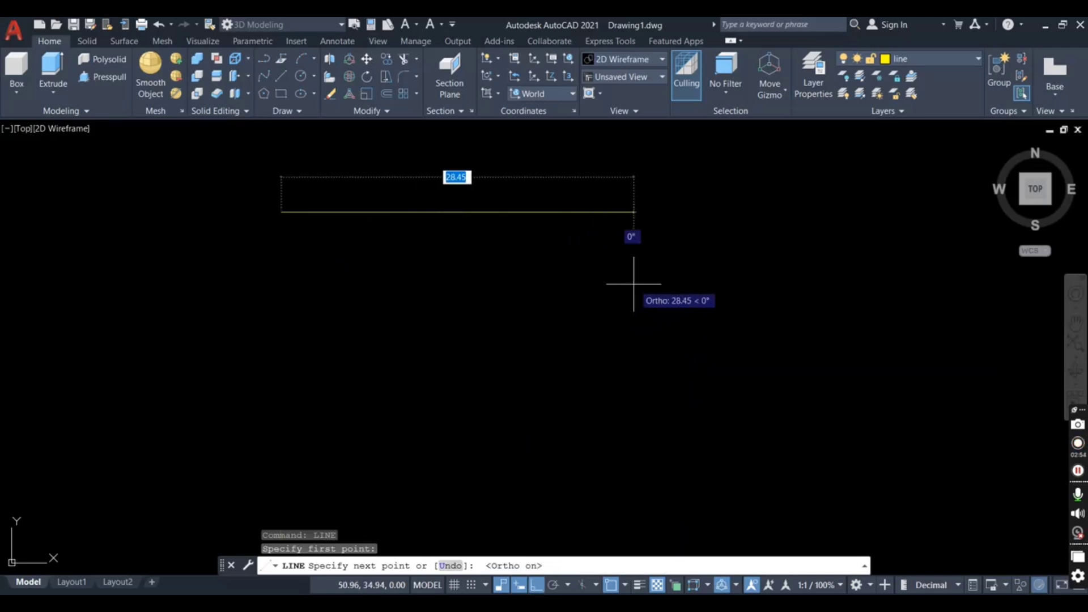
- Try to draw three sides of a rectangle with lines: 10 units right, 6 units down and 10 units left
text(1)
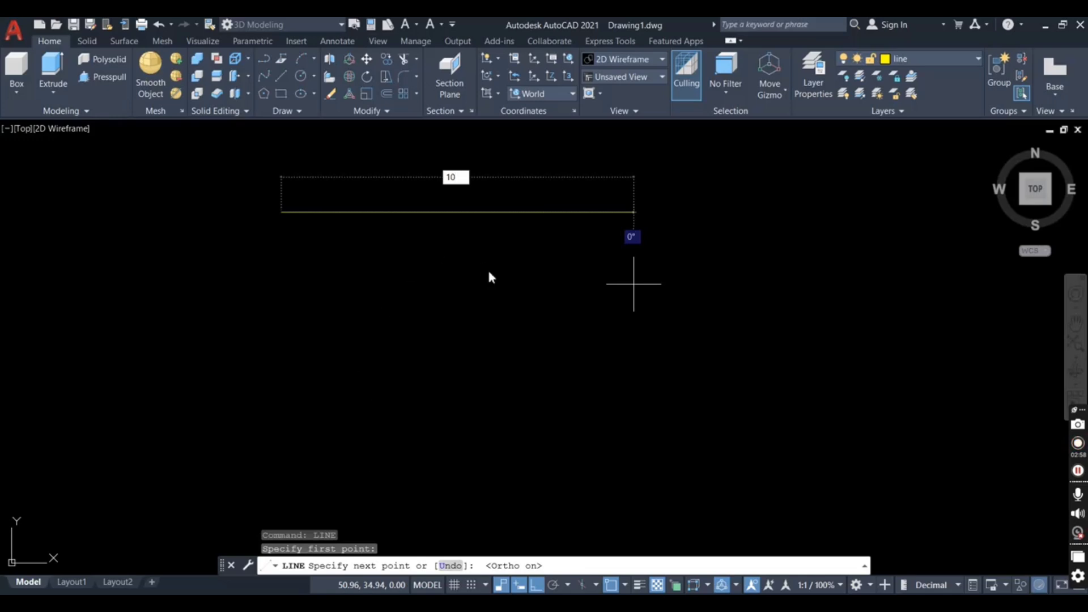
text(0)
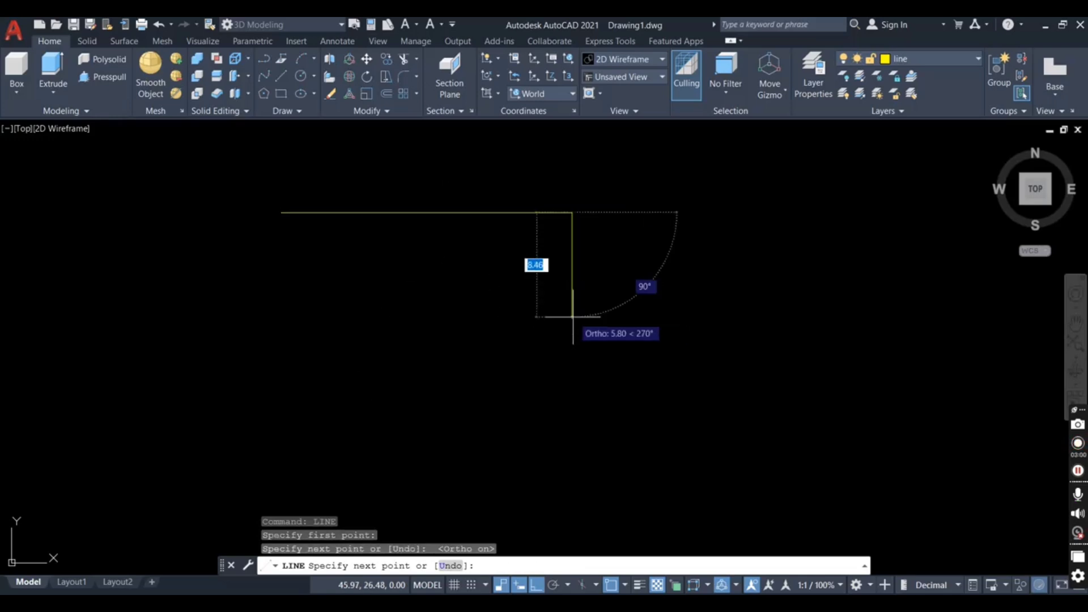
key(Return)
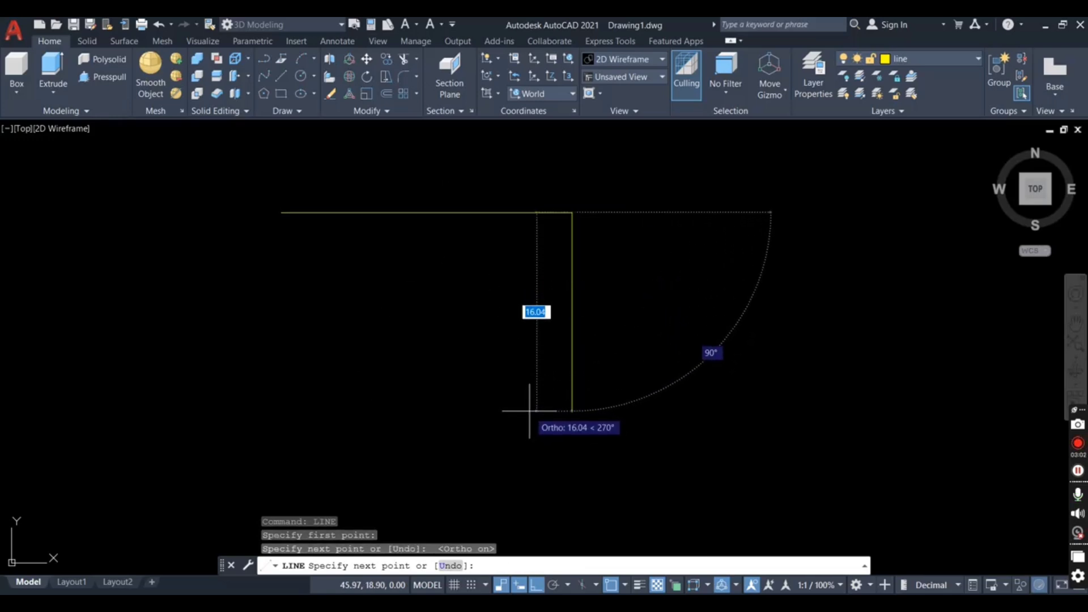
text(6)
key(Return)
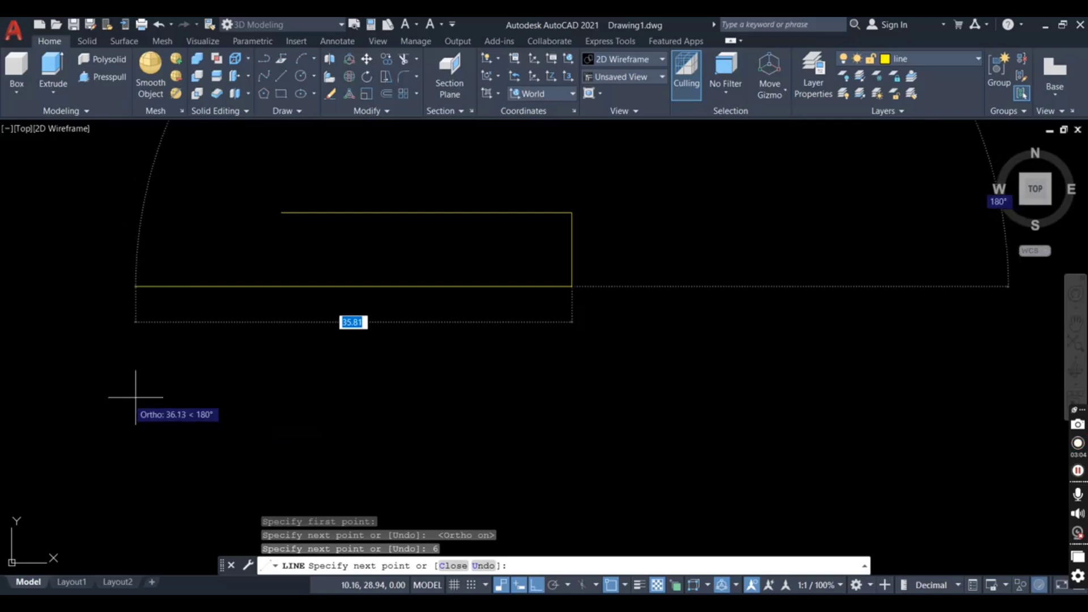
scroll(369, 190, up, 2)
scroll(143, 171, up, 1)
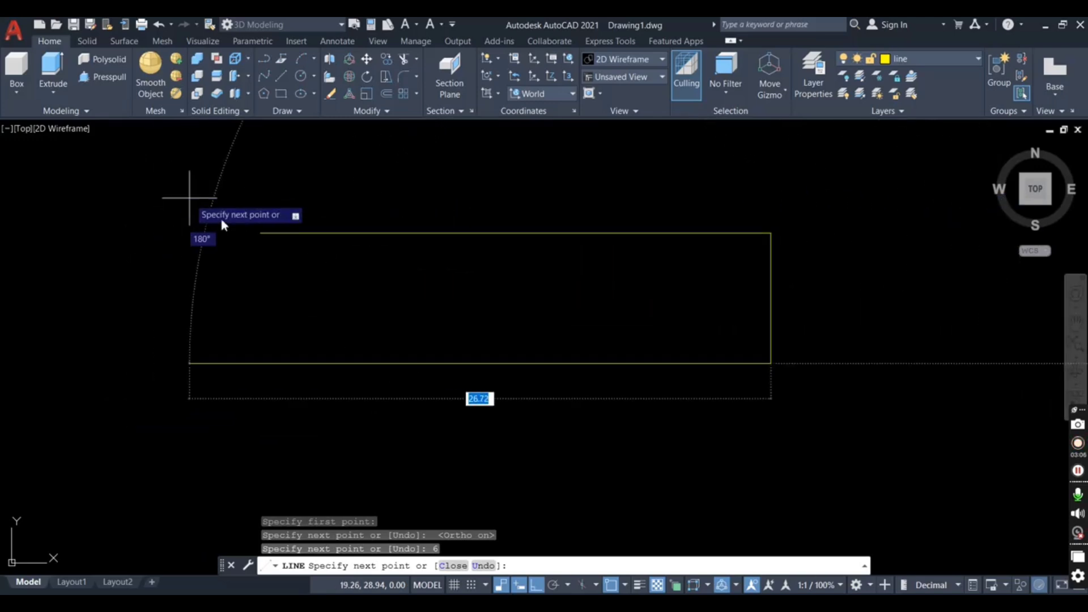
text(1)
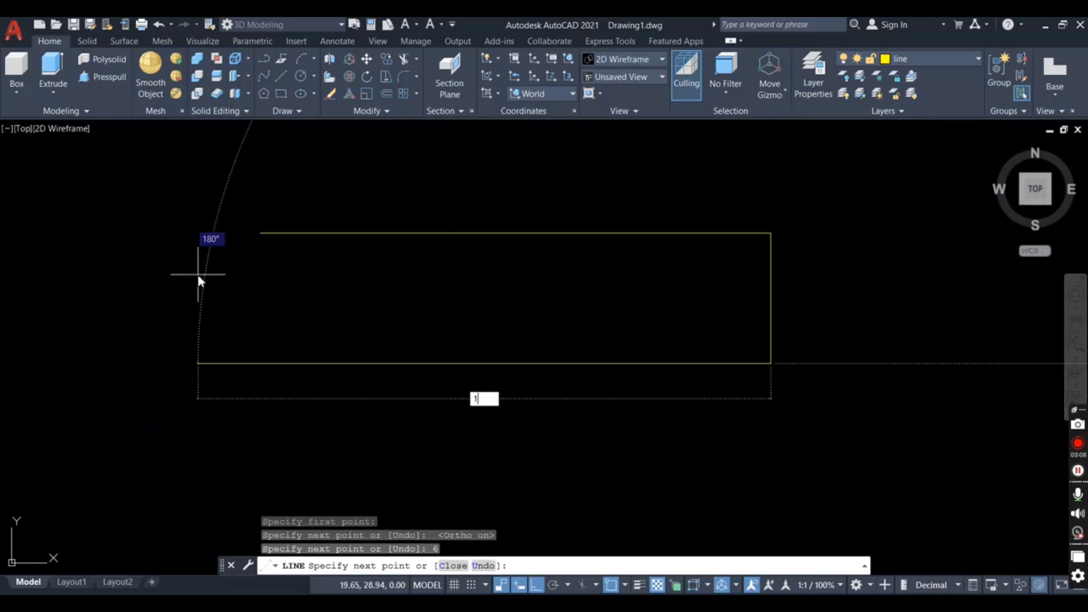
text(0)
key(Return)
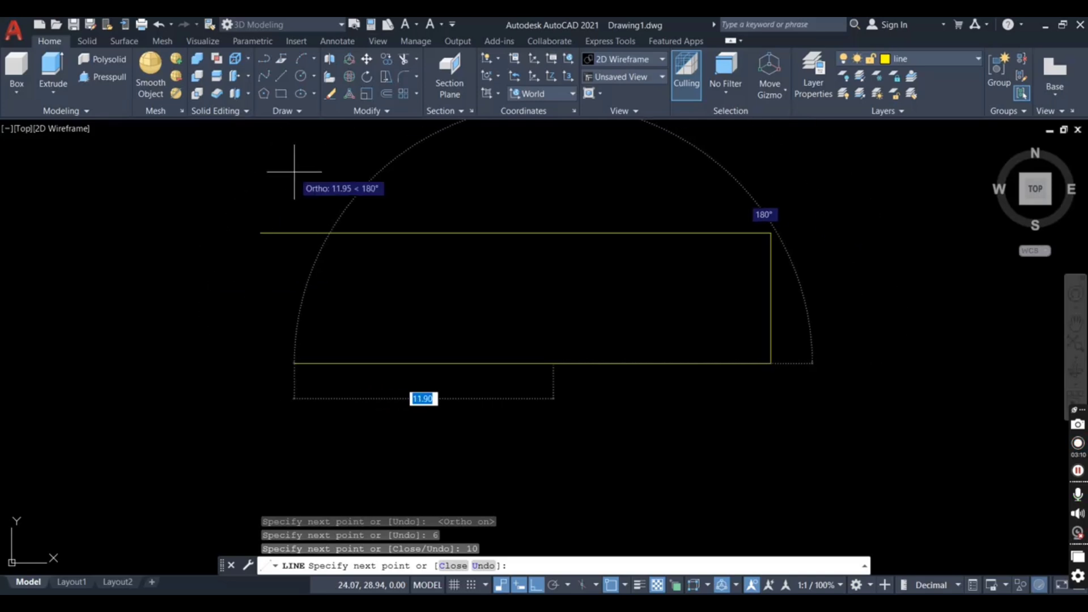
- Undo the lower horizontal segment, redraw it 10 units long toward the left, and end the line
key(ctrl+z)
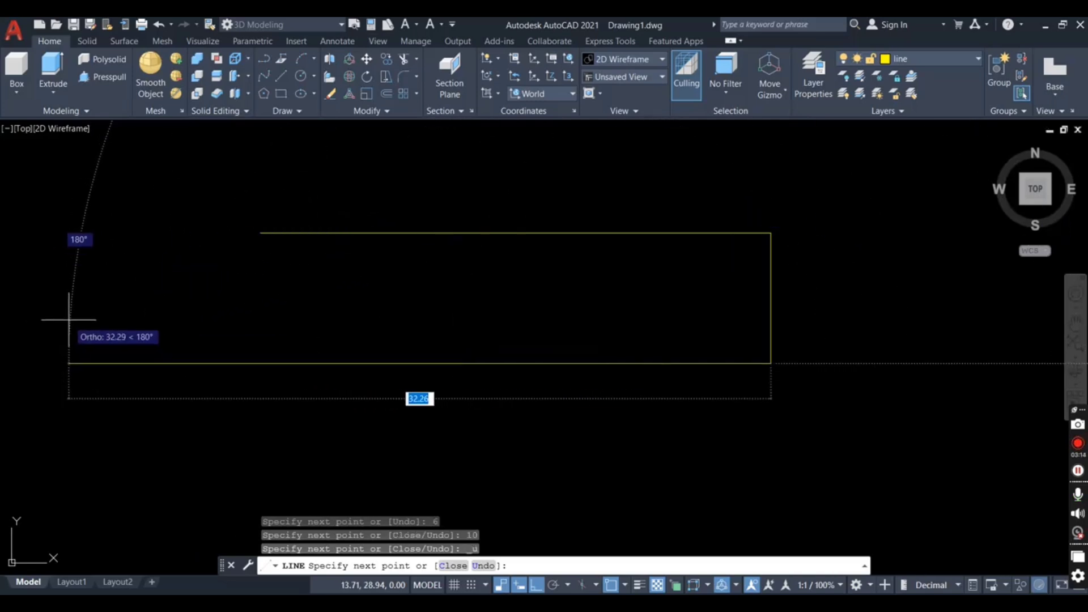
text(10)
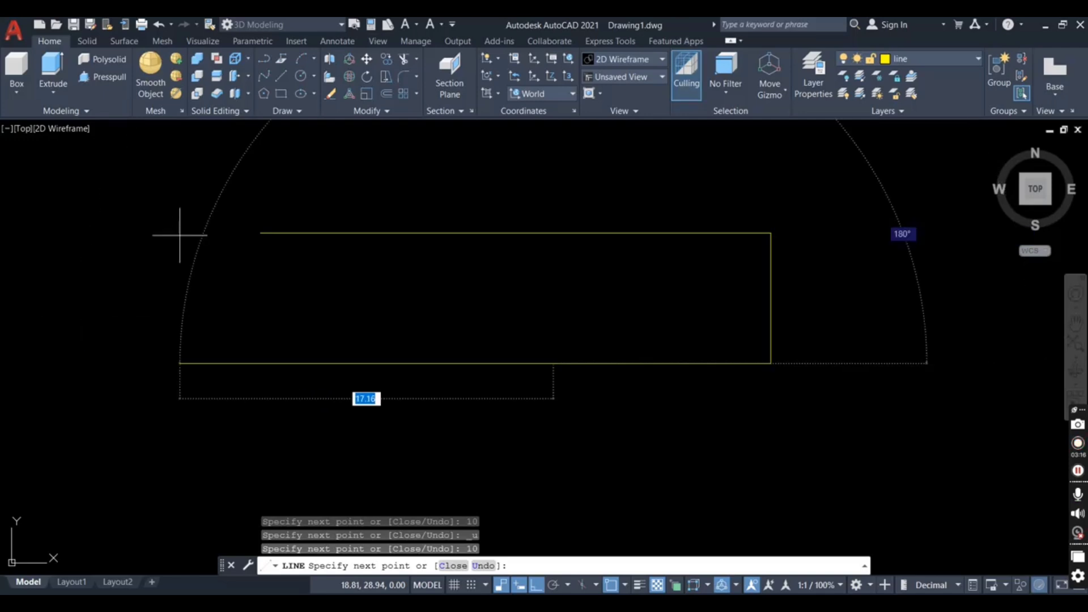
key(Return)
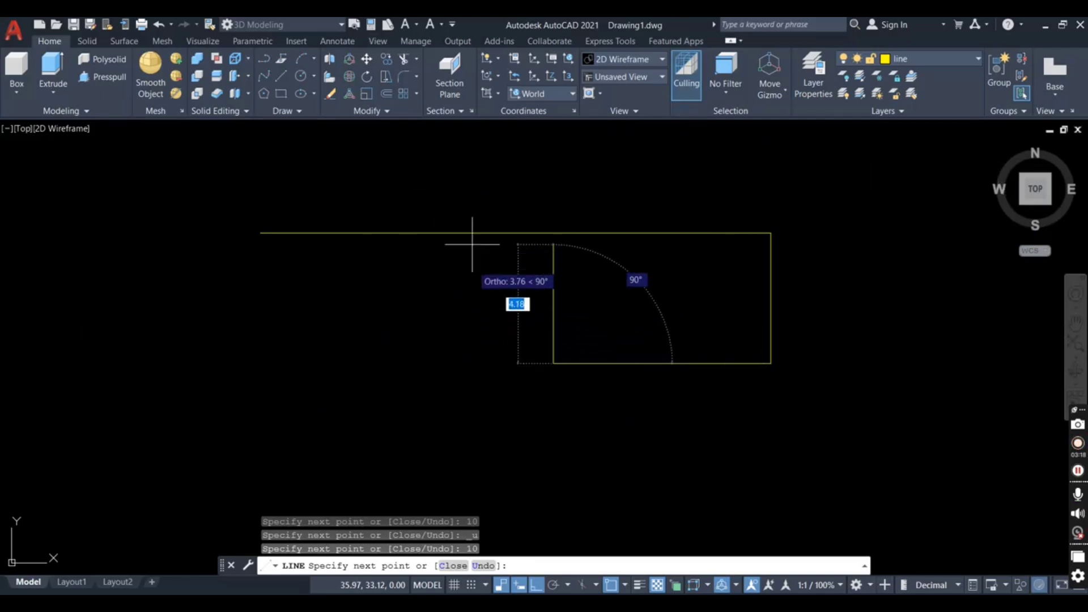
key(Escape)
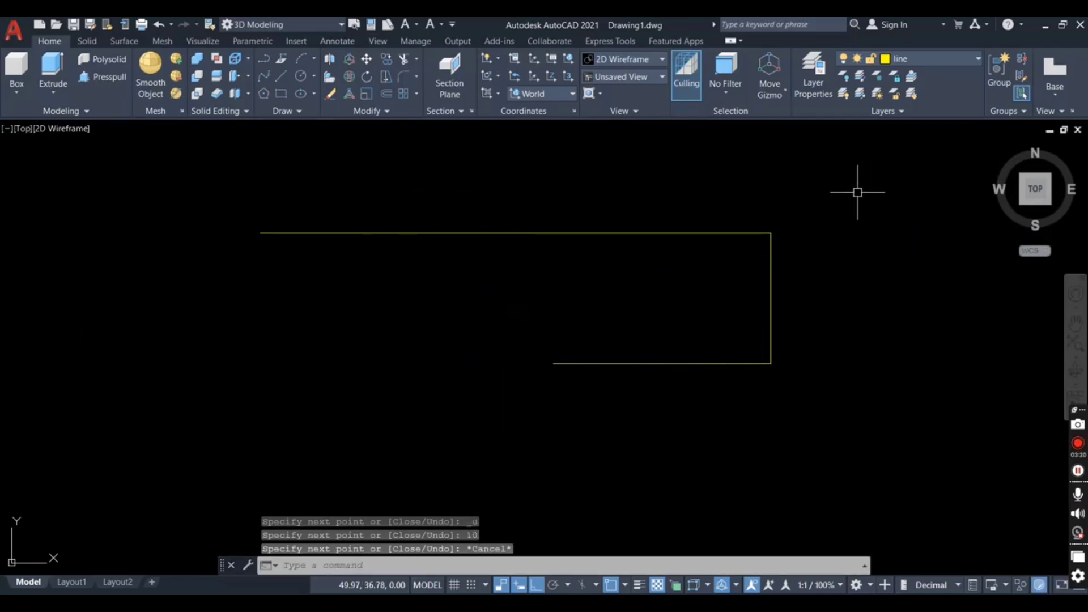
- Erase all three lines of the unfinished rectangle
click(832, 197)
click(135, 380)
key(Delete)
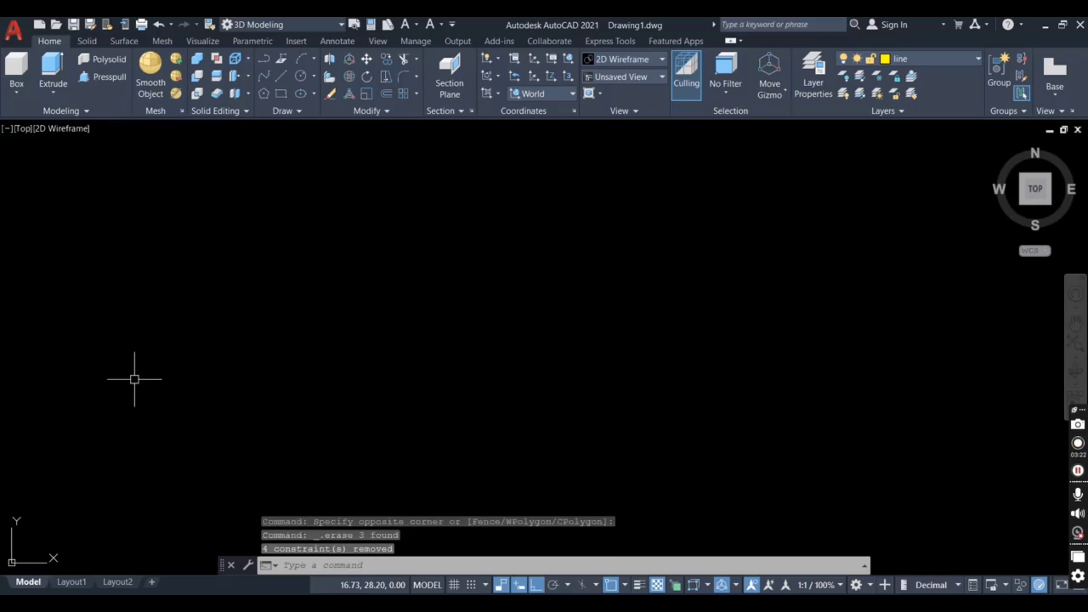
text(LI)
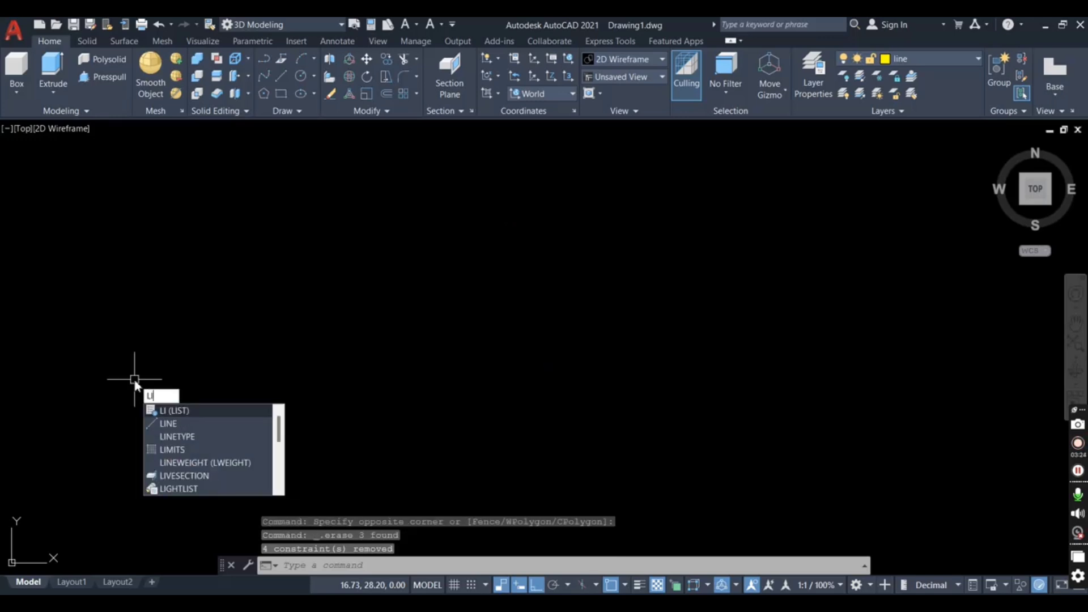
key(Return)
key(Escape)
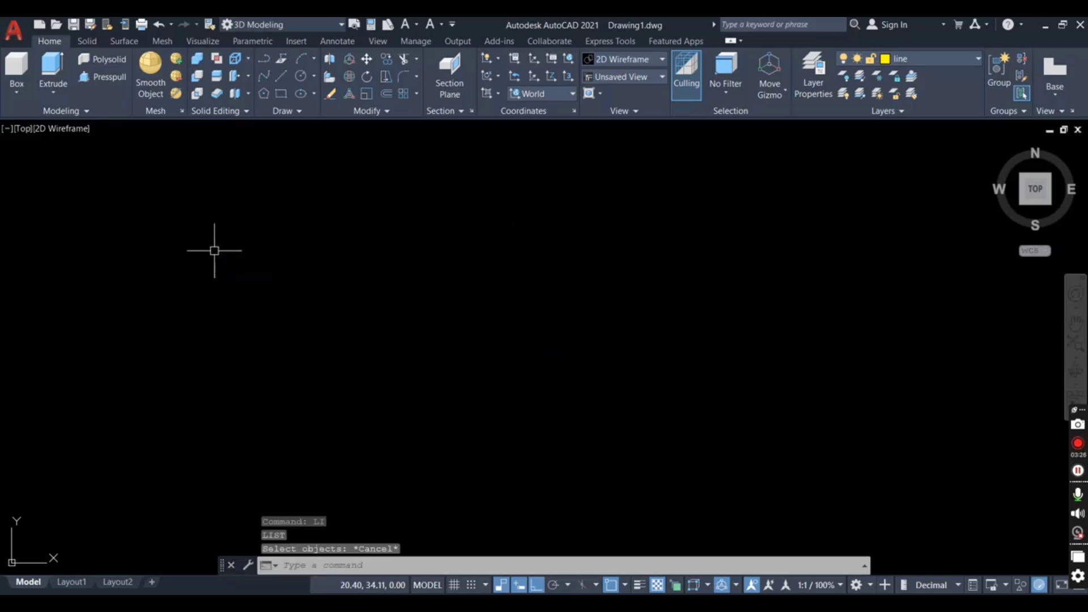
- Draw a closed rectangle 10 units wide and 7 units high from individual lines in the upper part of the drawing
text(l)
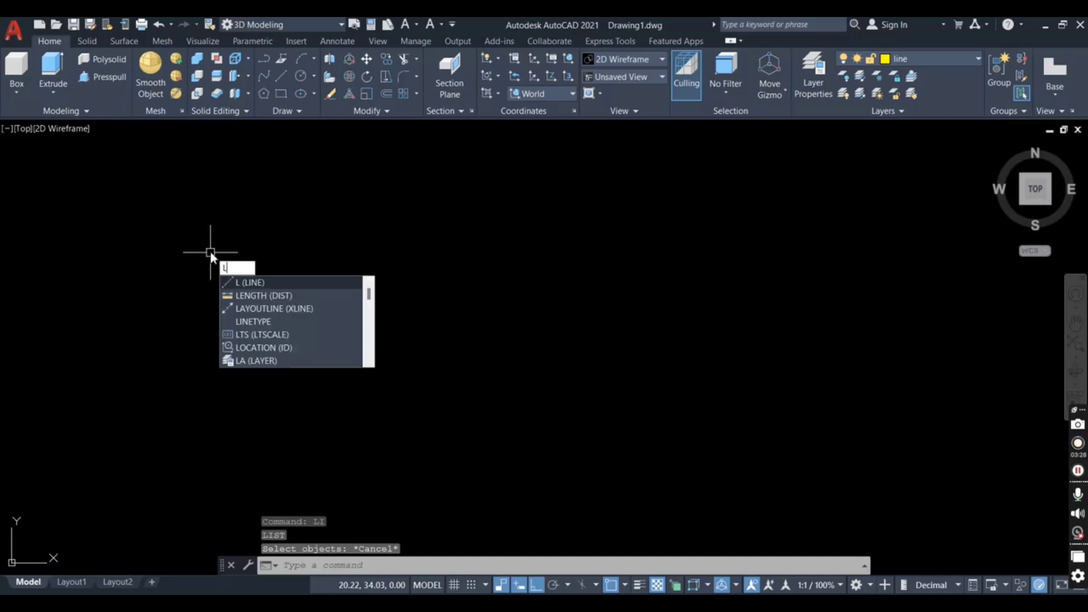
key(Return)
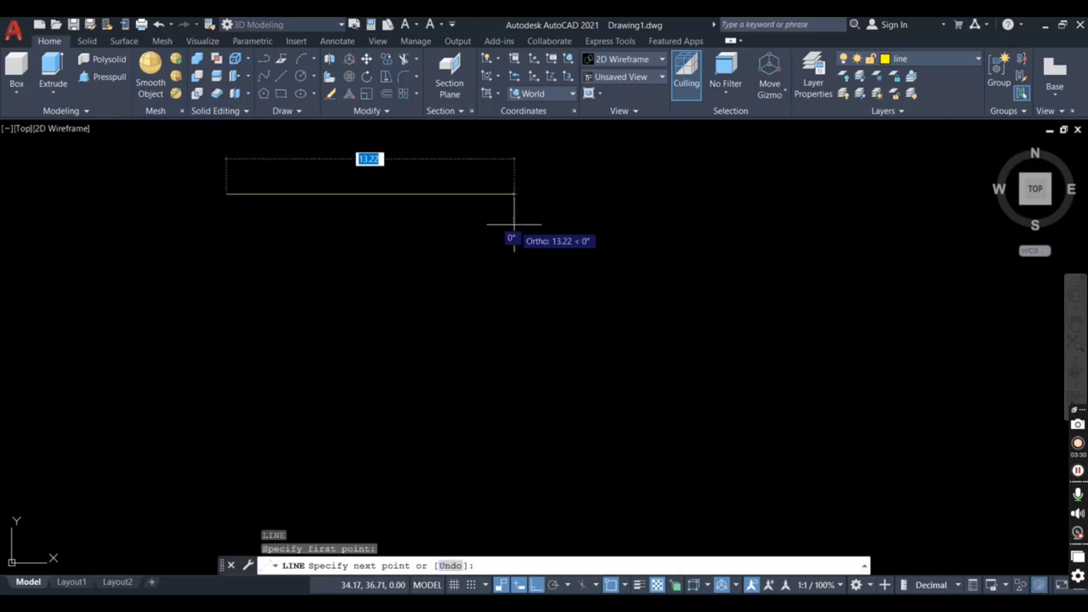
key(Return)
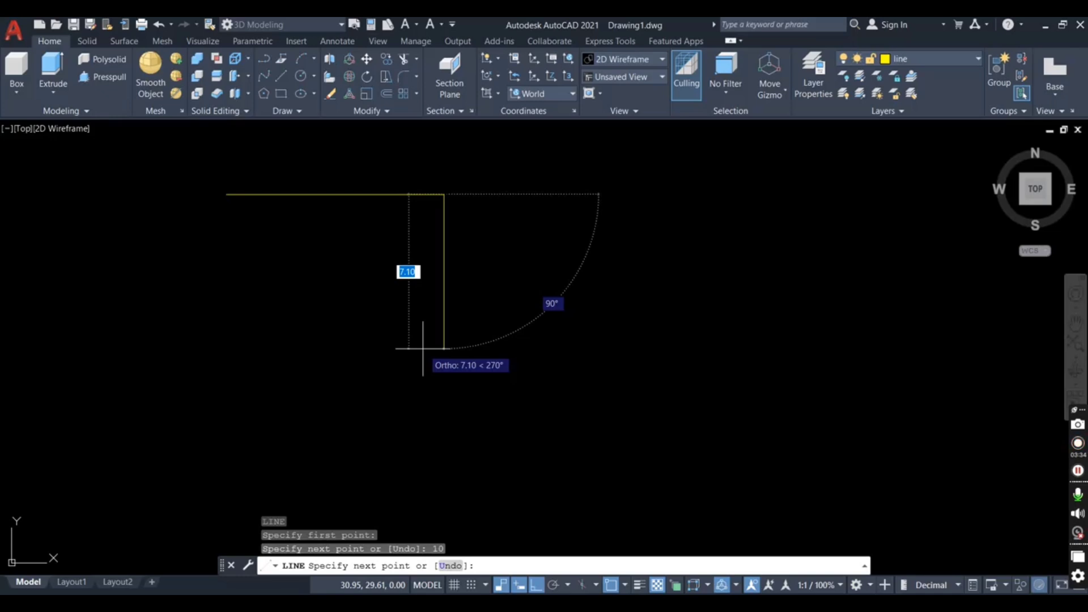
text(7)
key(Return)
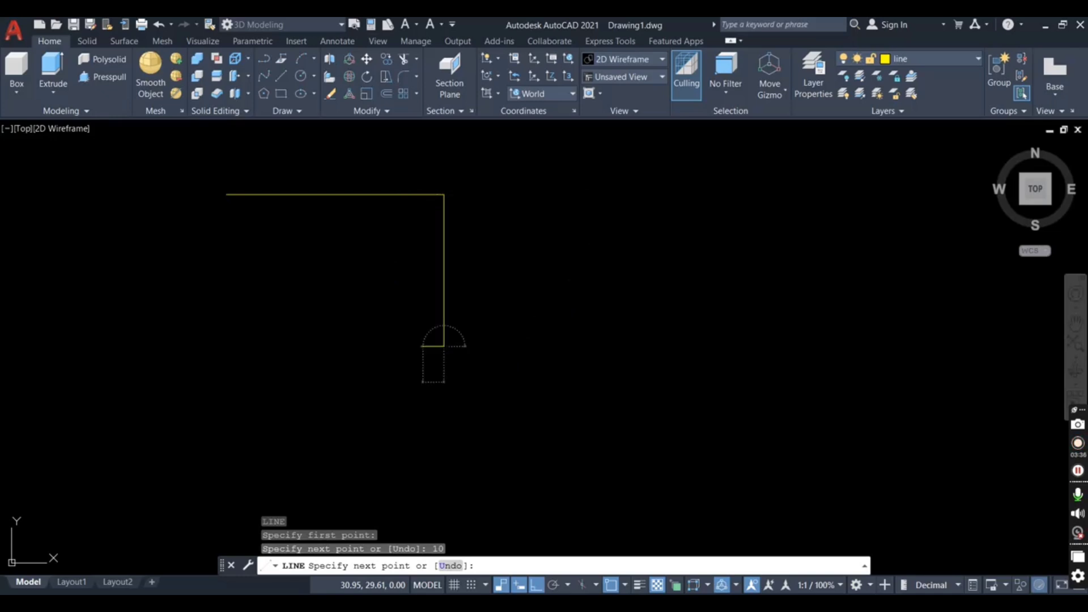
text(10)
key(Return)
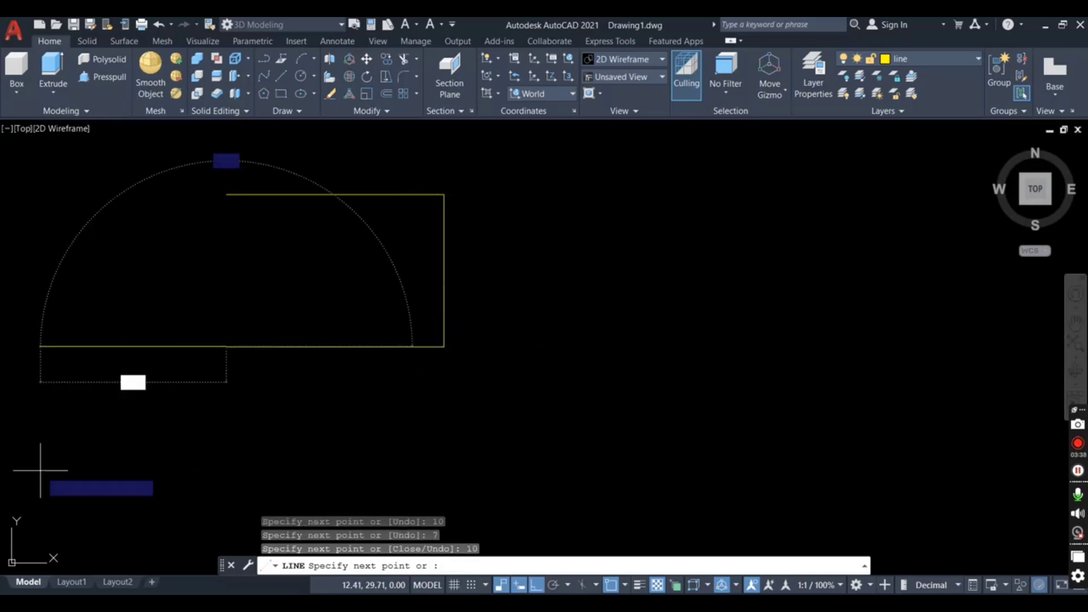
click(226, 195)
key(Escape)
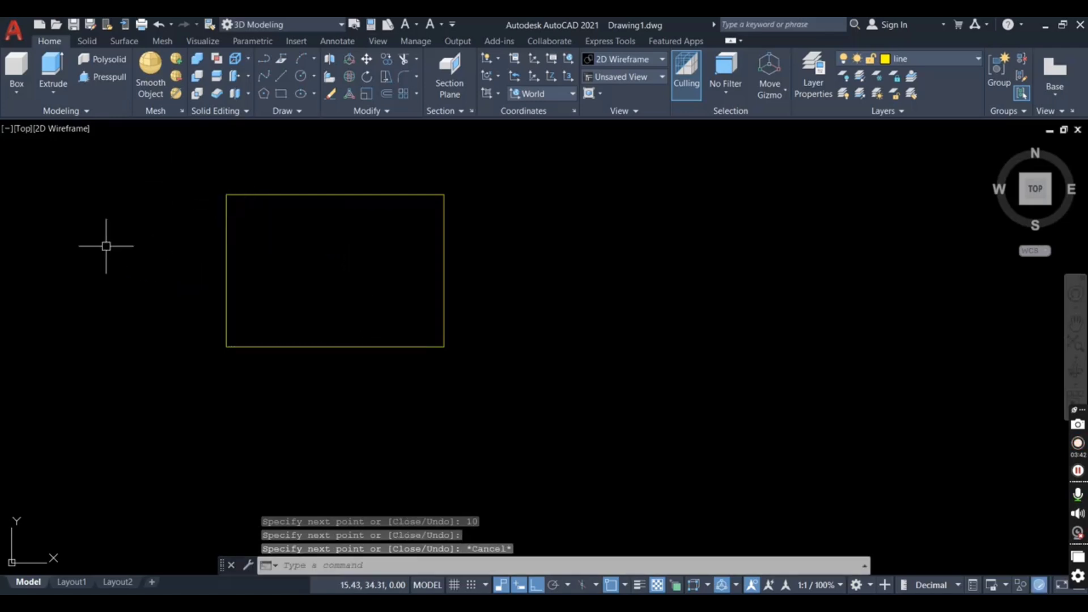
- Trace a polyline over the rectangle through its four corners, ending back at the upper-left starting corner
scroll(615, 240, down, 1)
scroll(309, 222, up, 2)
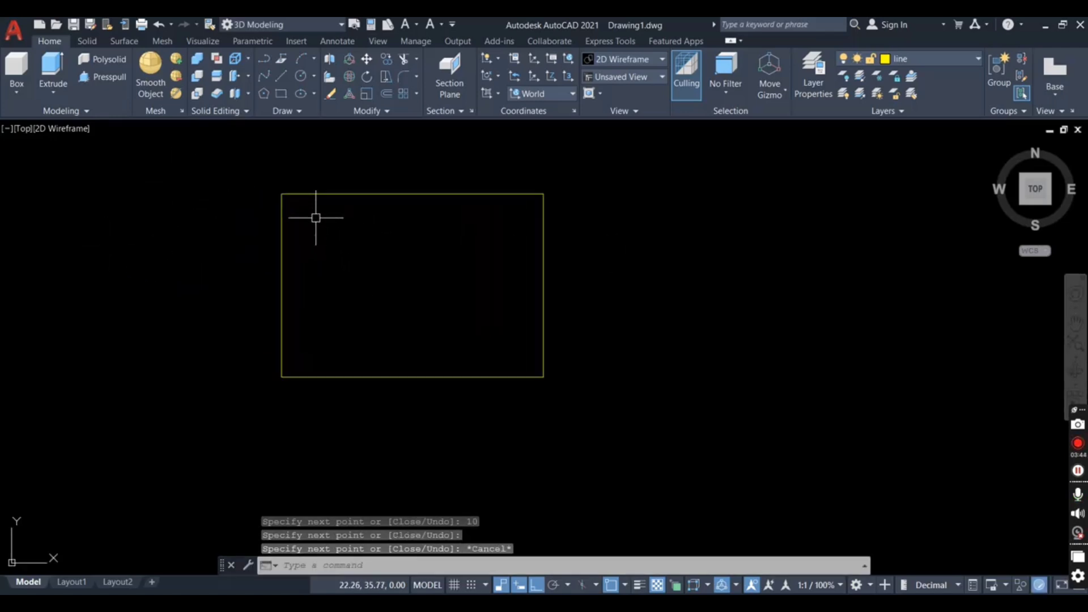
scroll(397, 249, down, 1)
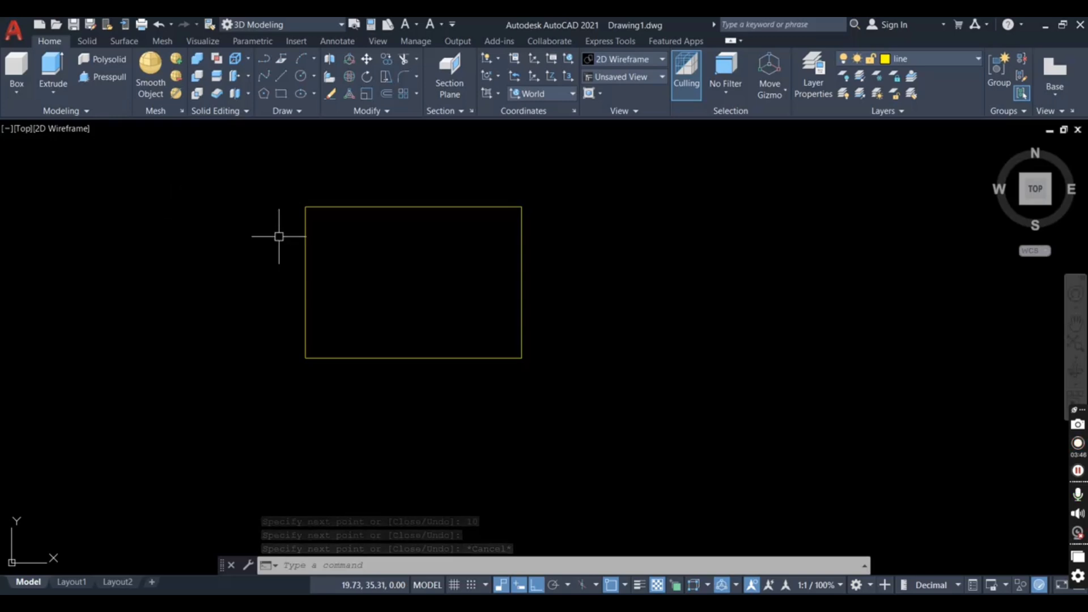
text(pl)
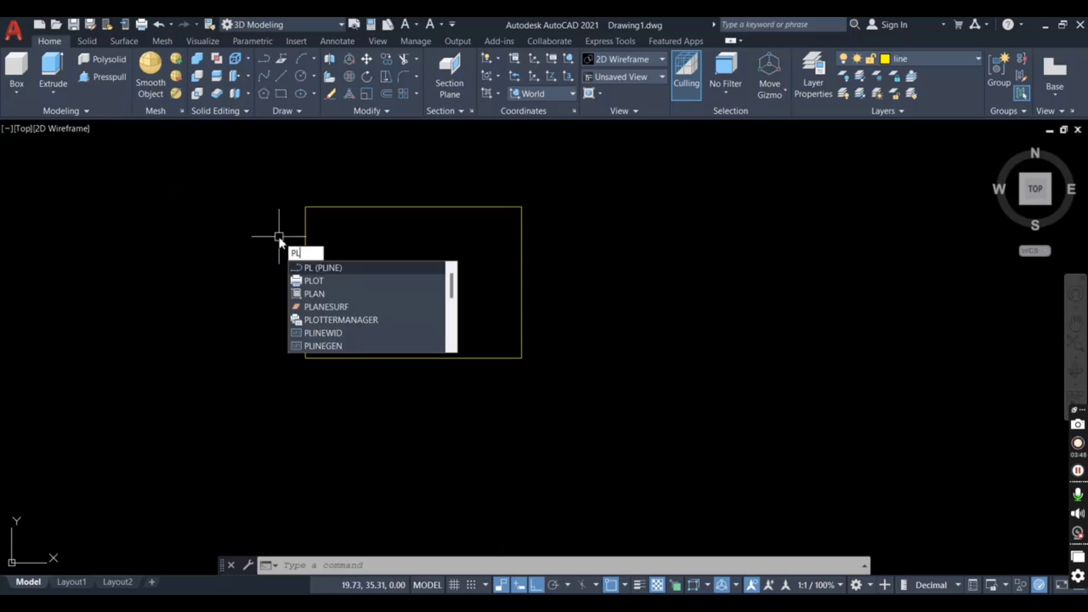
key(Return)
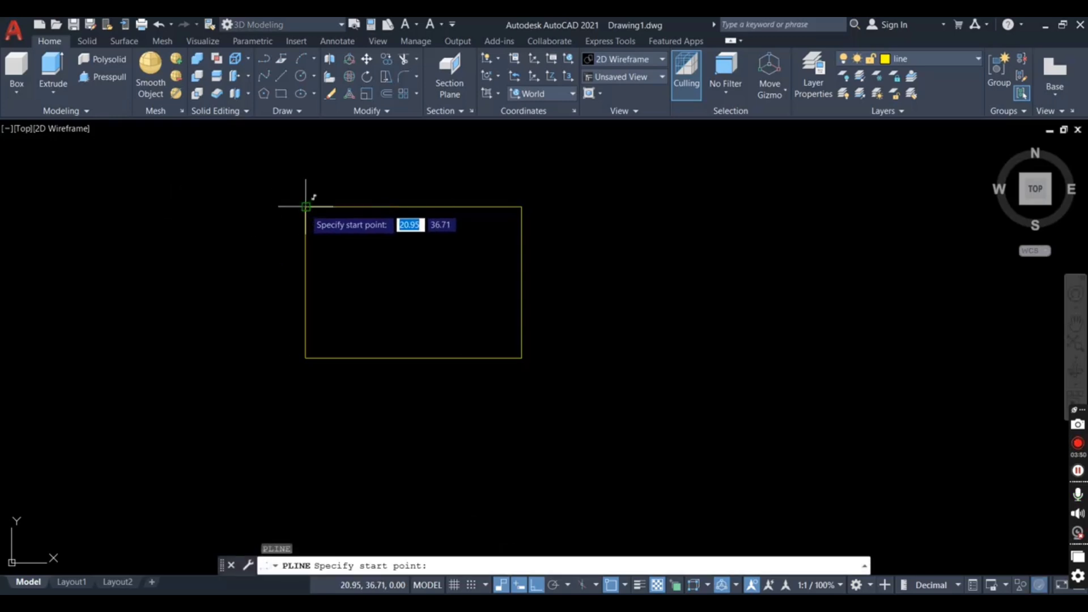
click(306, 207)
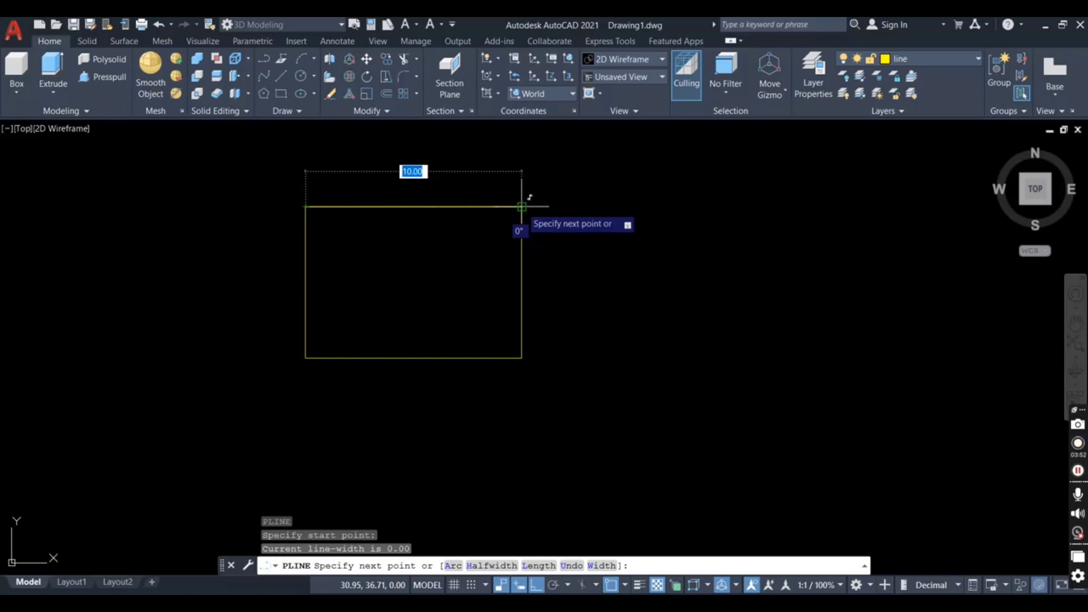
click(522, 207)
click(521, 357)
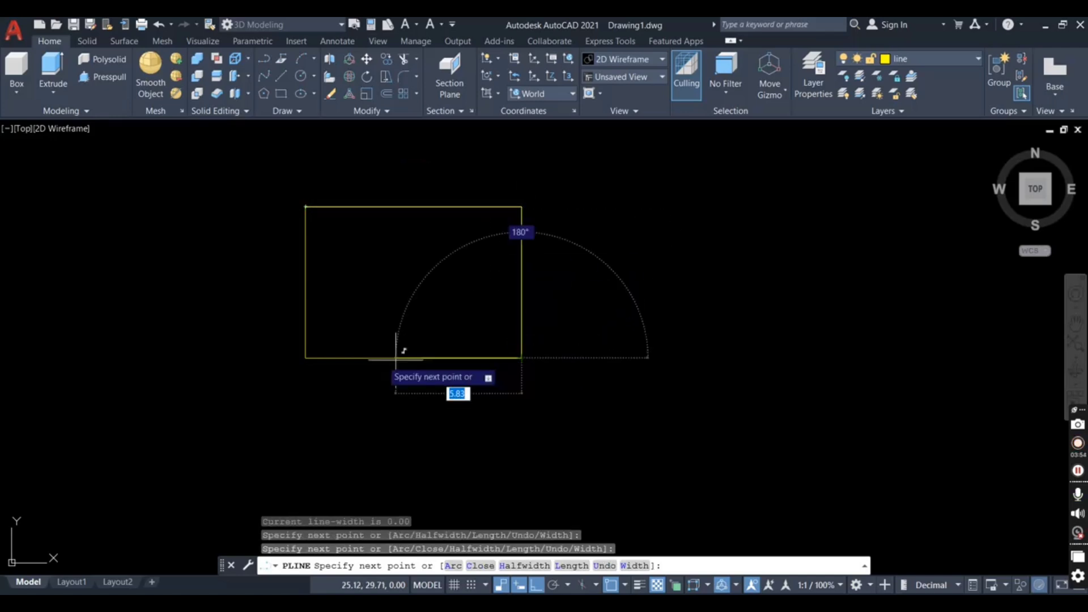
click(306, 357)
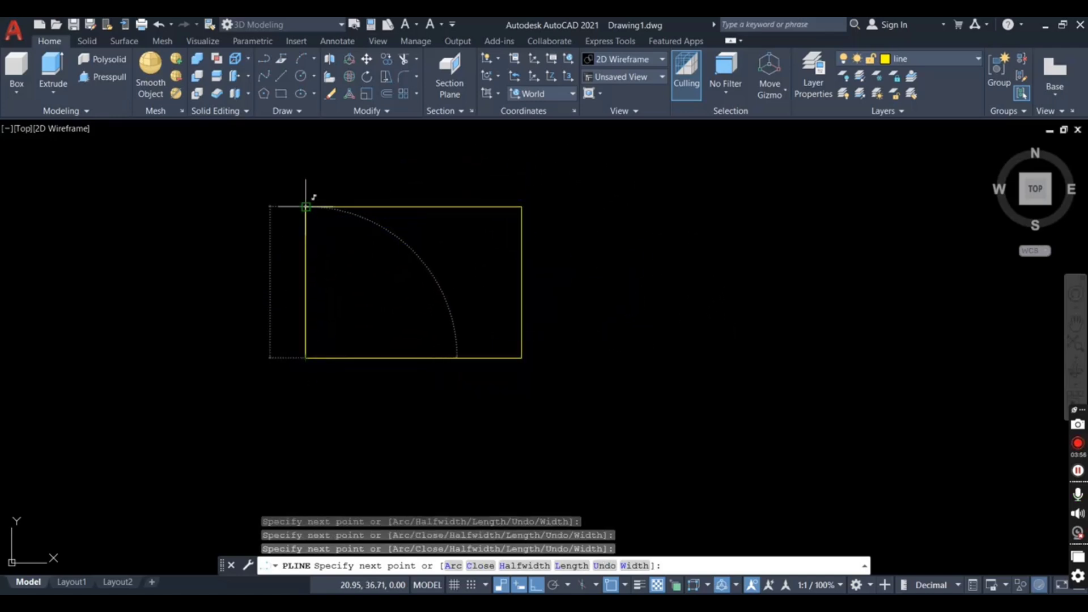
click(306, 207)
key(Escape)
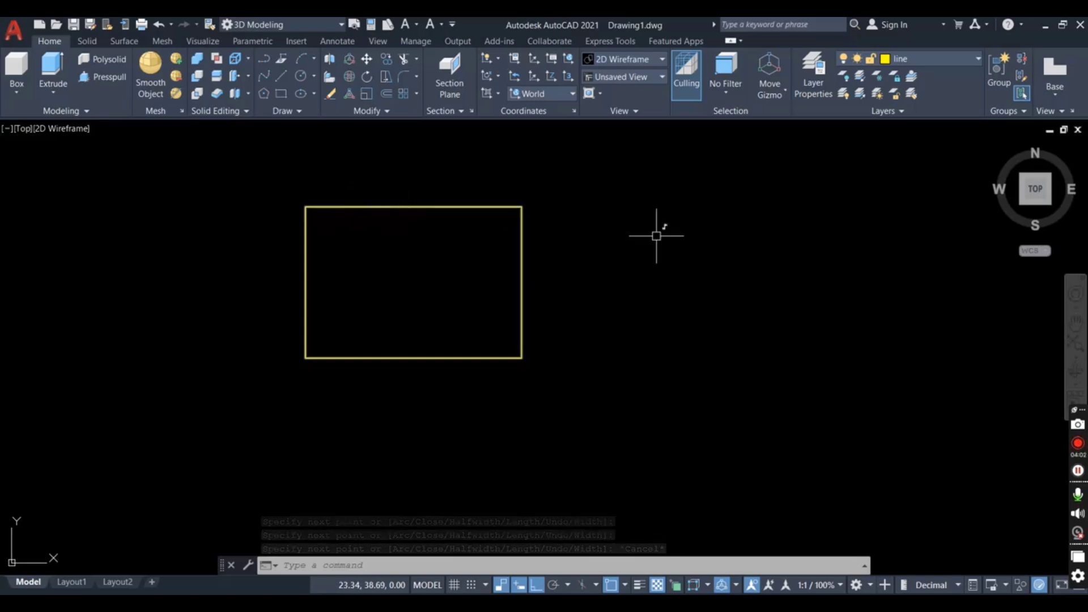
- Draw a closed polyline rectangle 10 units wide and 6 units high to the right of the existing rectangle
scroll(107, 180, down, 1)
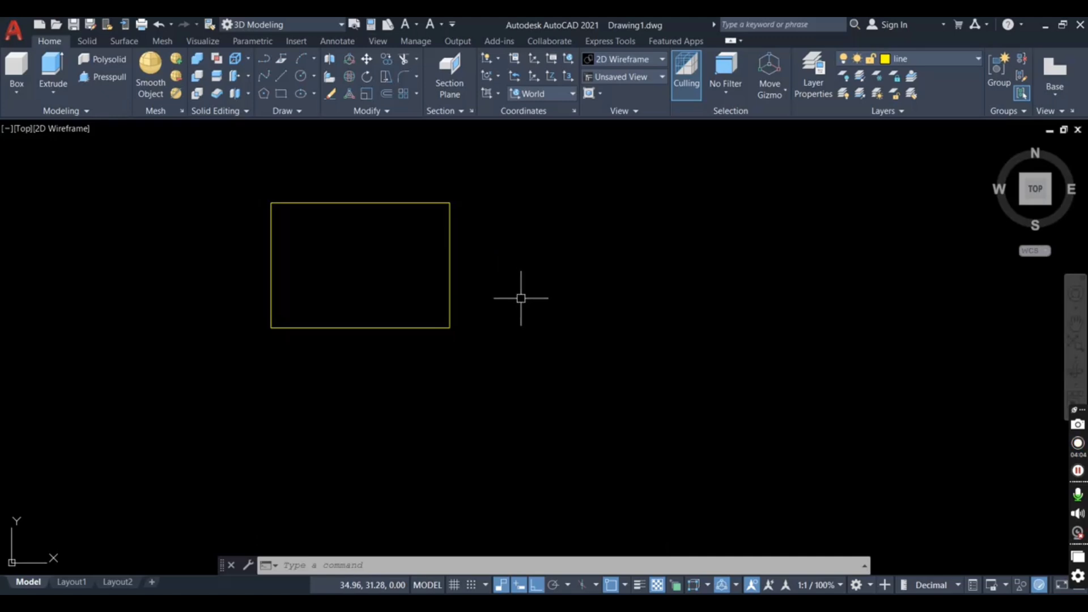
text(ine)
key(Return)
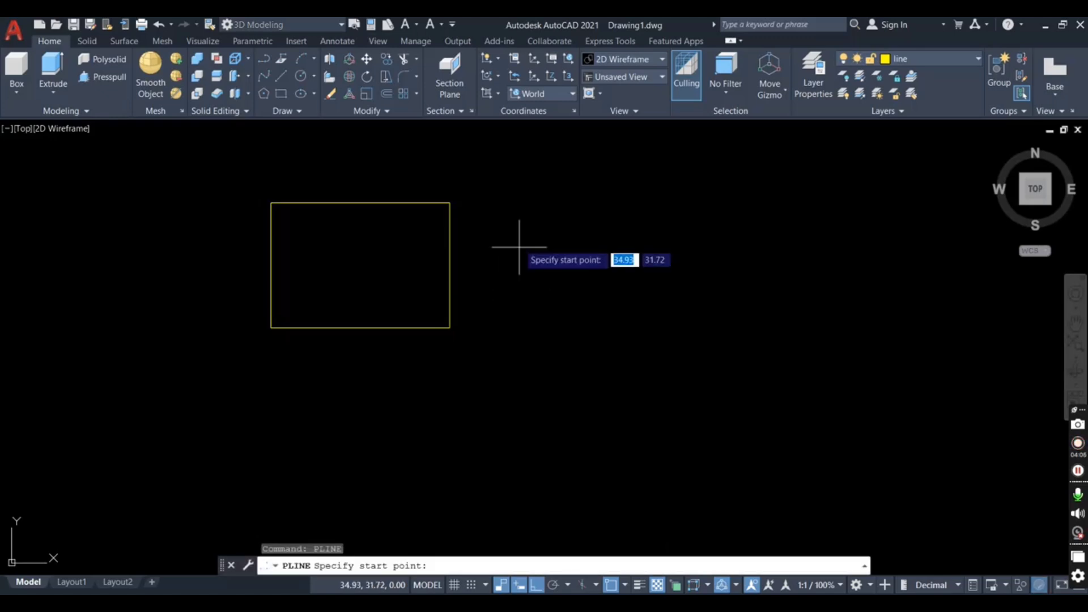
click(513, 200)
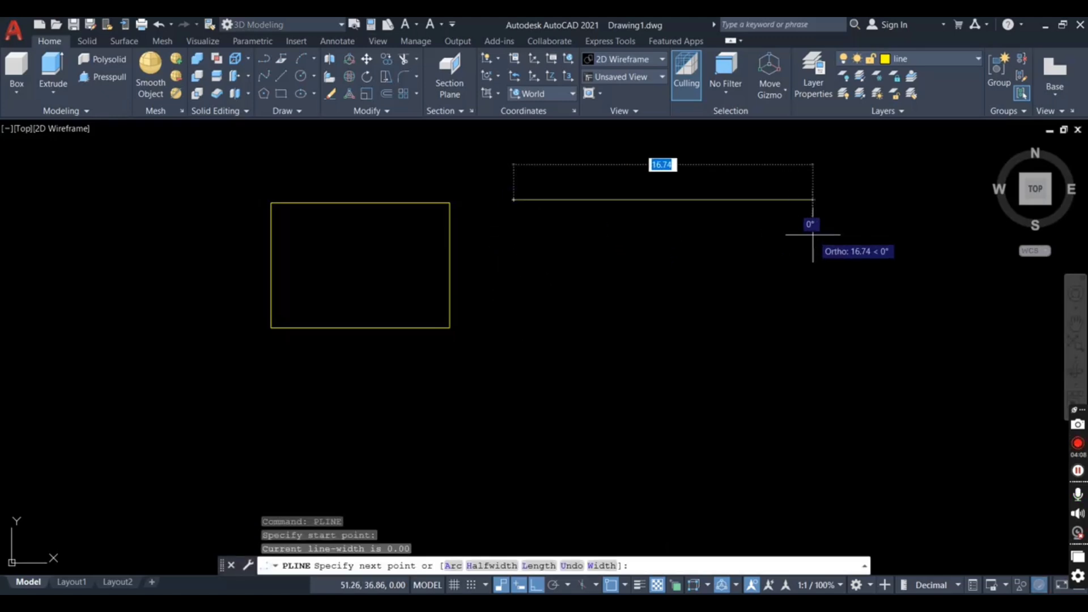
text(10)
key(Return)
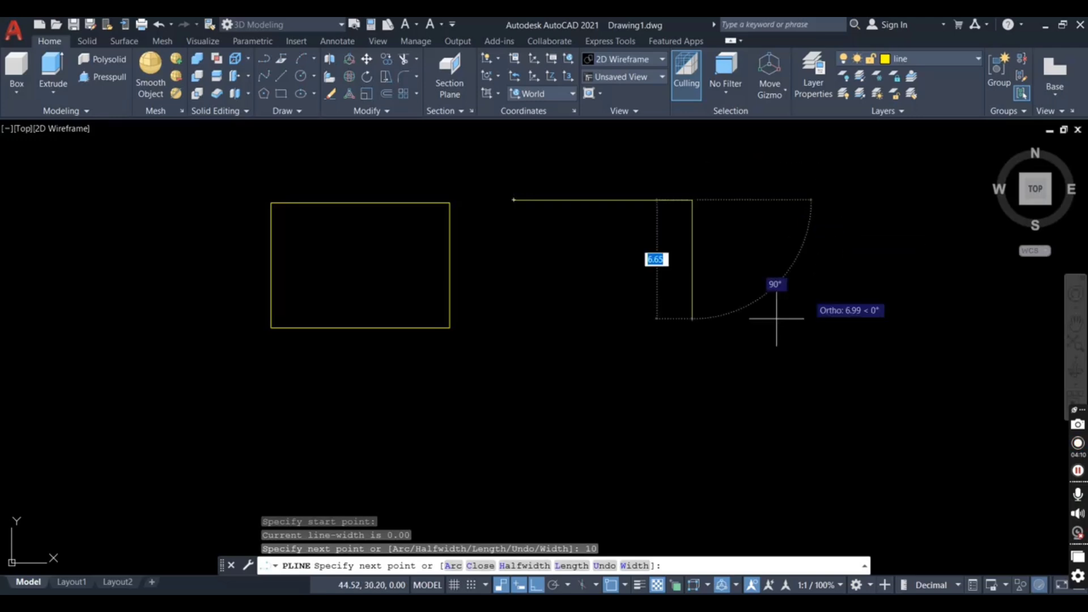
text(6)
key(Return)
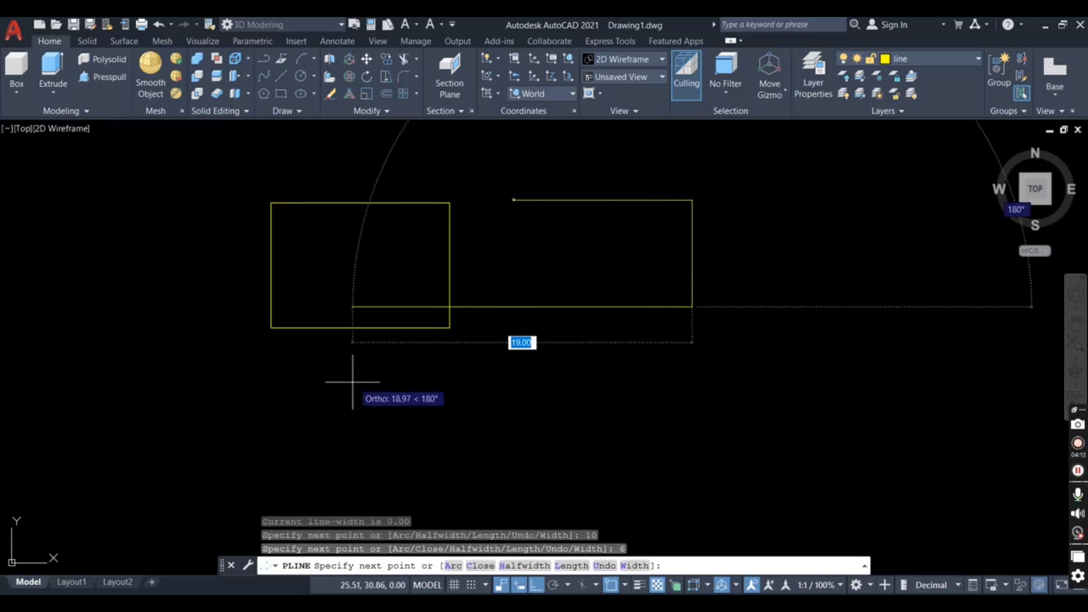
text(10)
key(Return)
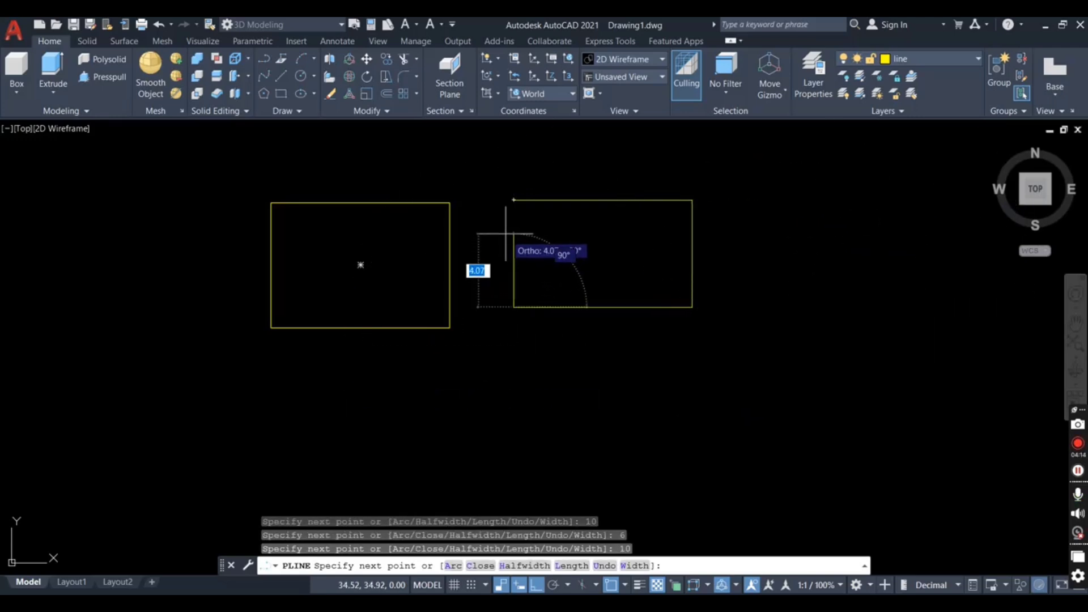
click(514, 202)
key(Escape)
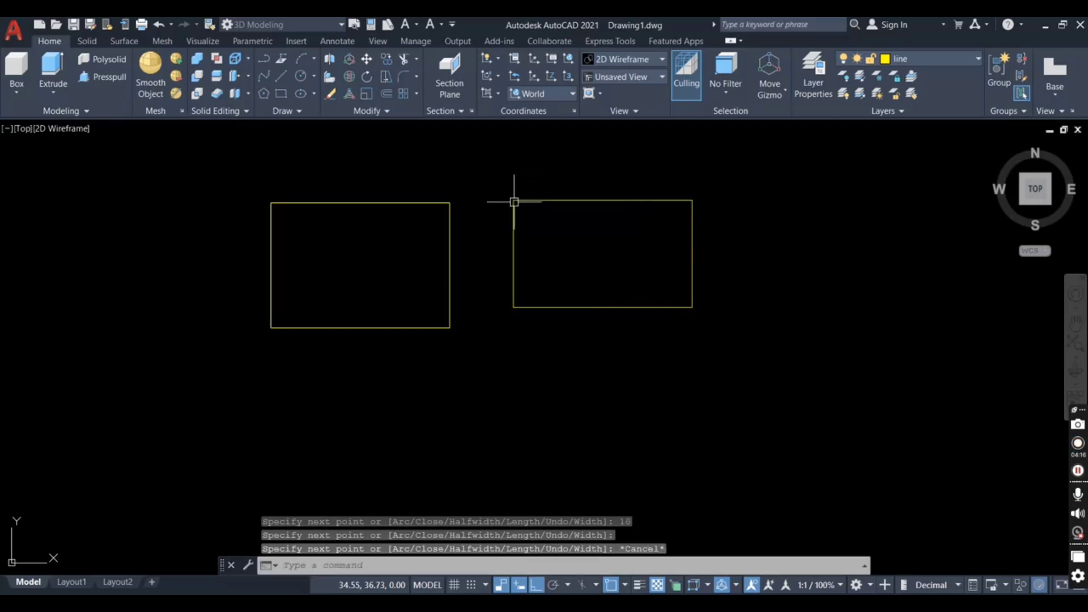
- Draw a 10 by 6 unit rectangle with the Rectangle command, starting from a corner below the first rectangle
scroll(474, 188, down, 2)
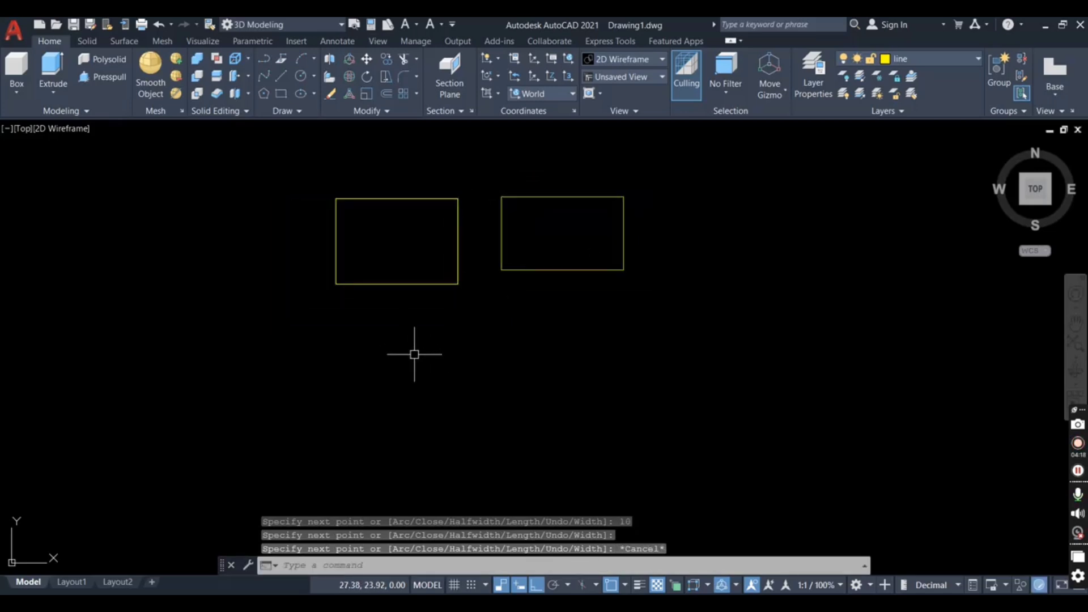
text(c)
key(Return)
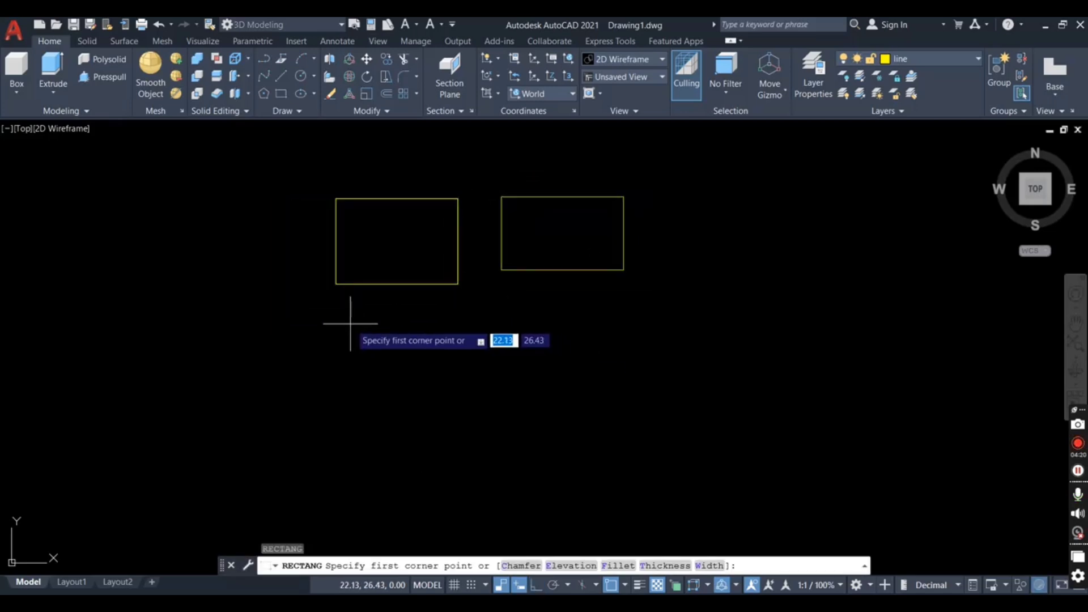
click(349, 324)
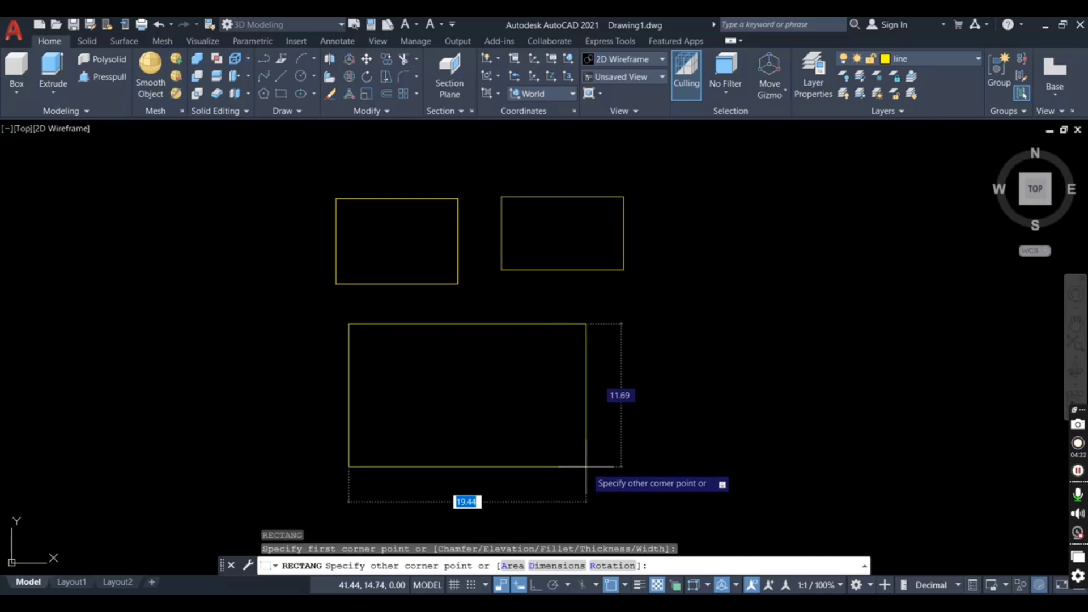
text(10)
key(Tab)
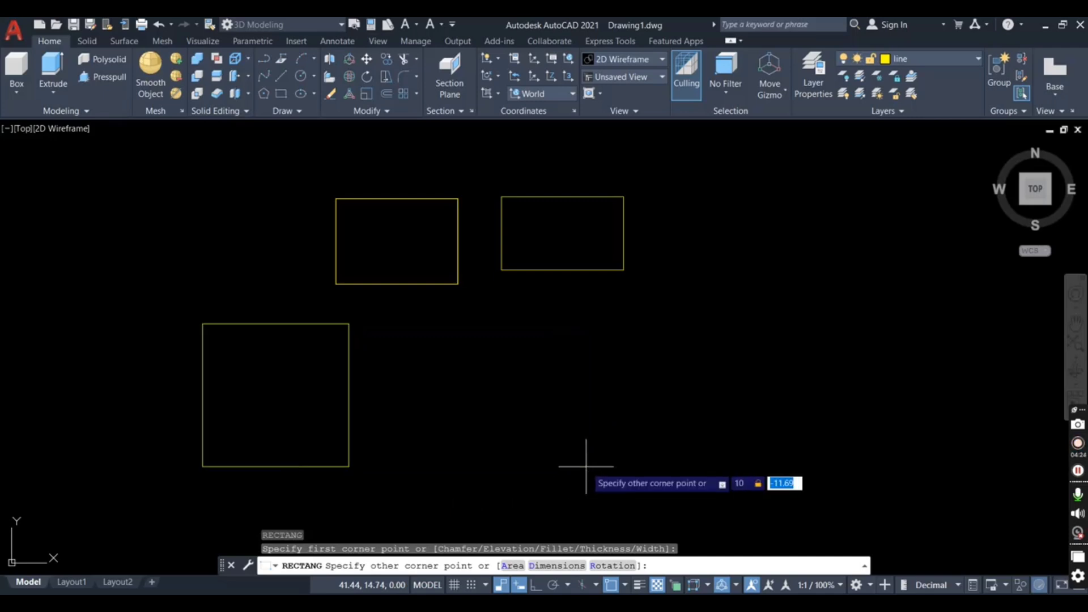
key(Return)
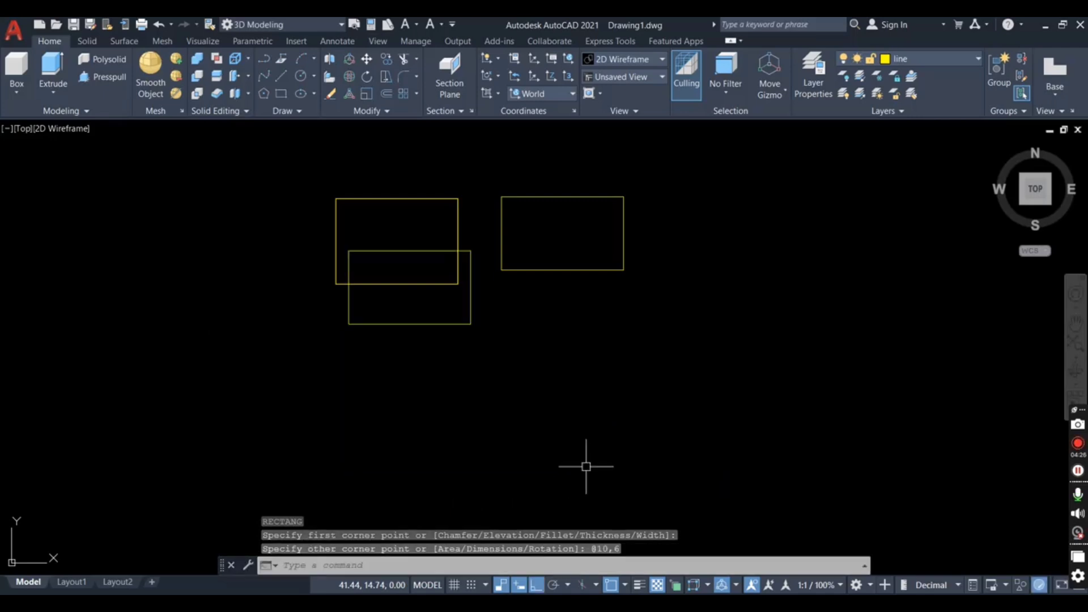
key(Escape)
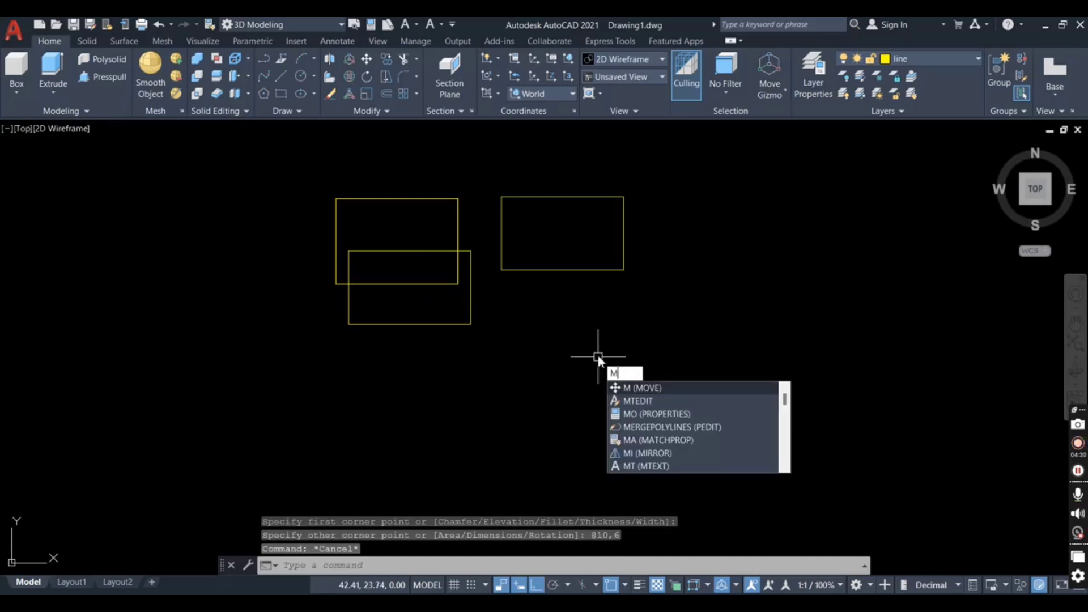
- Move the overlapping rectangle straight down by its lower-right corner until it sits clear below the first rectangle
text(ove)
key(Return)
click(465, 324)
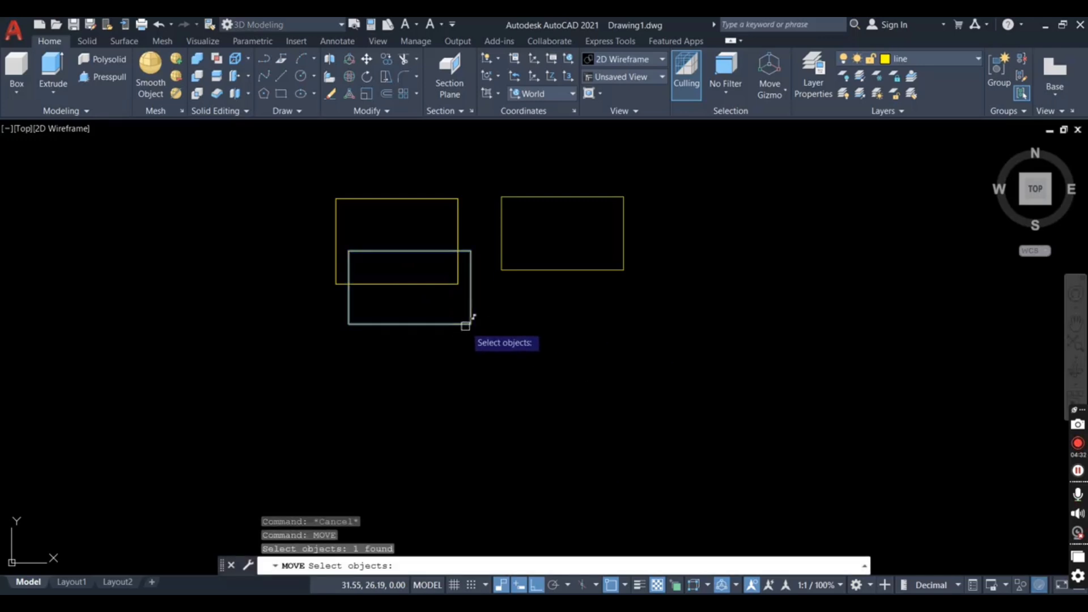
key(Return)
click(470, 324)
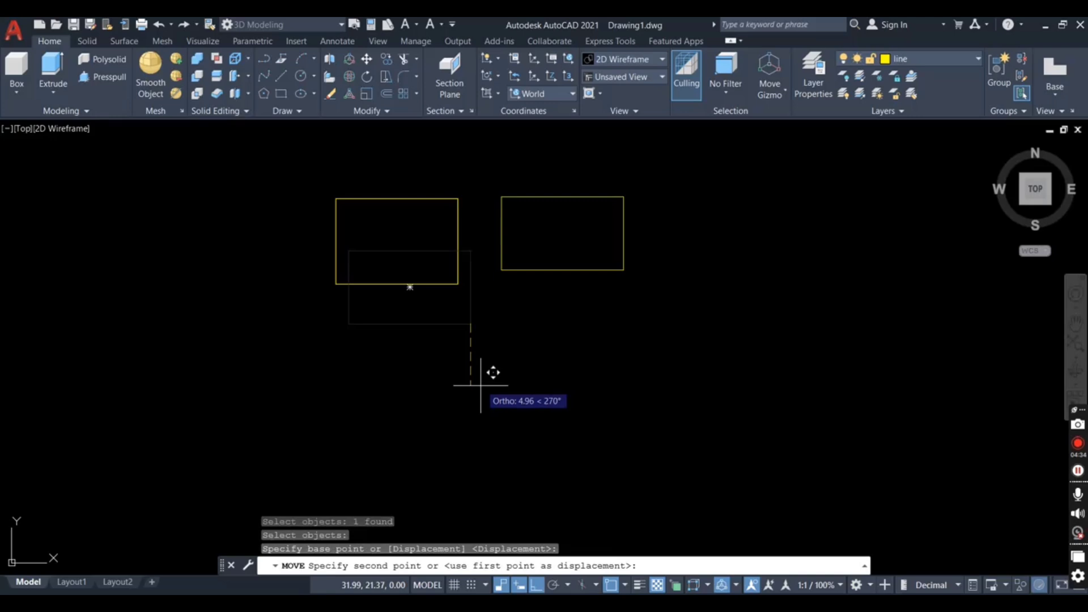
click(480, 416)
key(Escape)
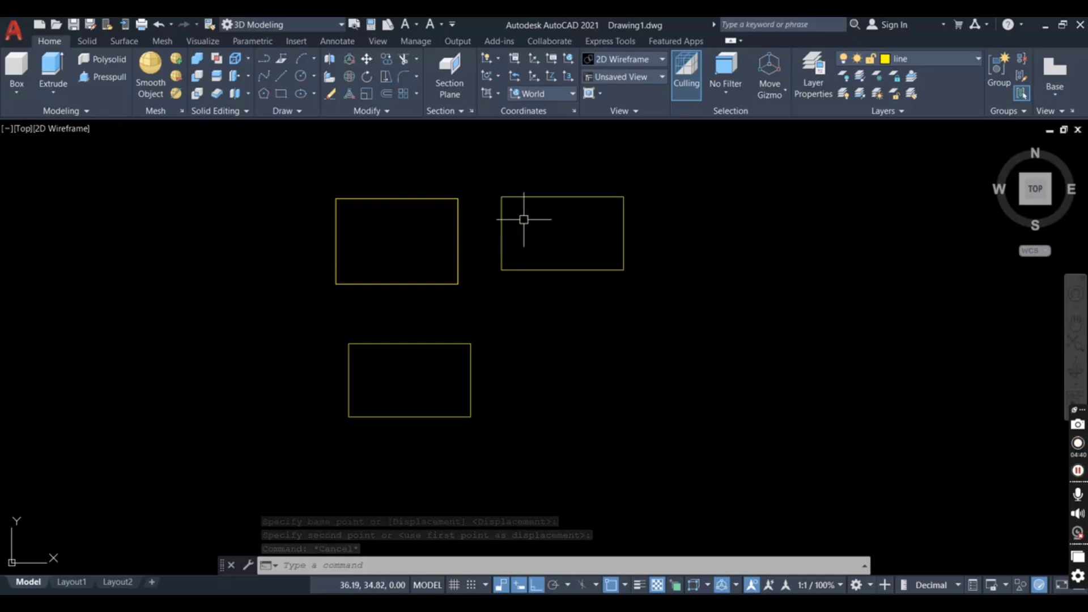
- Erase the right-hand polyline rectangle and the lower rectangle, keeping only the first one
click(717, 164)
click(496, 381)
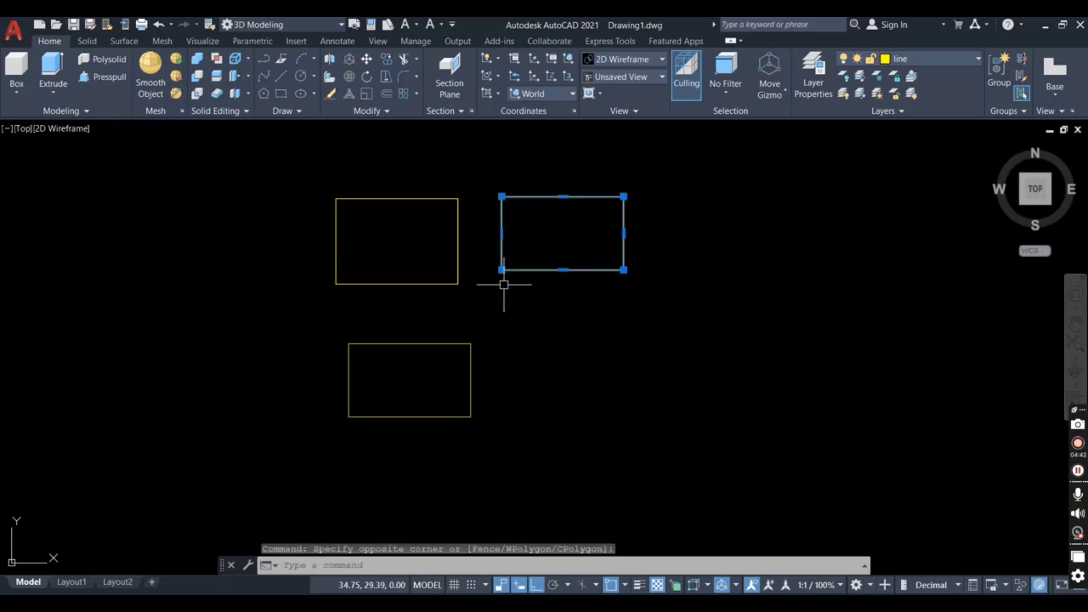
click(504, 285)
click(483, 464)
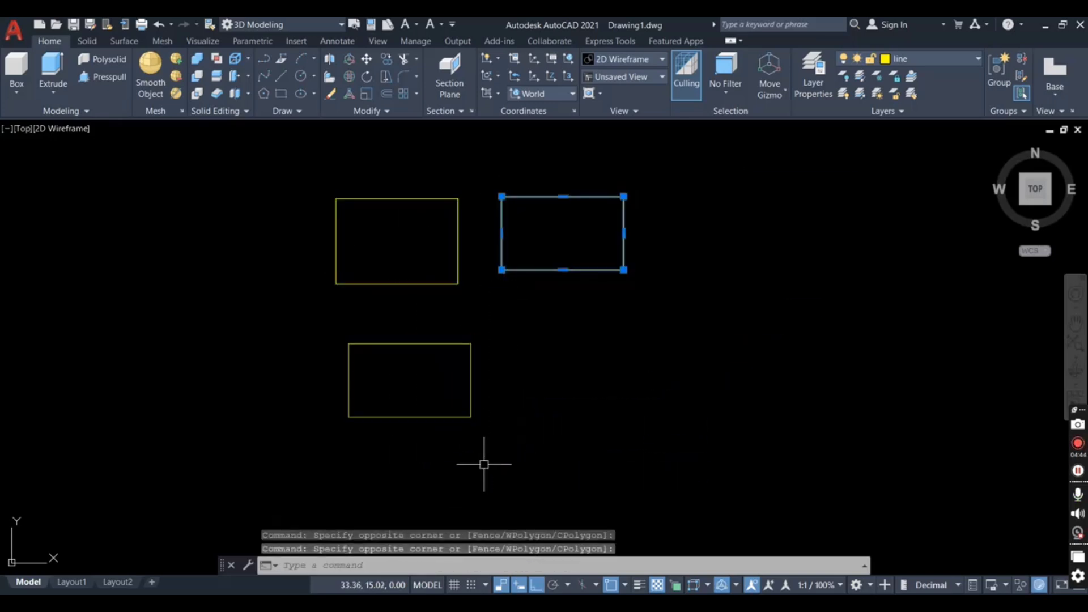
click(499, 359)
click(416, 418)
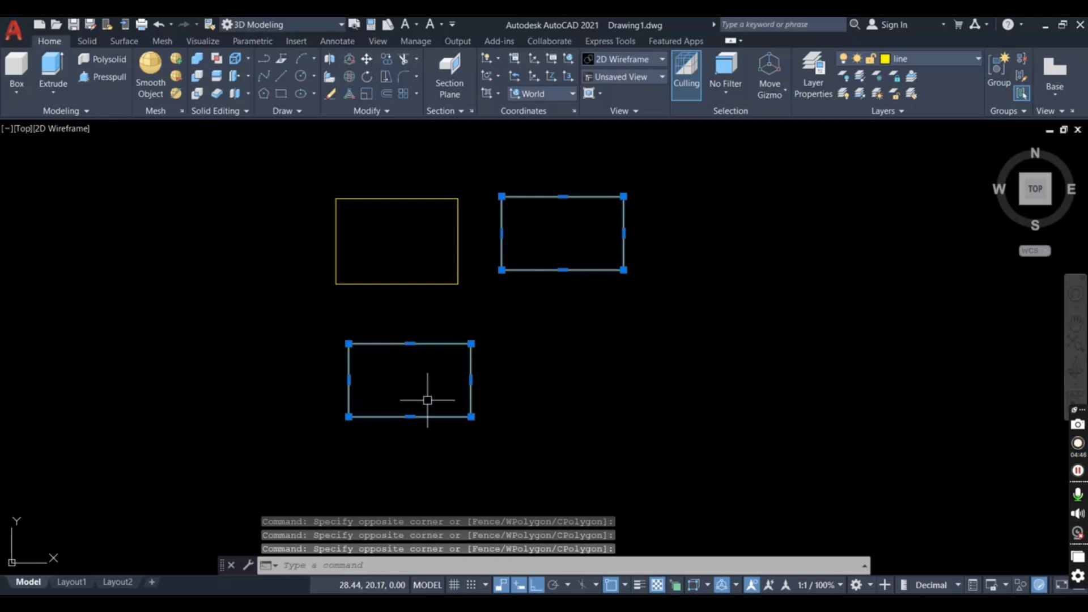
key(Delete)
- Offset the remaining rectangle 0.25 units inward to make a double outline
scroll(350, 187, up, 5)
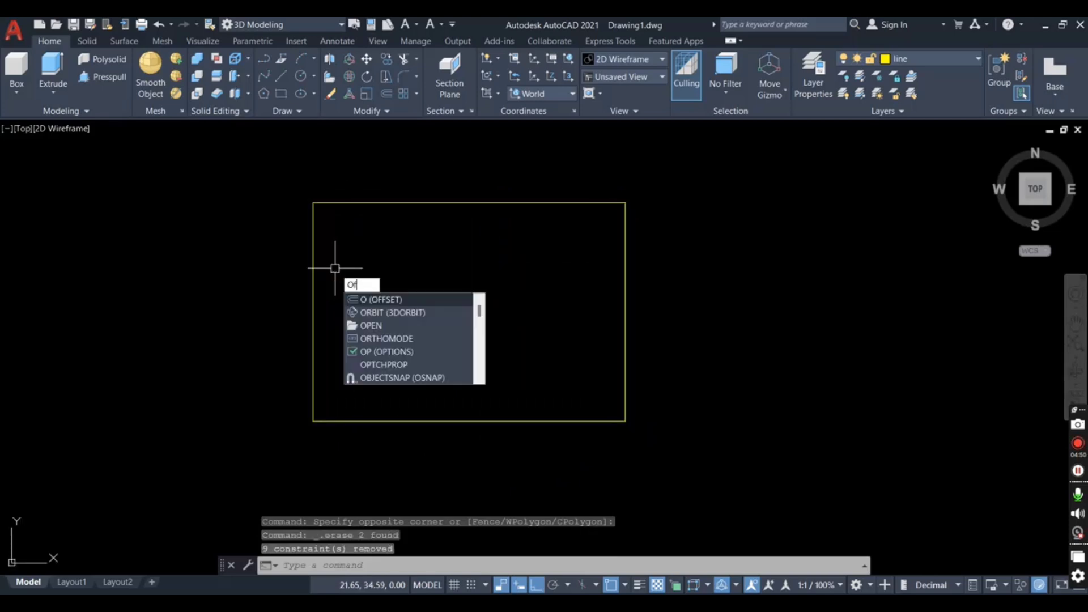
text(ff)
key(Return)
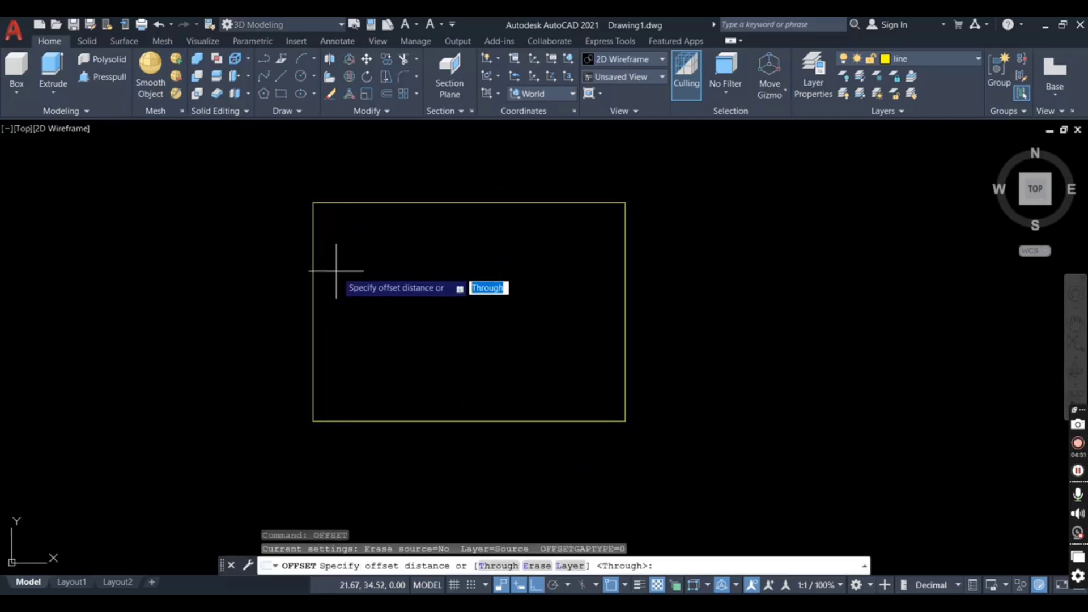
click(454, 203)
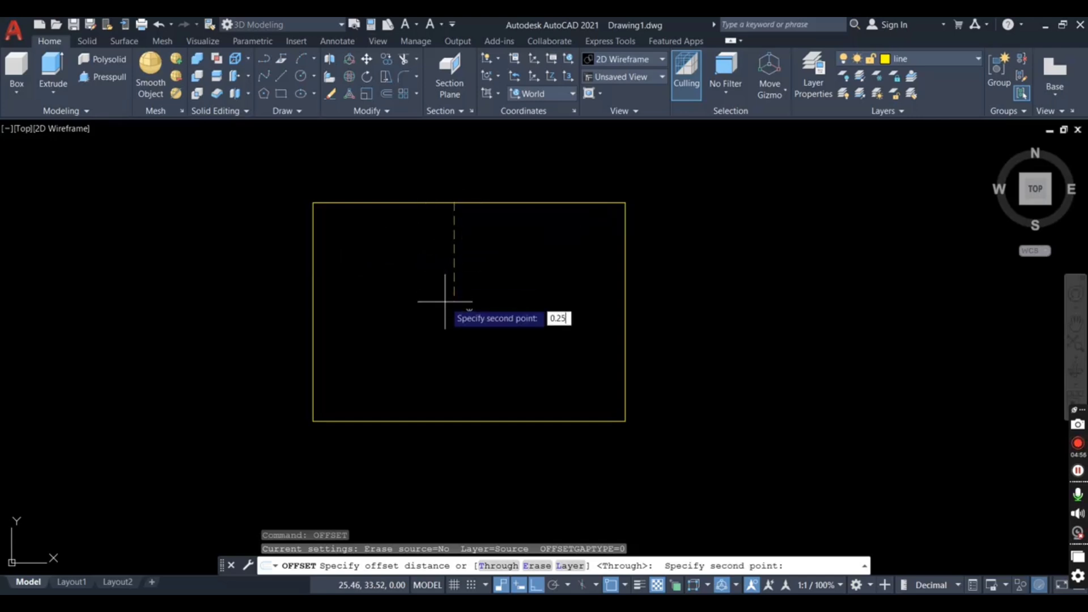
text(0.25)
key(Return)
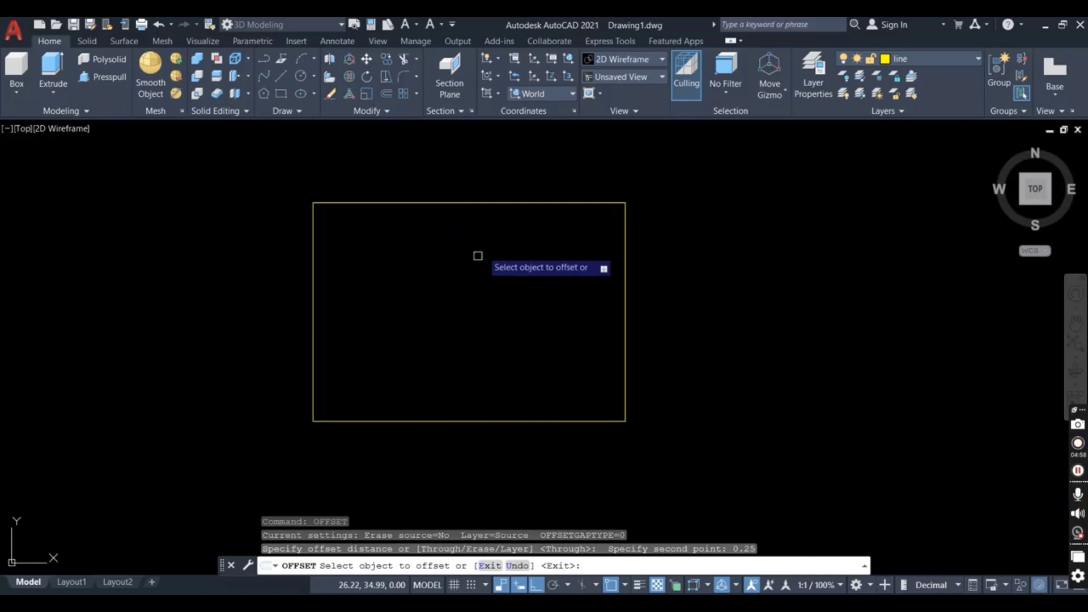
click(495, 203)
click(514, 289)
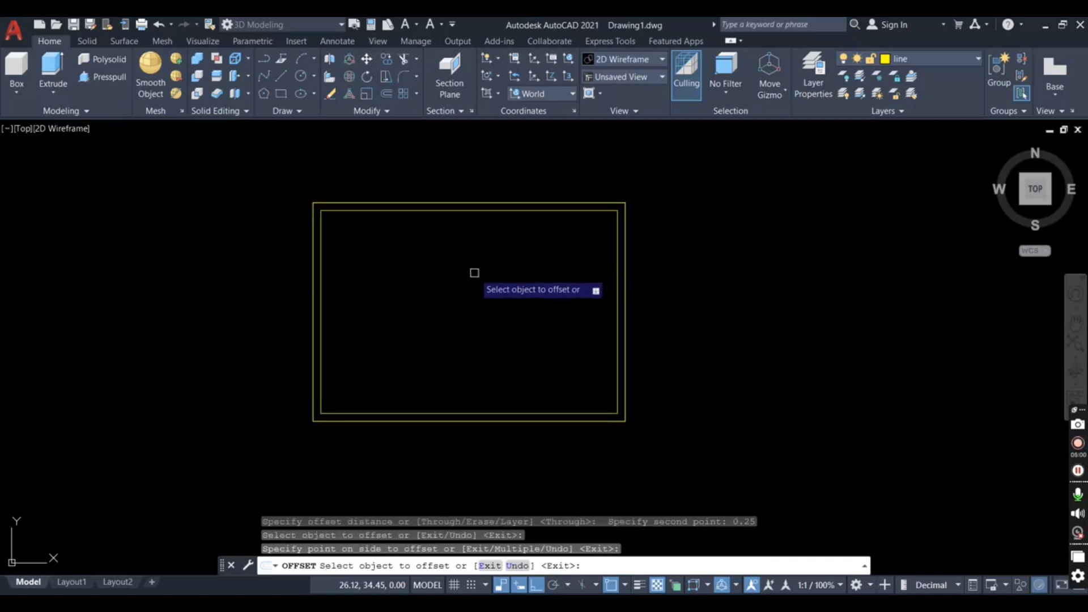
key(Escape)
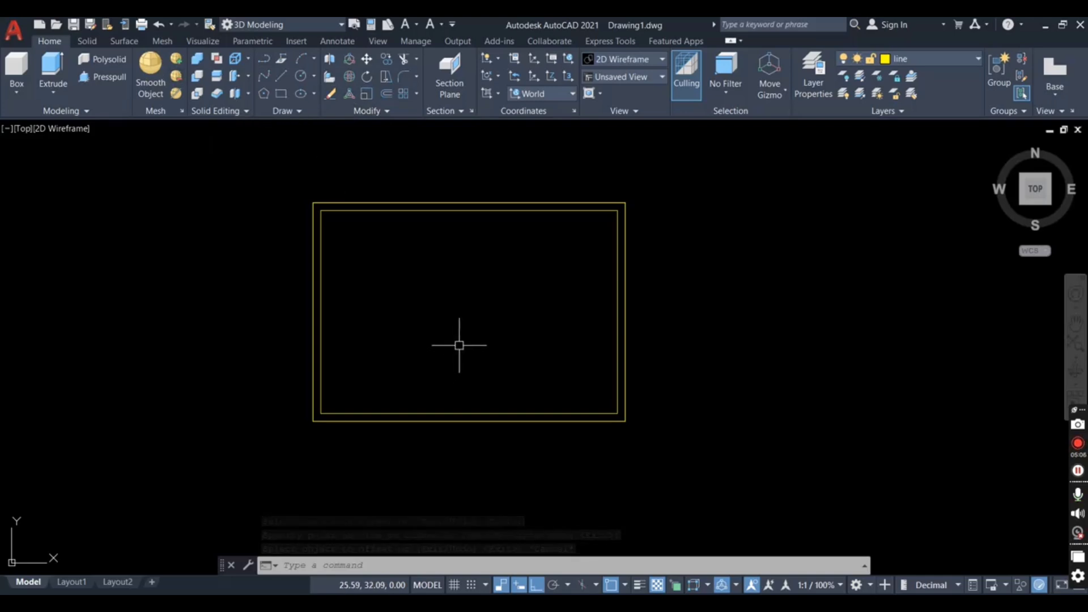
- Hatch the narrow band between the outer and inner rectangles with the AR-B816C brick pattern
key(Return)
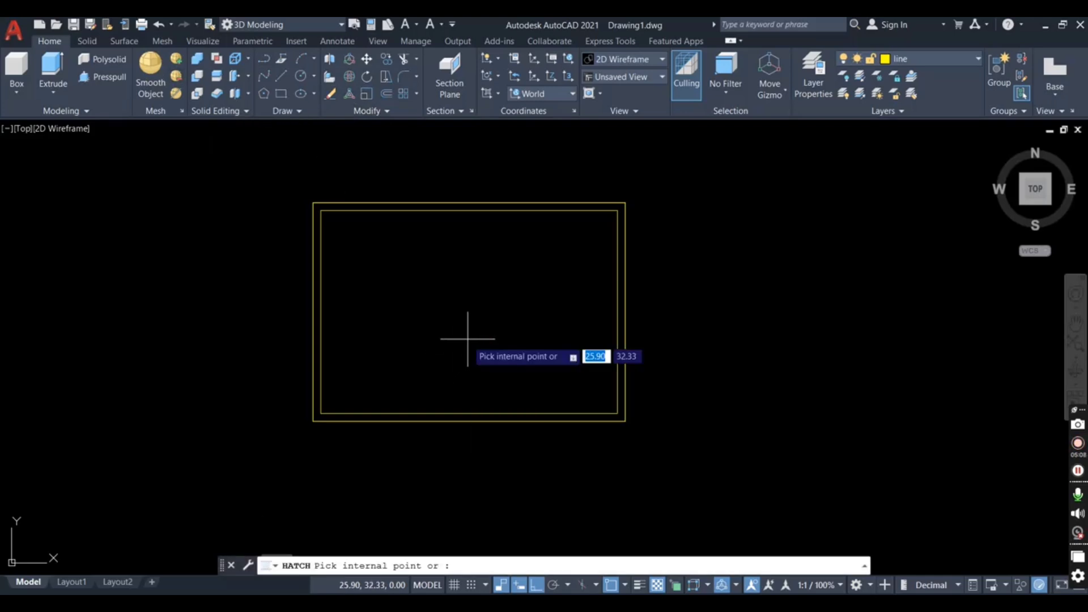
click(466, 340)
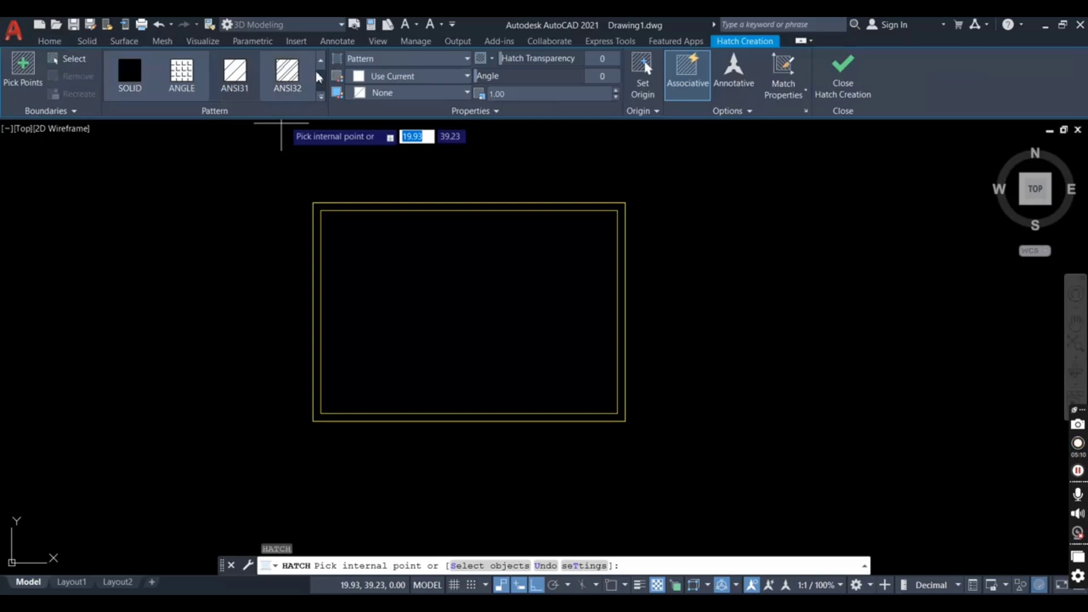
scroll(292, 77, down, 2)
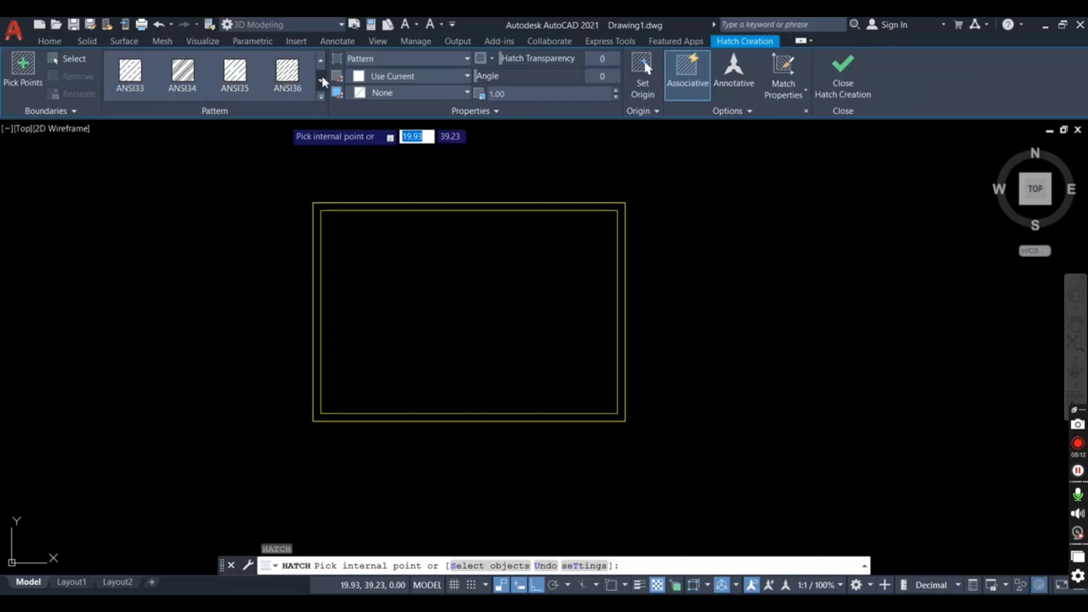
click(290, 76)
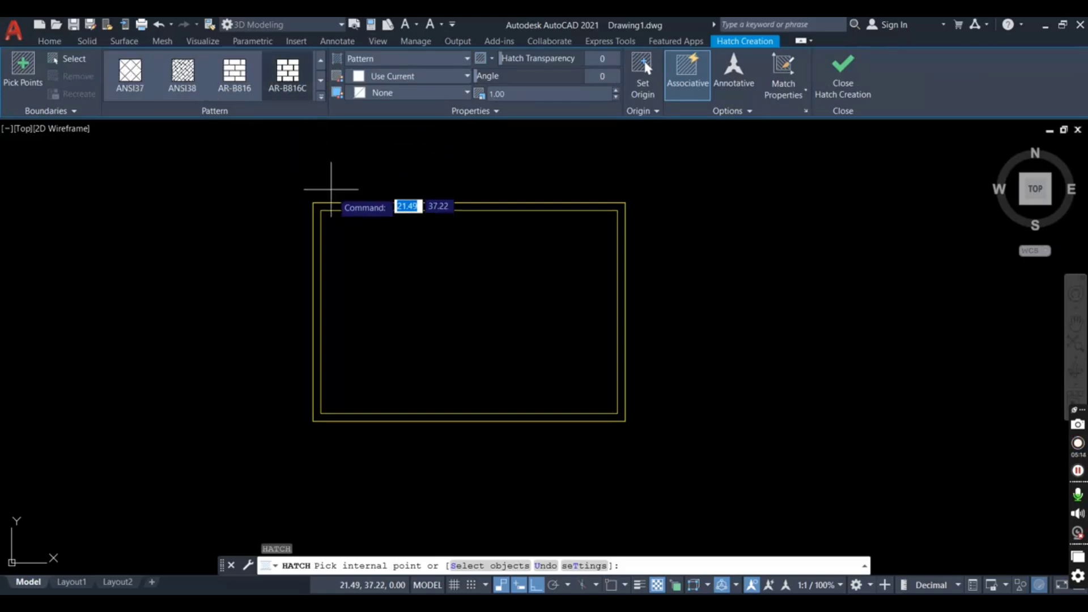
click(342, 205)
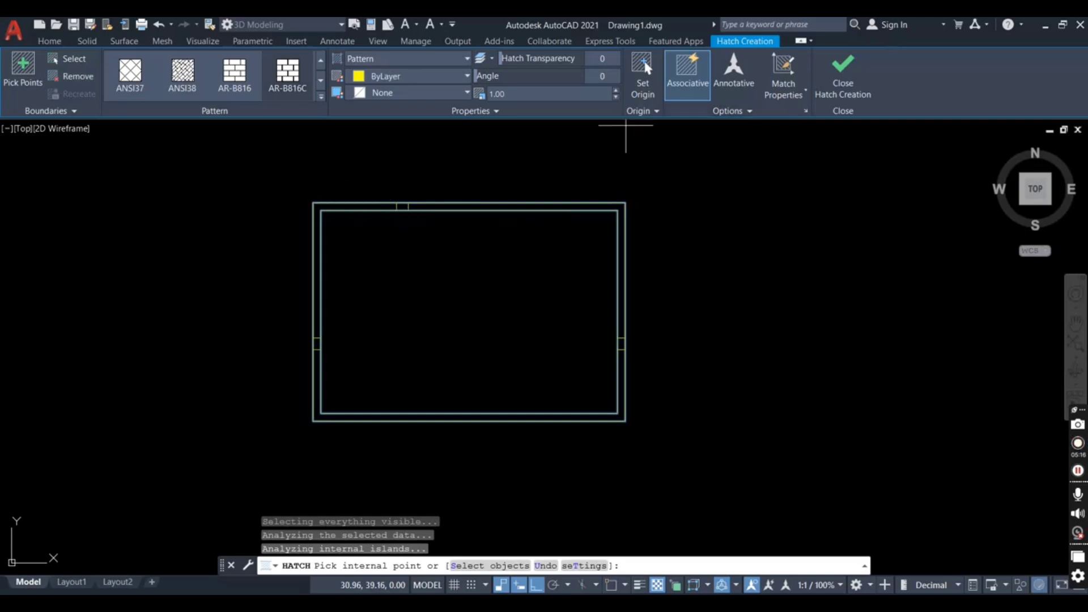
- Reduce the hatch pattern scale to 0.07
click(616, 97)
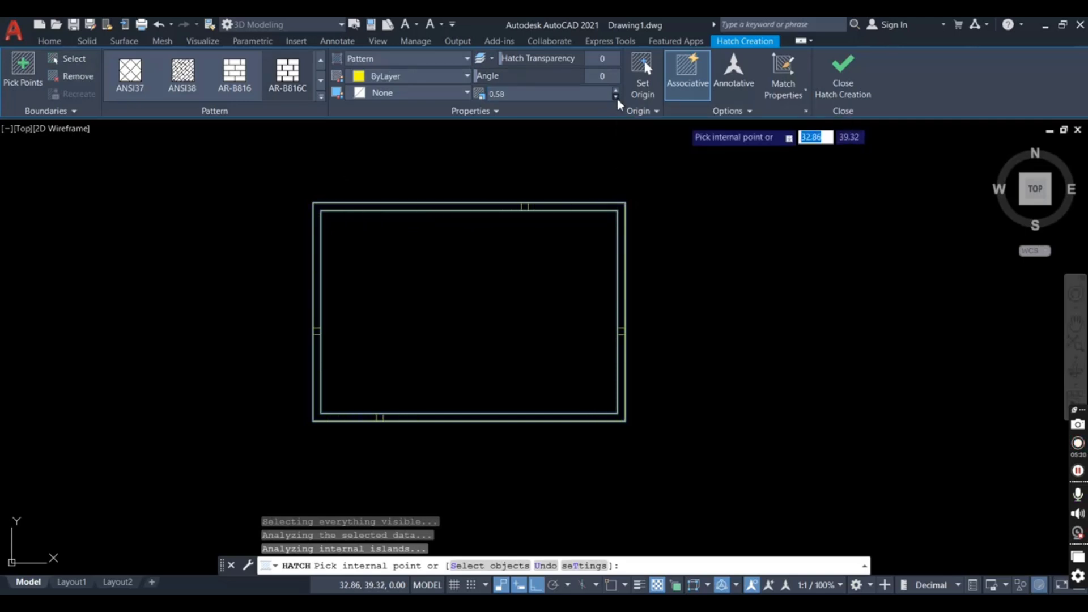
click(616, 97)
click(616, 98)
click(616, 97)
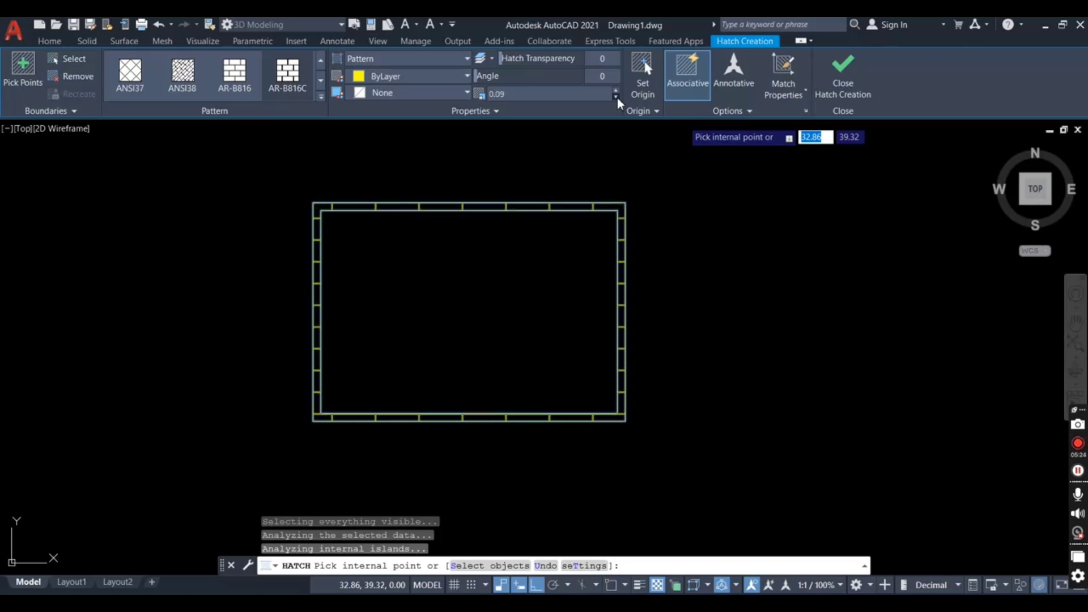
click(617, 98)
click(616, 97)
click(616, 97)
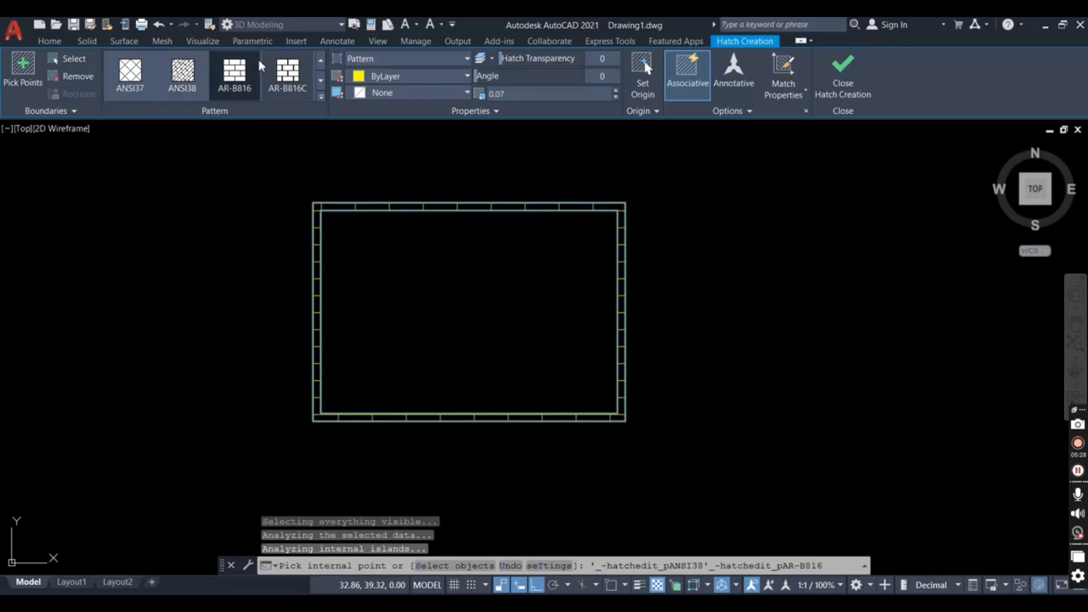
- Switch the hatch pattern to AR-B816 and reduce its scale to 0.06
click(615, 98)
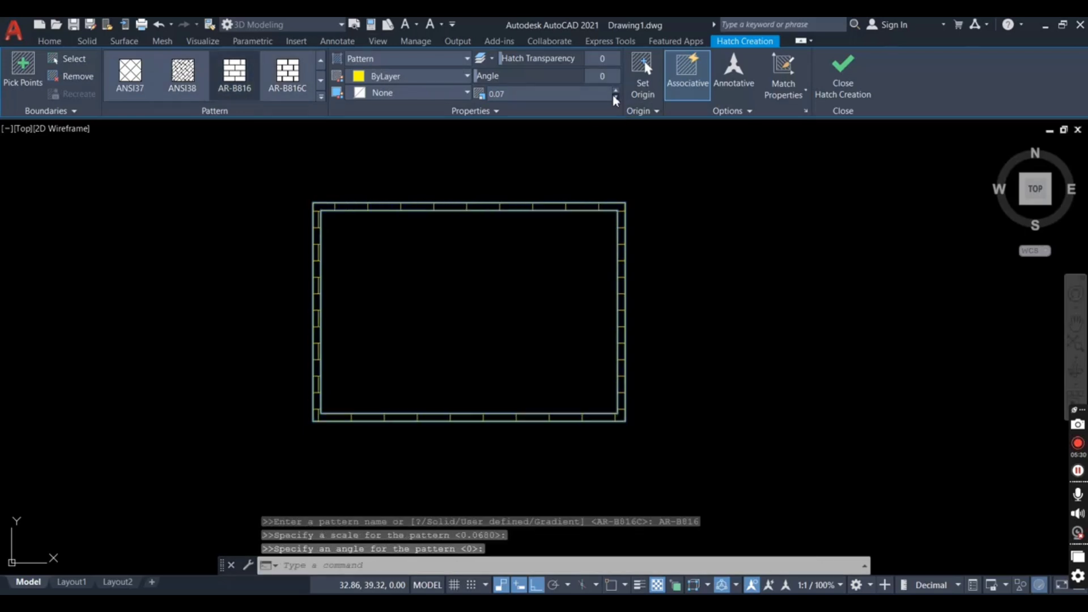
click(615, 97)
click(615, 97)
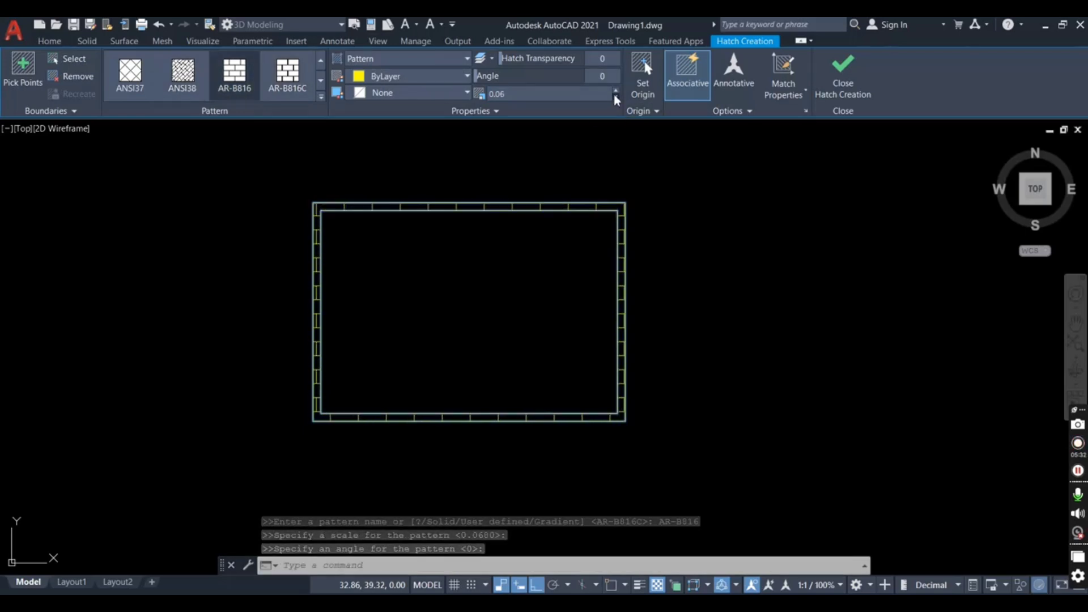
- Adjust the AR-B816 hatch pattern scale, ending at 0.39, and finish the hatch
click(615, 96)
click(616, 97)
click(616, 97)
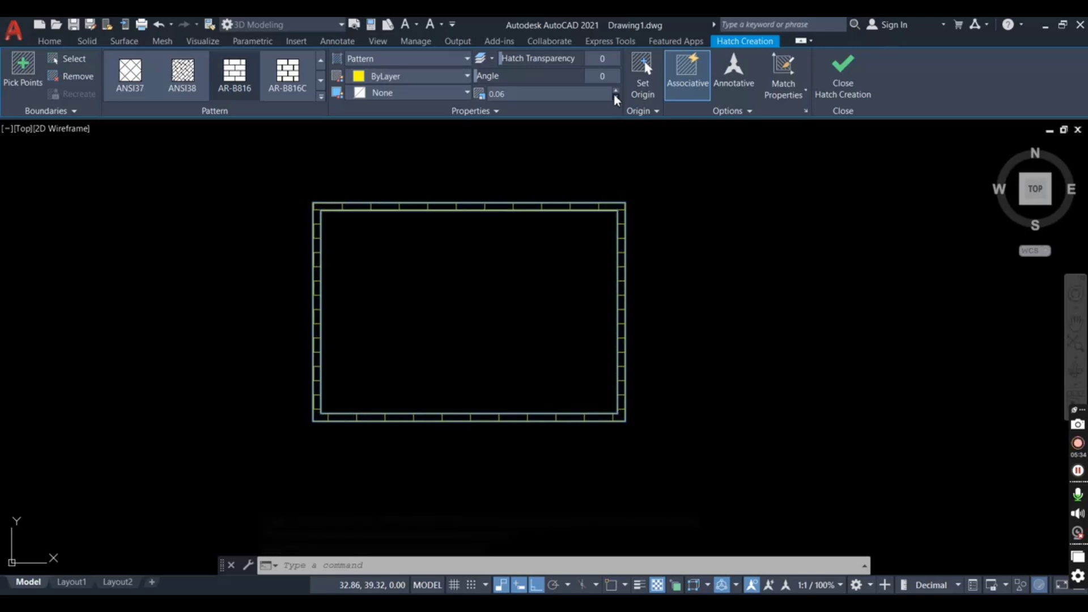
click(616, 90)
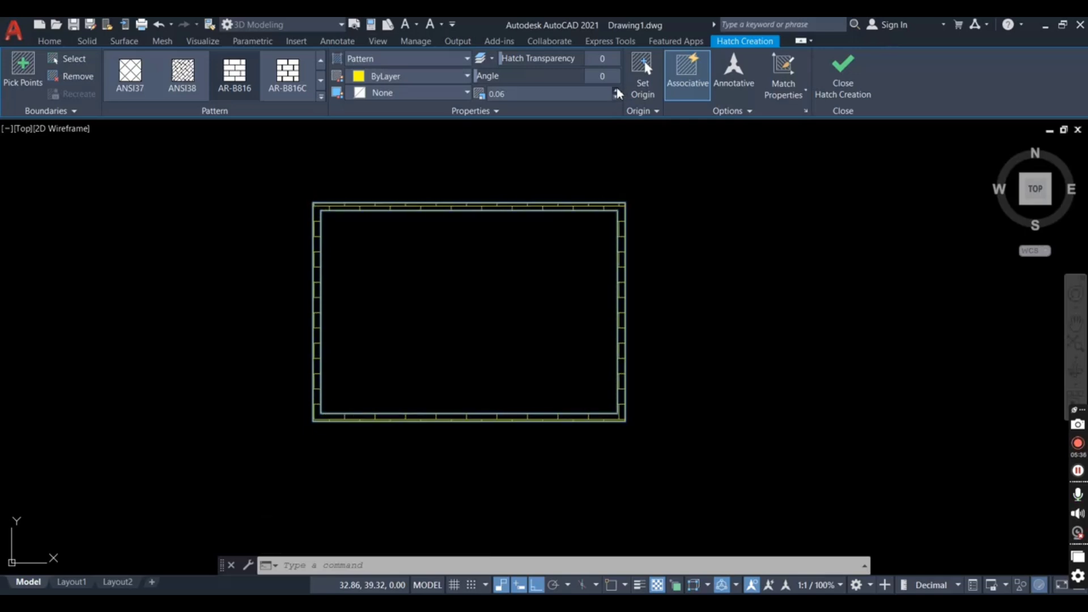
click(616, 91)
click(616, 90)
click(616, 90)
click(617, 90)
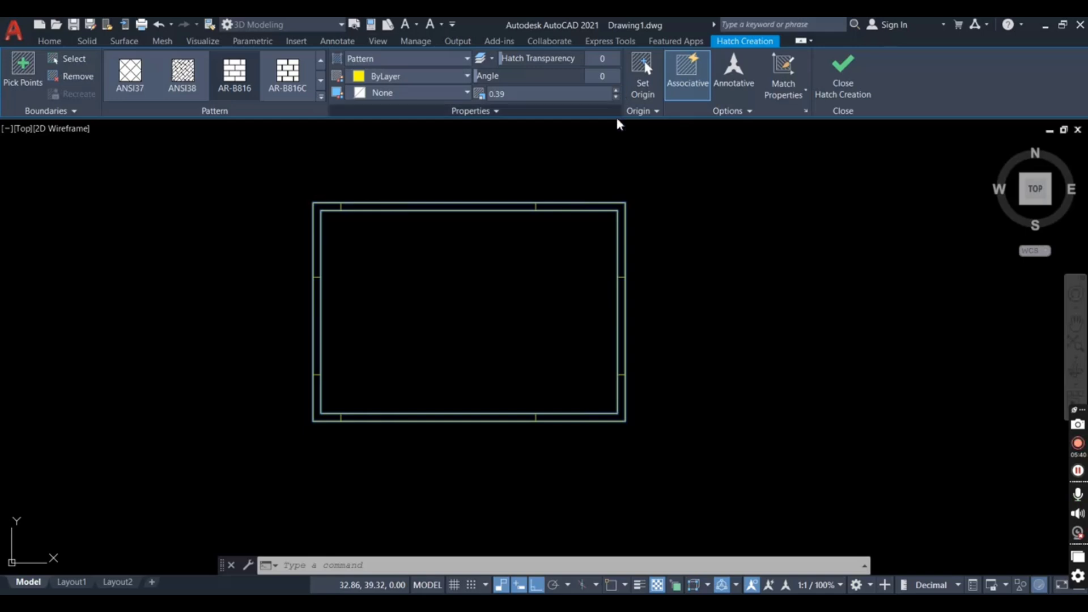
key(Escape)
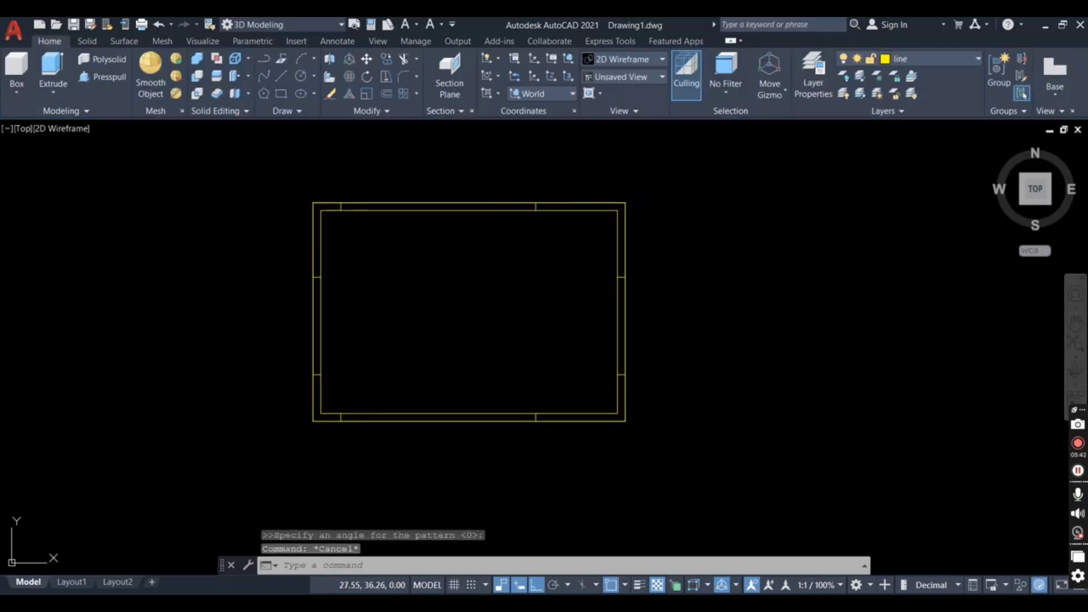
- Undo the brick hatch in the band between the two rectangles
key(ctrl+z)
scroll(493, 254, down, 1)
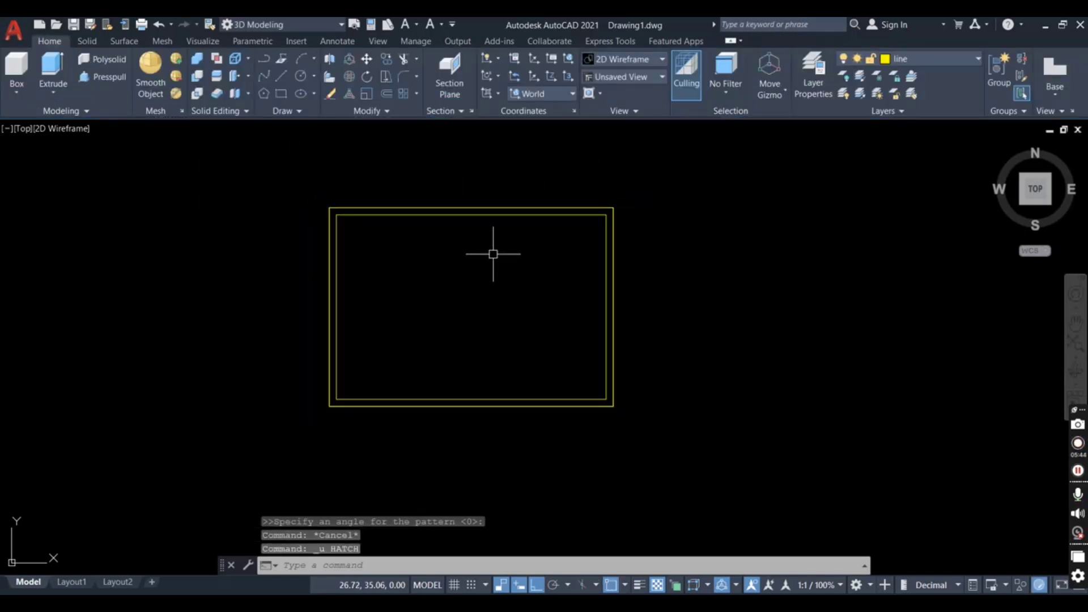
scroll(544, 223, down, 1)
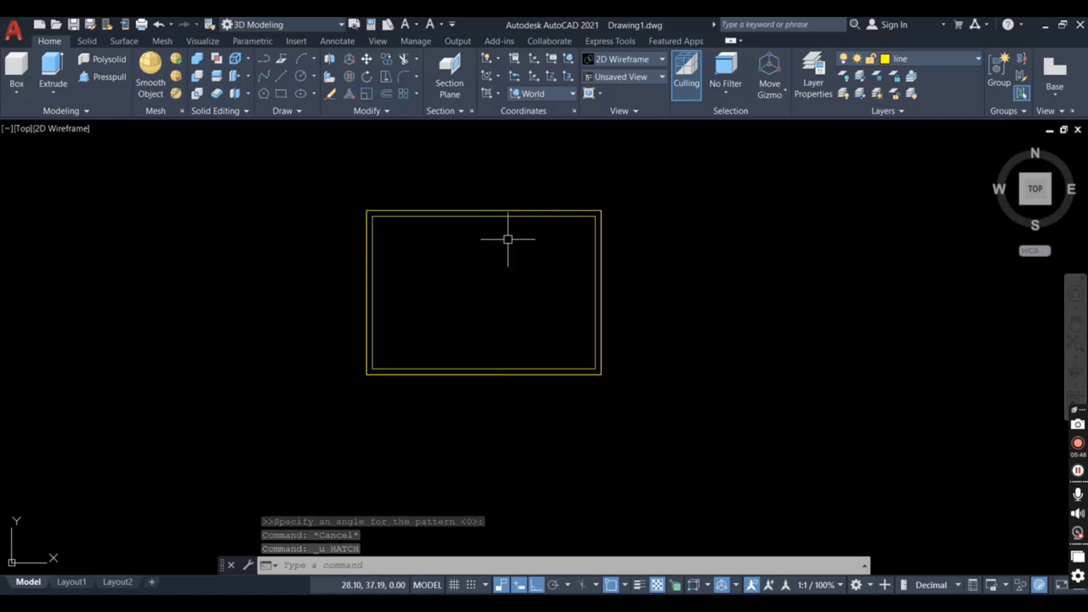
scroll(508, 239, up, 2)
scroll(473, 263, down, 2)
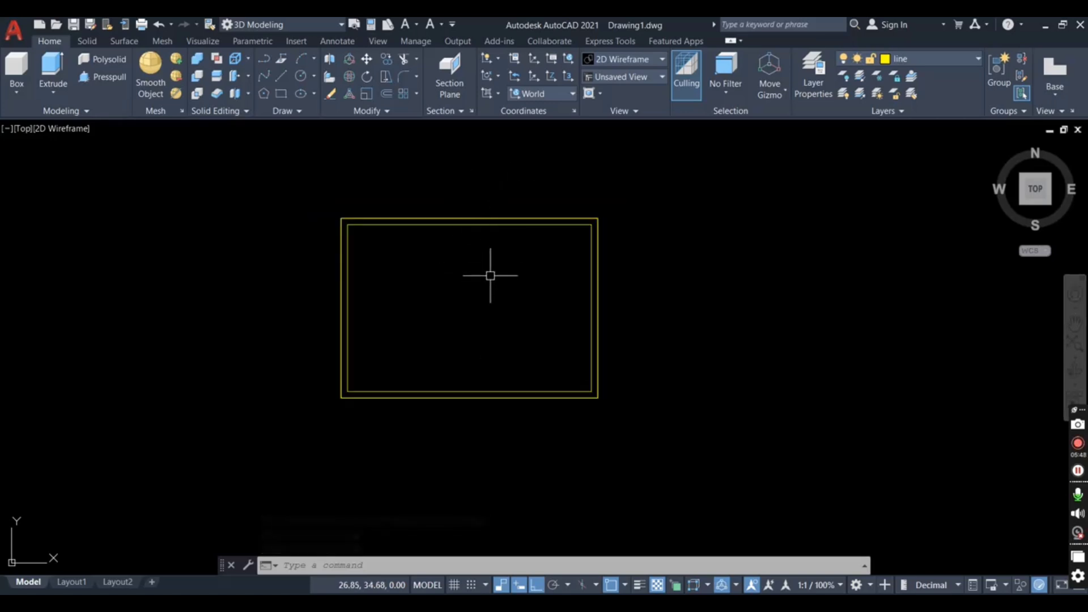
scroll(490, 275, up, 2)
scroll(480, 231, down, 1)
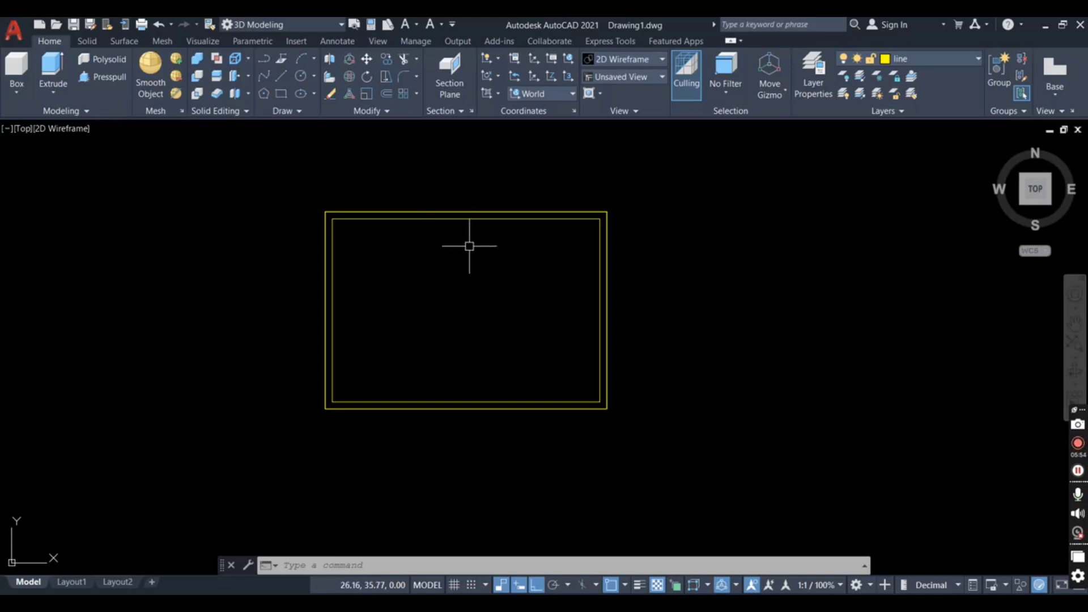
scroll(509, 261, up, 1)
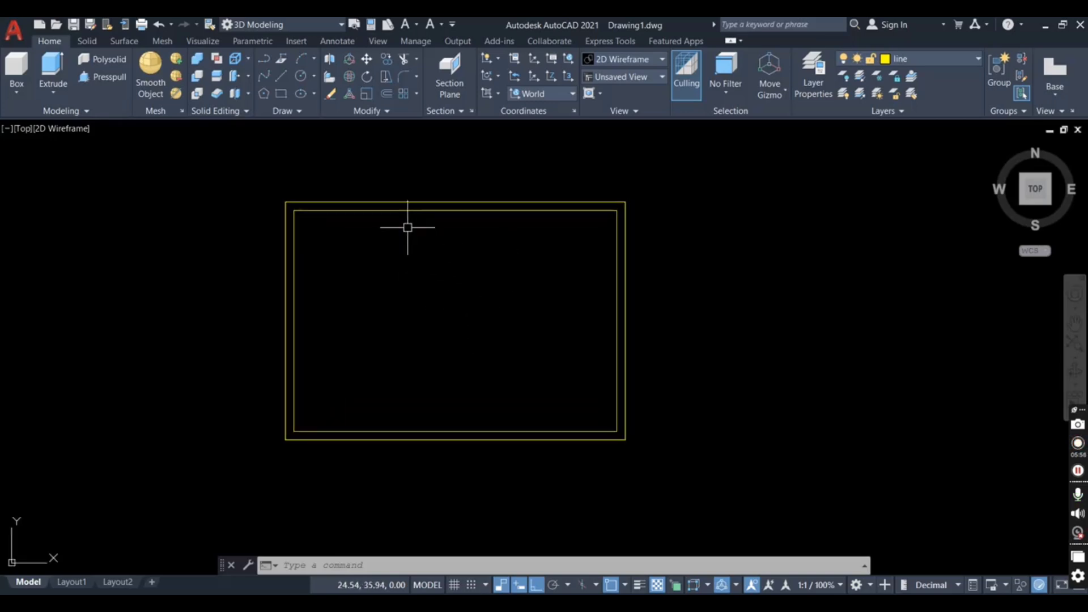
scroll(406, 227, down, 2)
scroll(377, 277, up, 1)
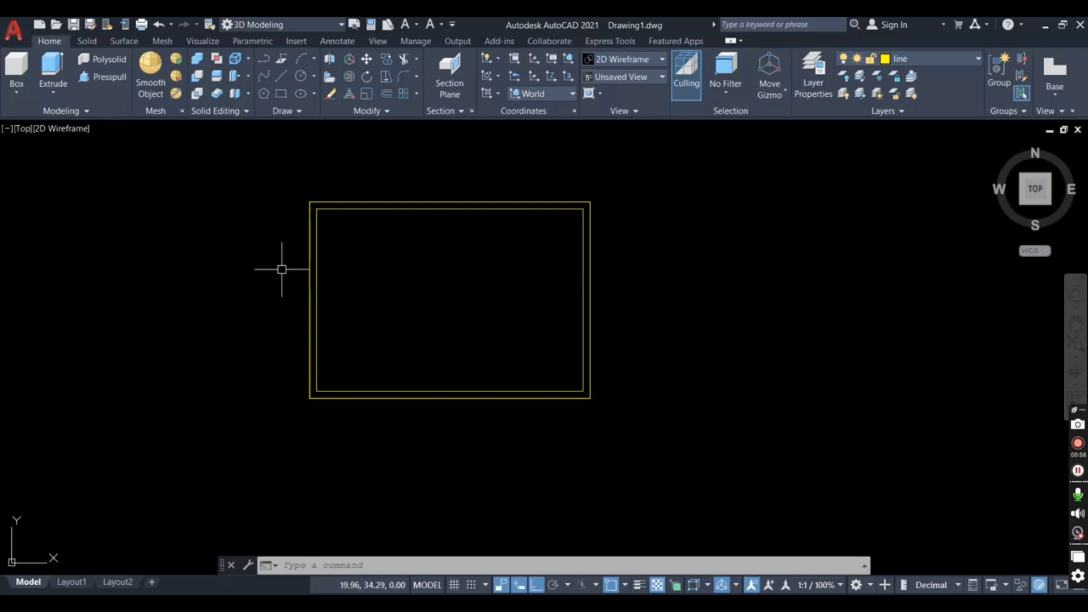
- Draw a short horizontal line across the left wall band, from the midpoint of the inner edge to the outer edge
key(Return)
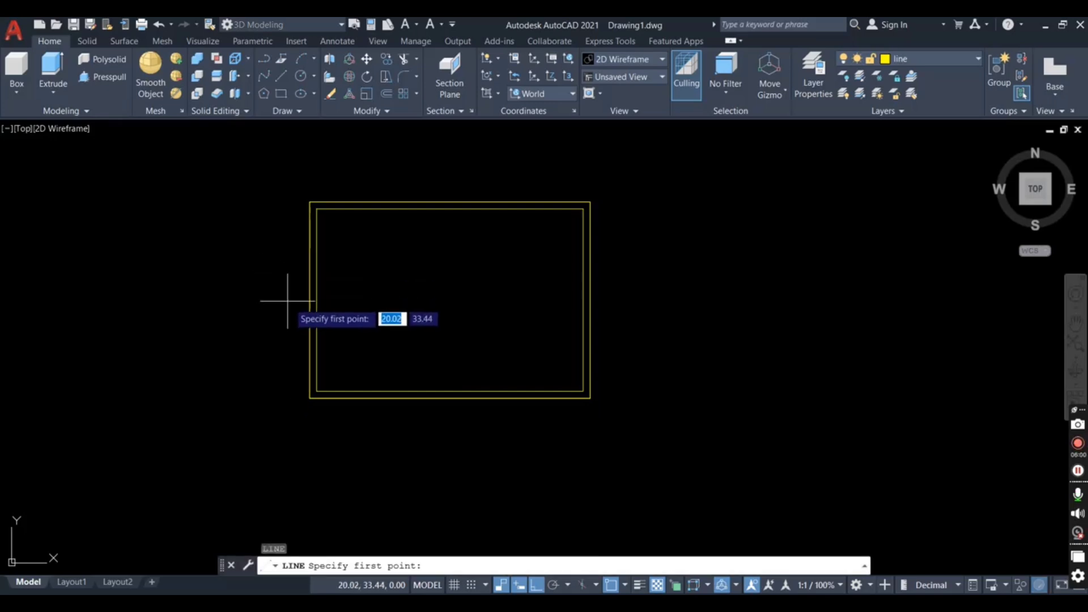
scroll(327, 308, up, 2)
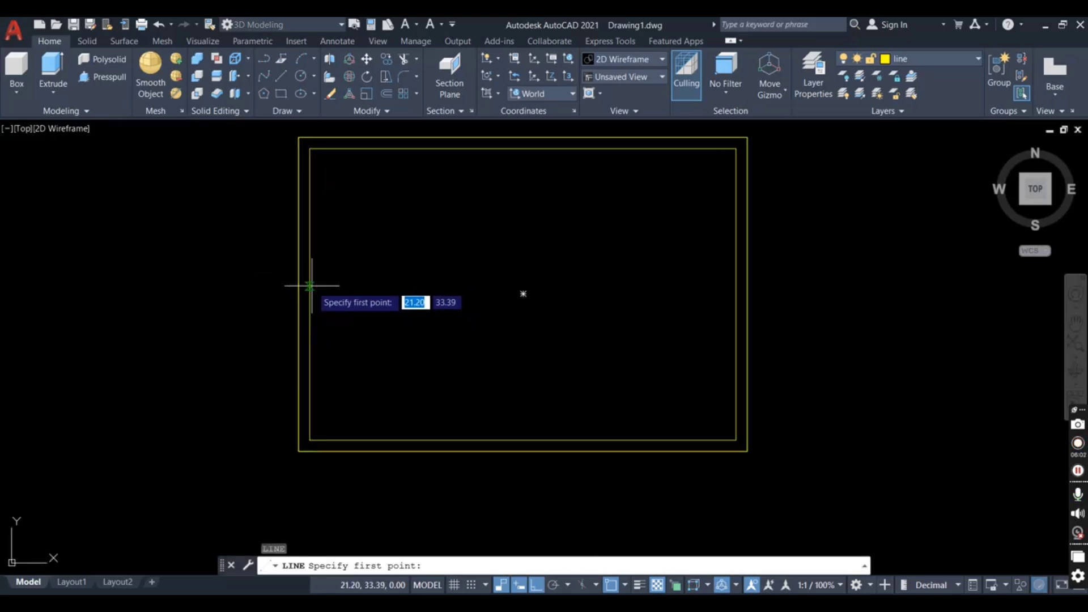
click(309, 292)
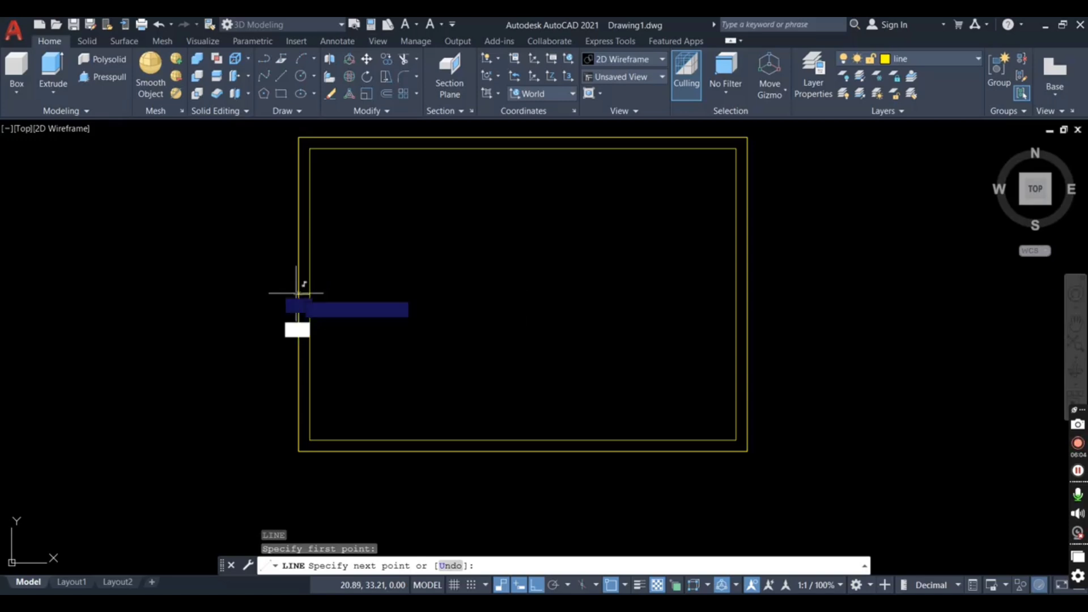
click(299, 294)
key(Escape)
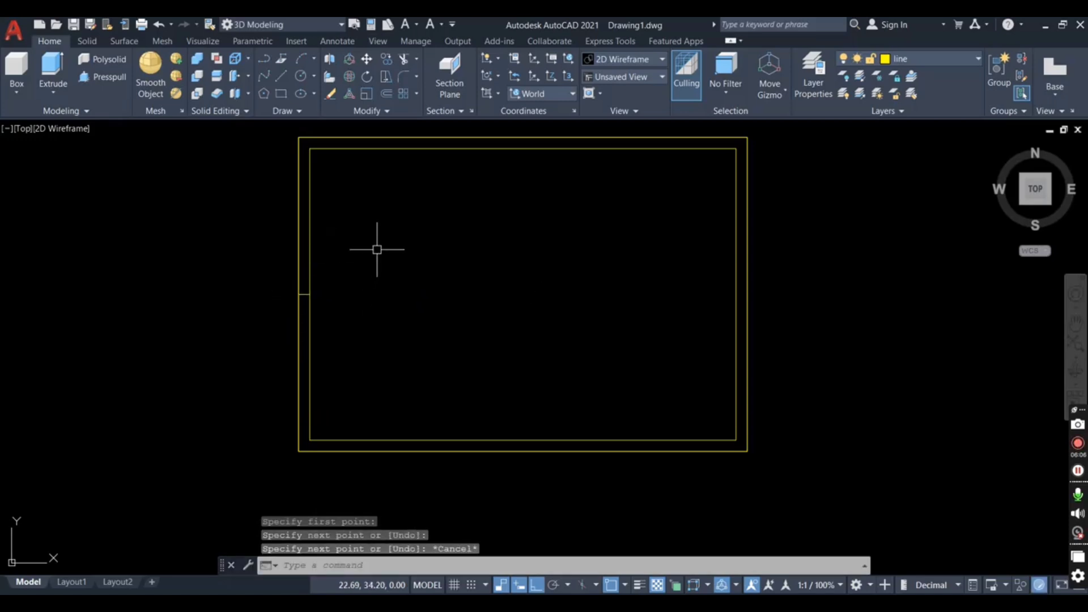
- Offset the short line across the left wall by 0.9 units, once upward and once downward
text(o)
key(Return)
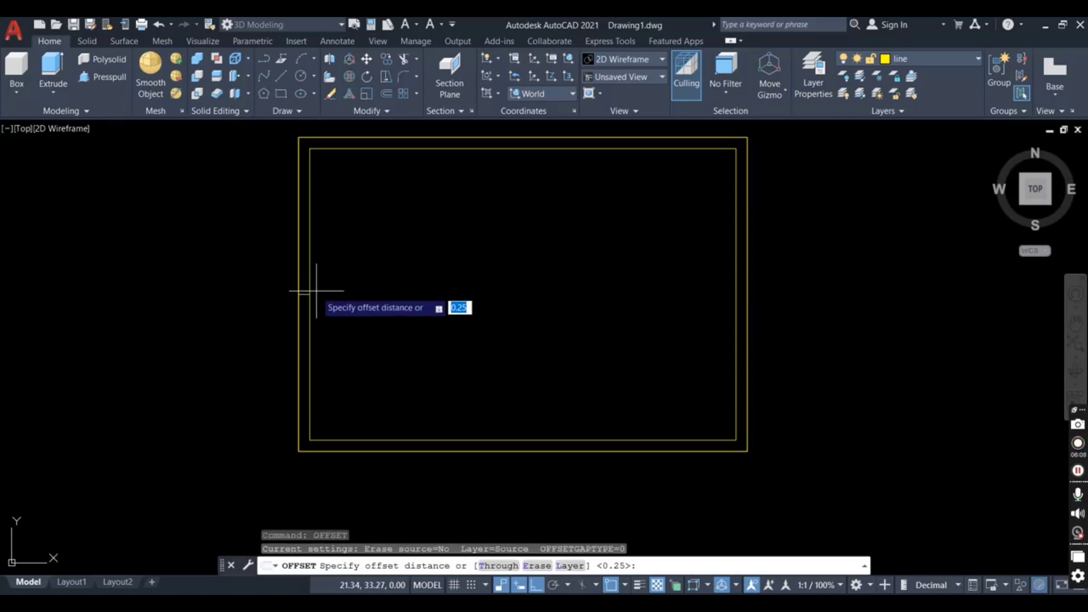
scroll(298, 296, up, 2)
click(304, 293)
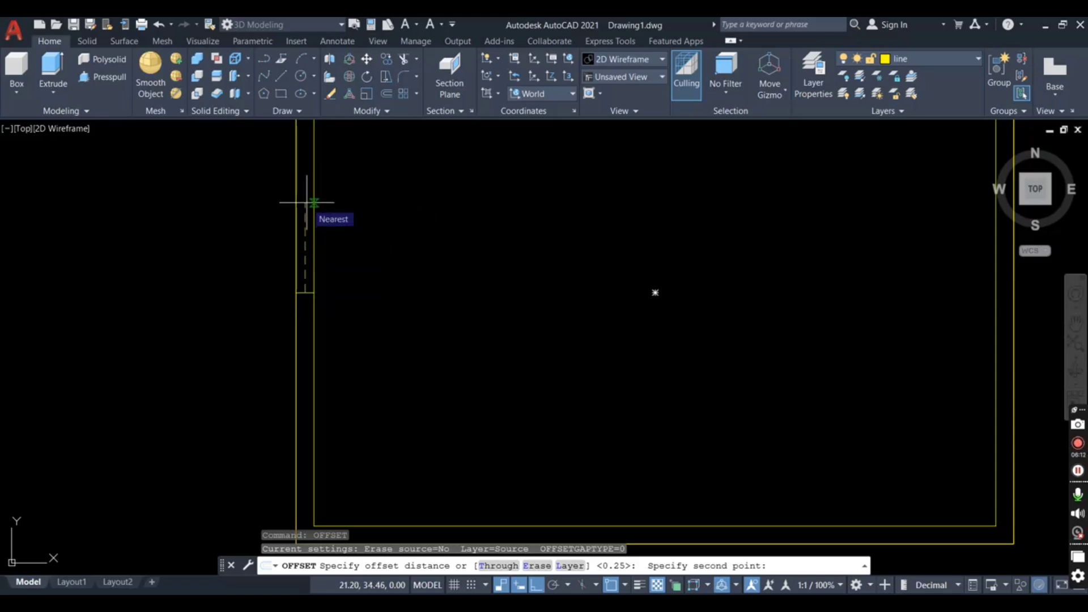
text(0.9)
key(Return)
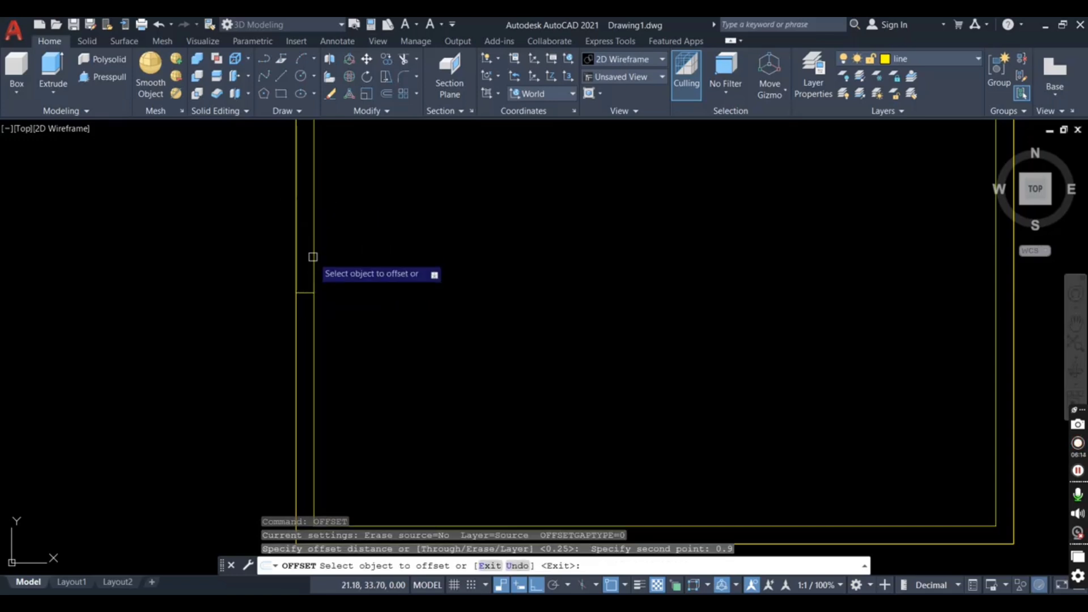
click(305, 293)
click(309, 221)
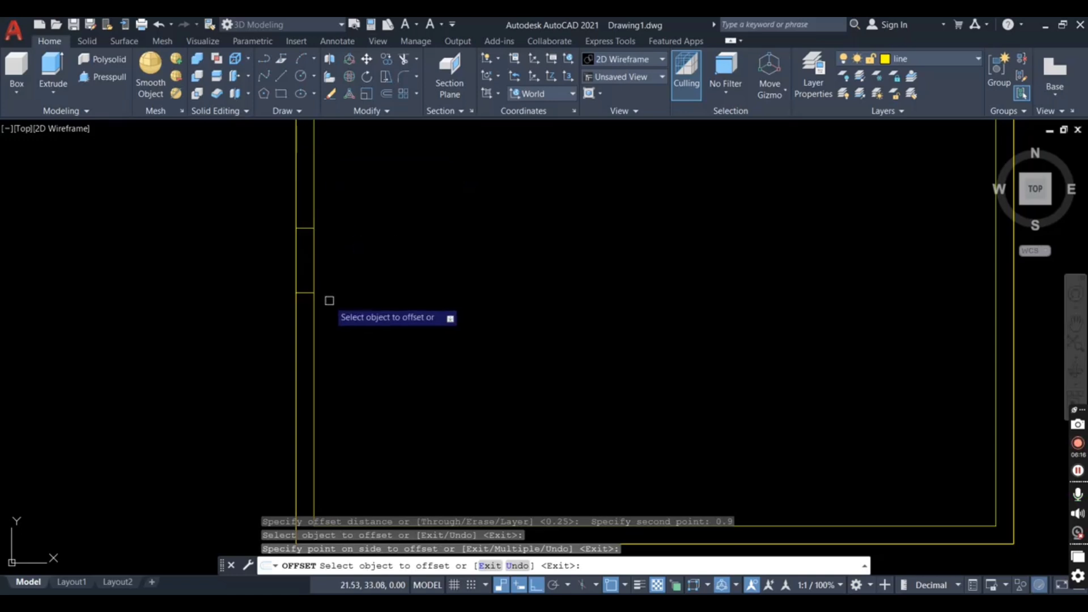
click(305, 292)
click(296, 358)
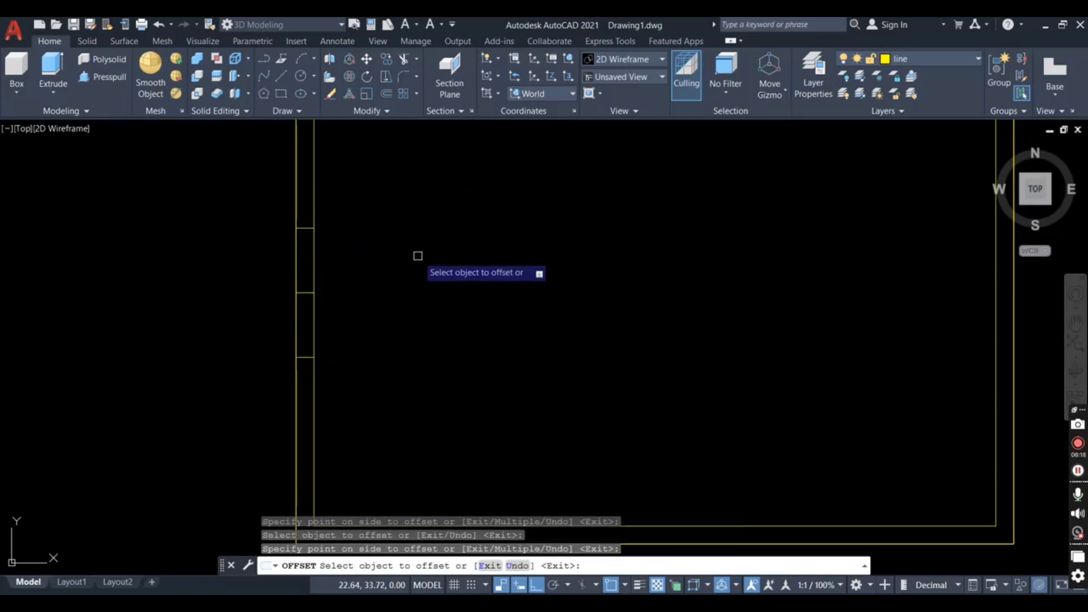
key(Escape)
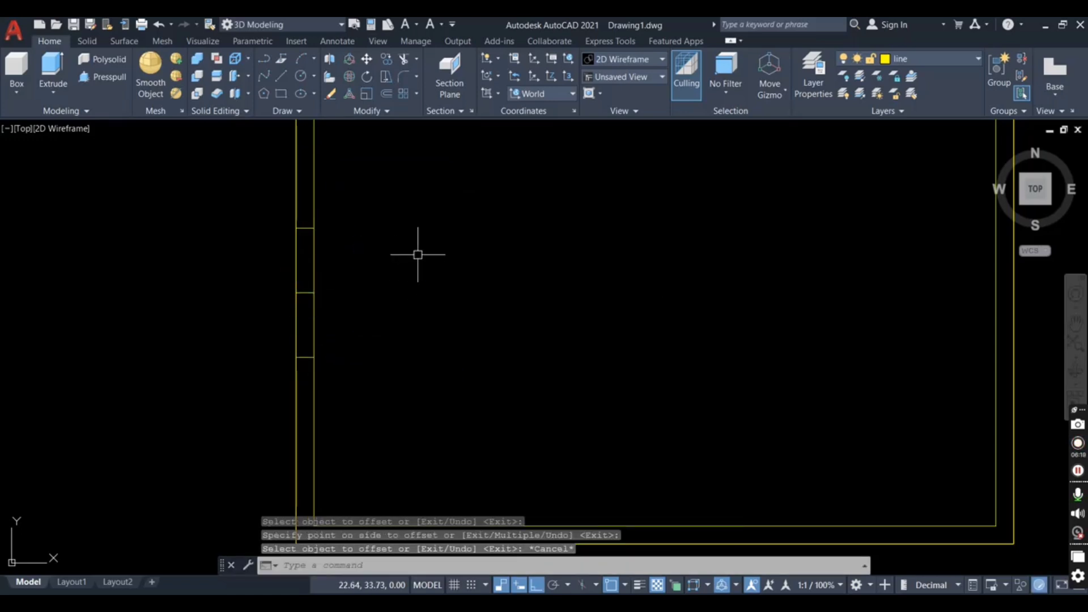
- Delete the original middle line across the left wall, leaving the two offset lines
click(305, 293)
key(Delete)
scroll(333, 313, down, 4)
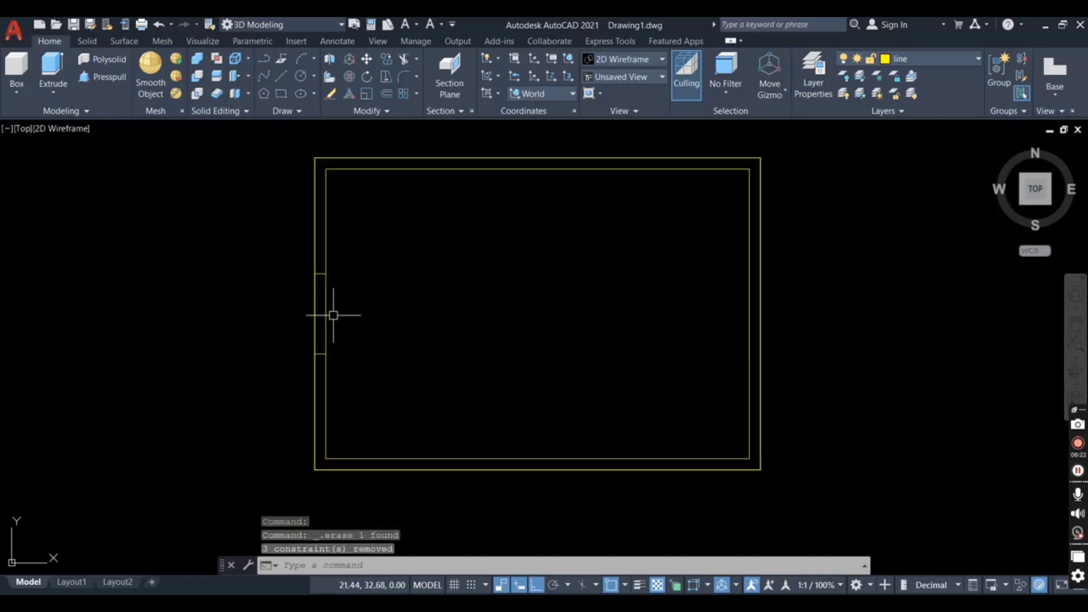
- Draw a short vertical line across the bottom wall band at the midpoint of its edges
scroll(493, 461, up, 2)
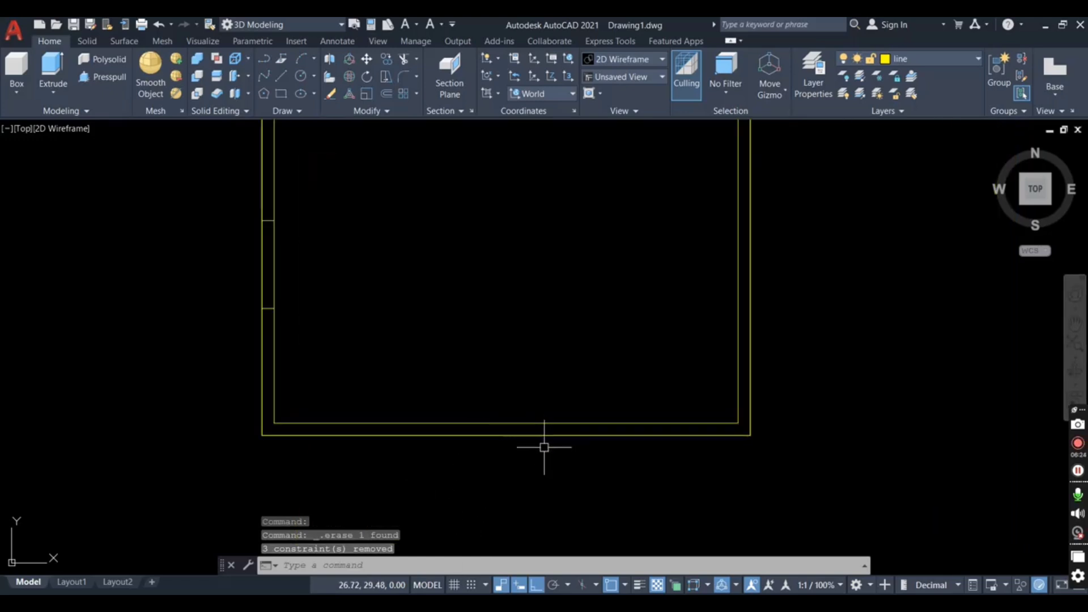
scroll(547, 424, down, 1)
scroll(522, 427, up, 2)
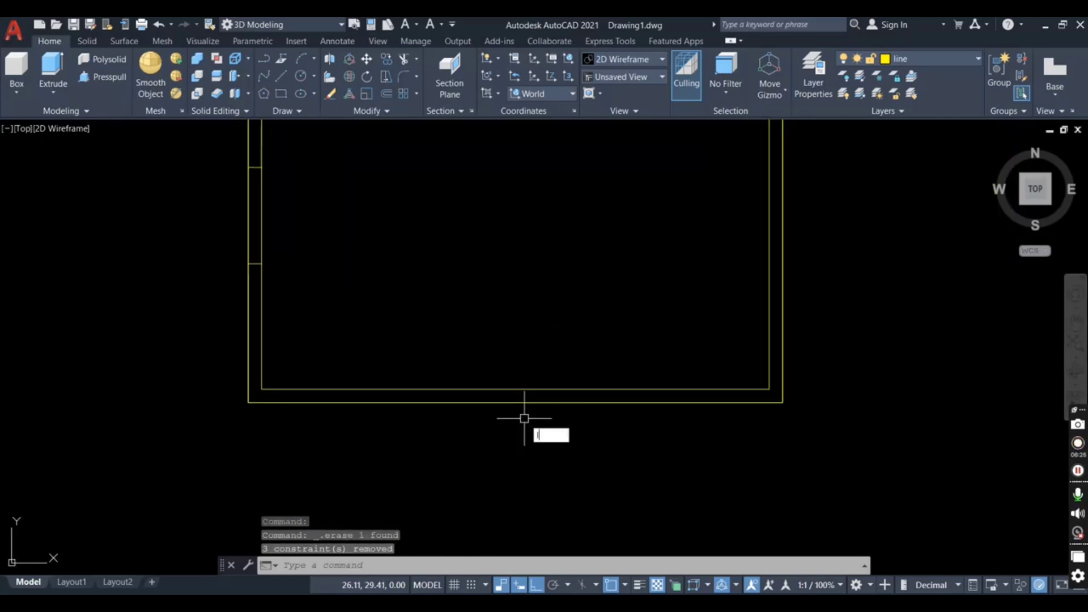
text(l)
key(Return)
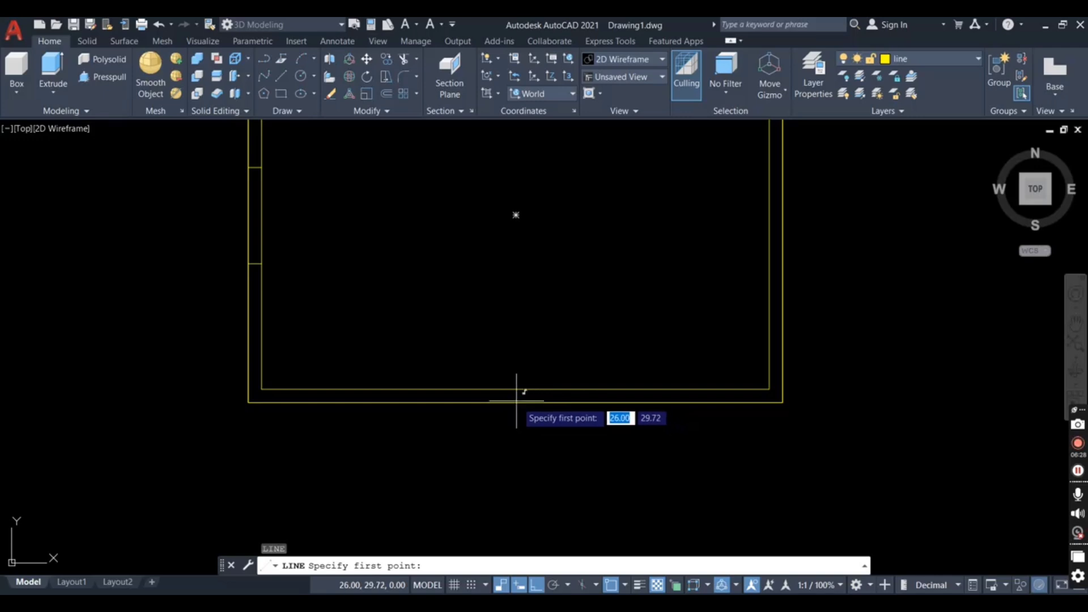
click(516, 390)
click(514, 382)
key(Escape)
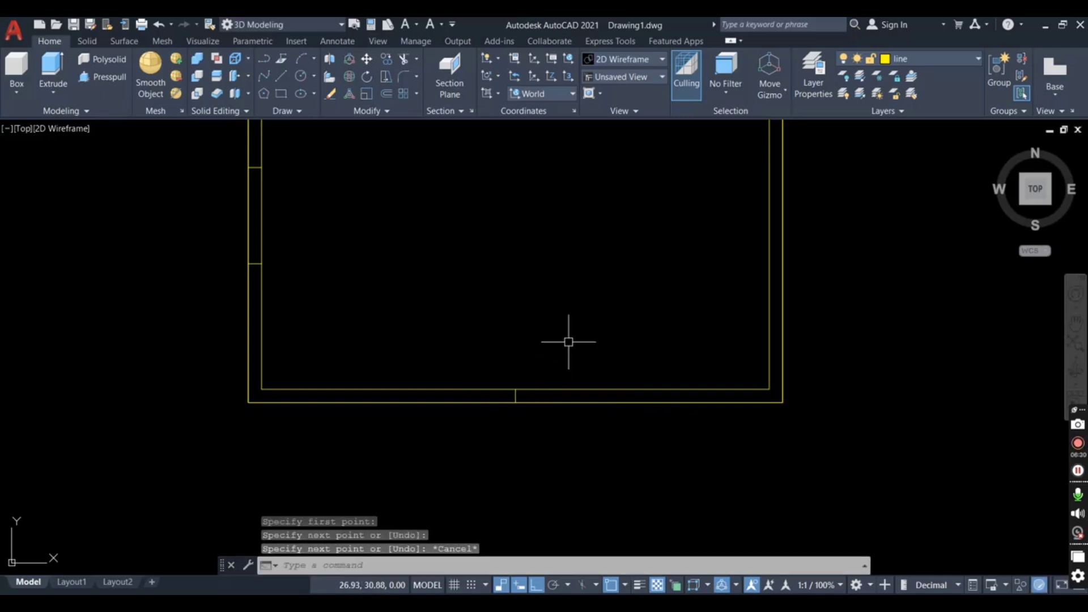
- Offset the short line across the bottom wall by 0.45 units to both sides
text(off)
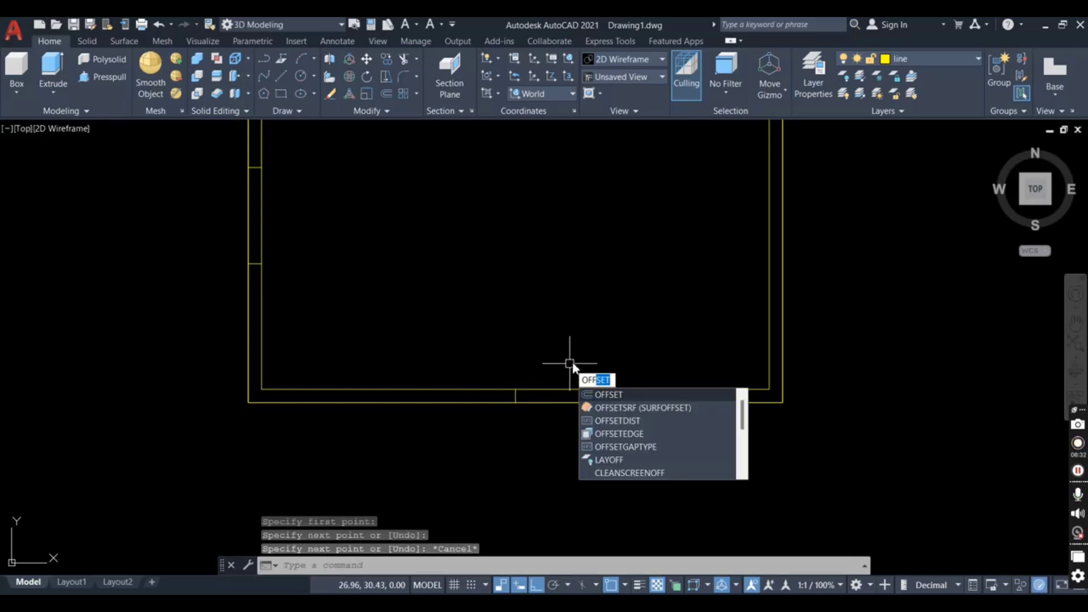
key(Return)
scroll(516, 397, up, 2)
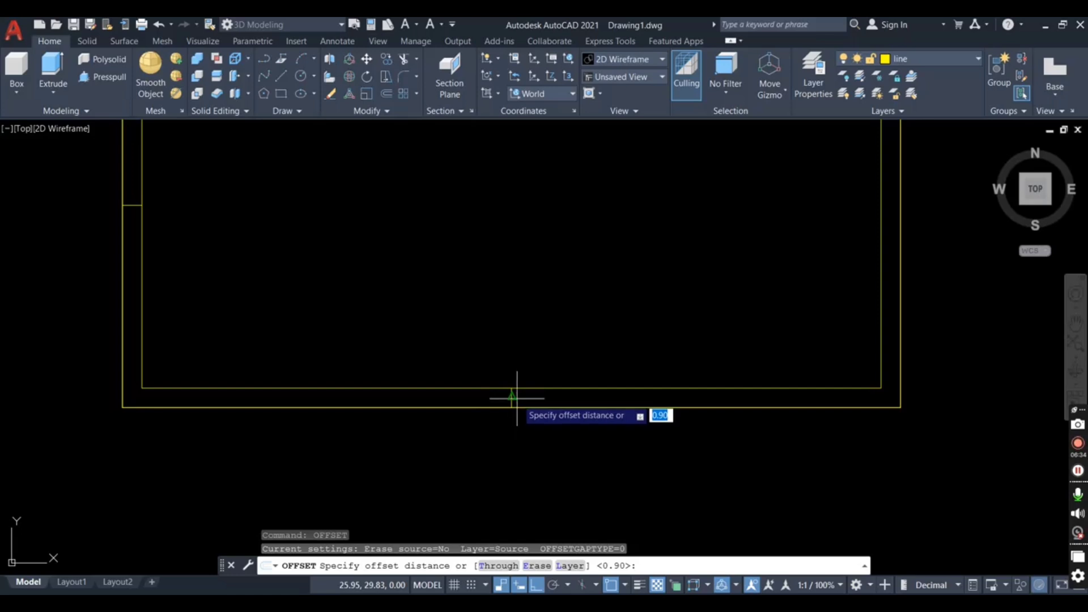
click(515, 398)
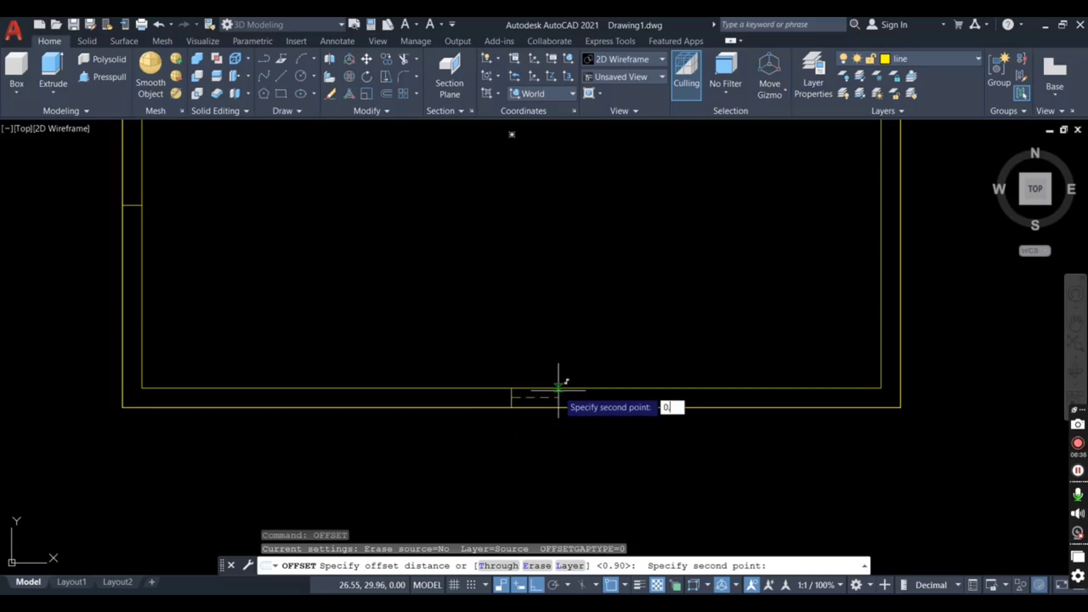
text(0.45)
key(Return)
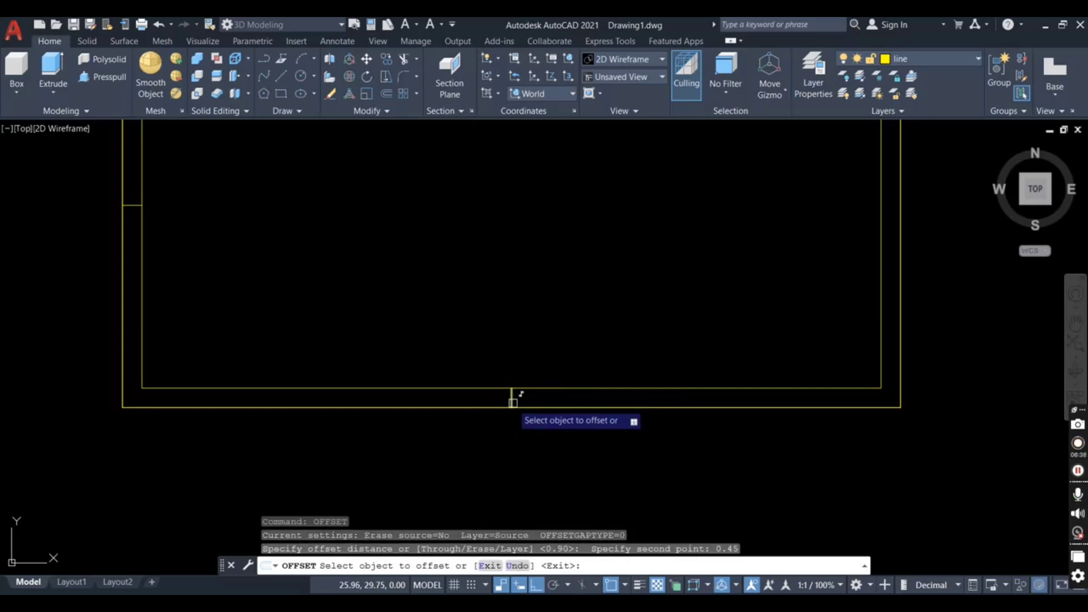
click(531, 398)
click(516, 395)
click(511, 395)
click(465, 395)
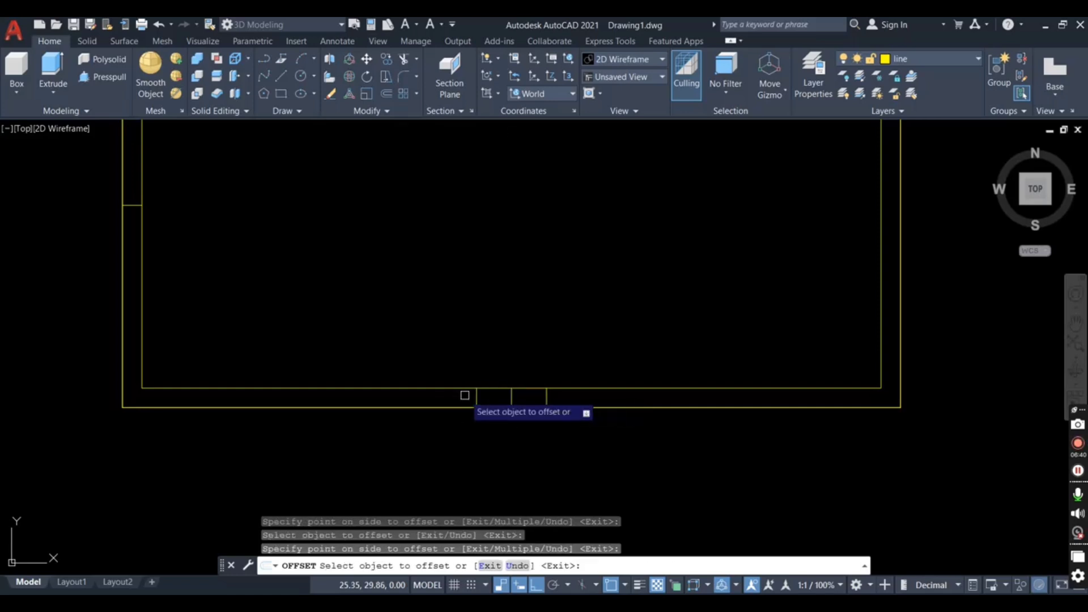
text(0.45)
key(Return)
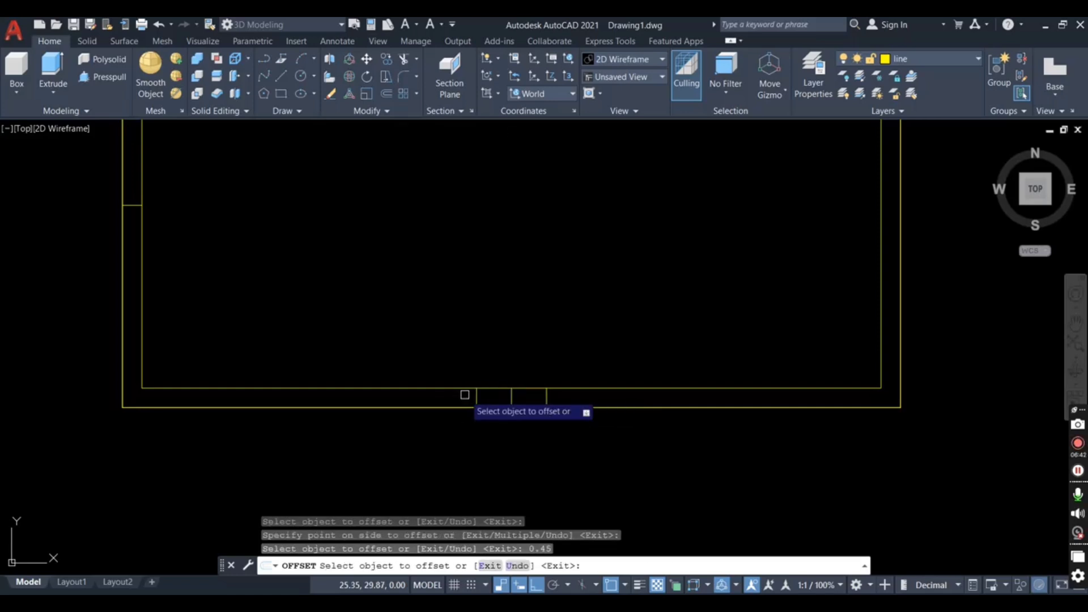
key(Escape)
- Delete the original middle line across the bottom wall, leaving the two offset lines
scroll(559, 291, down, 4)
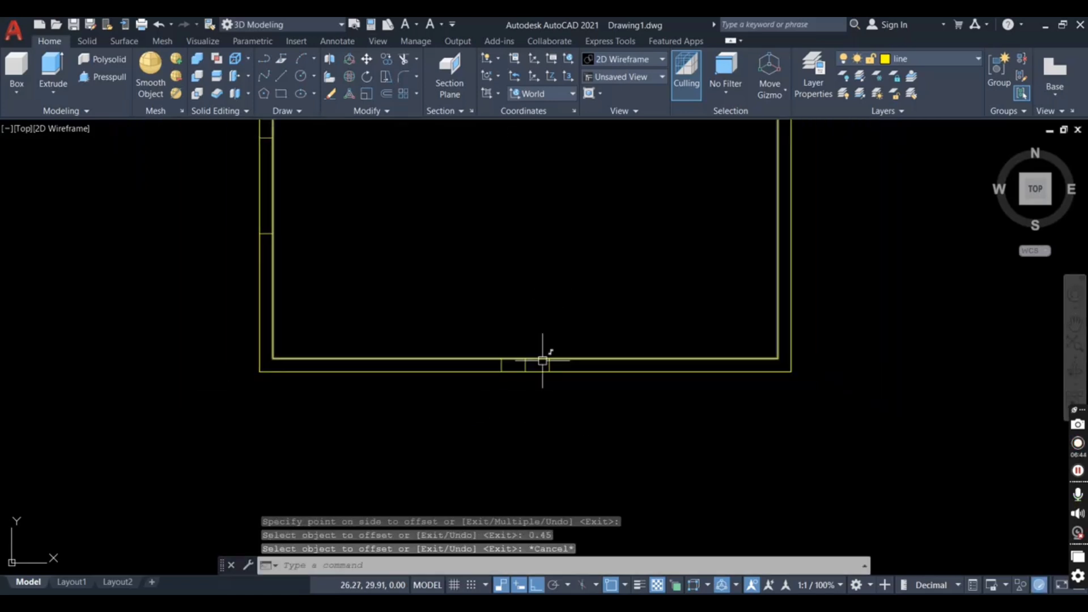
scroll(530, 367, up, 2)
click(515, 365)
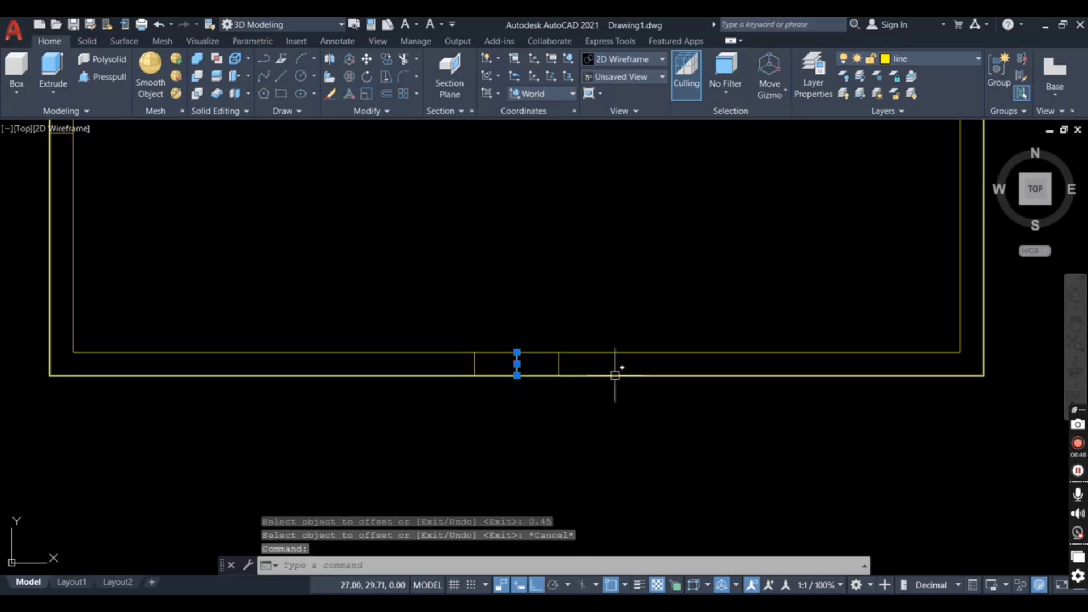
key(Delete)
scroll(612, 379, down, 2)
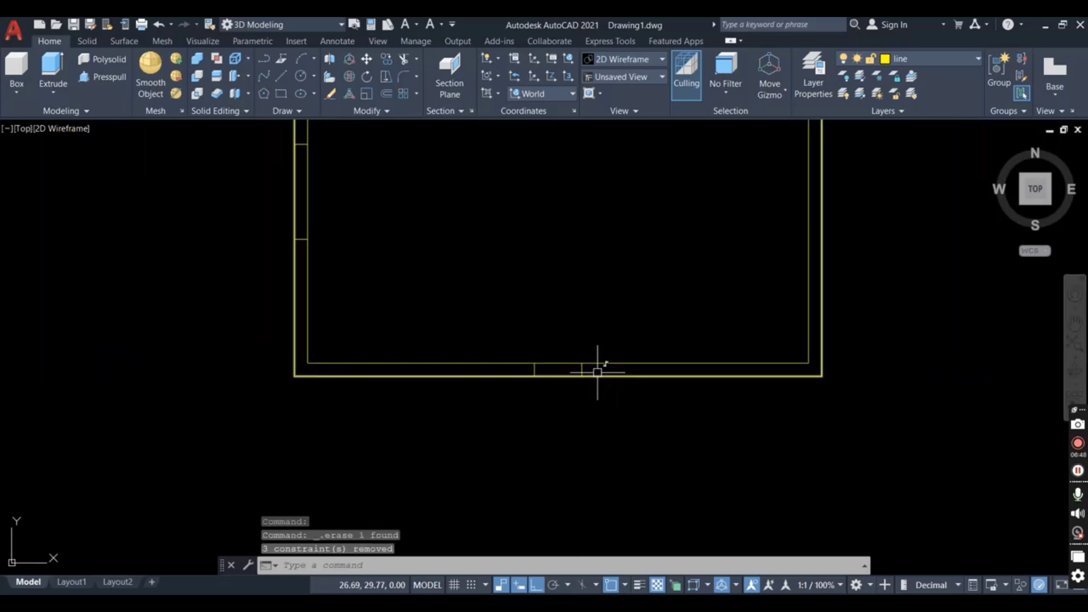
scroll(578, 287, down, 2)
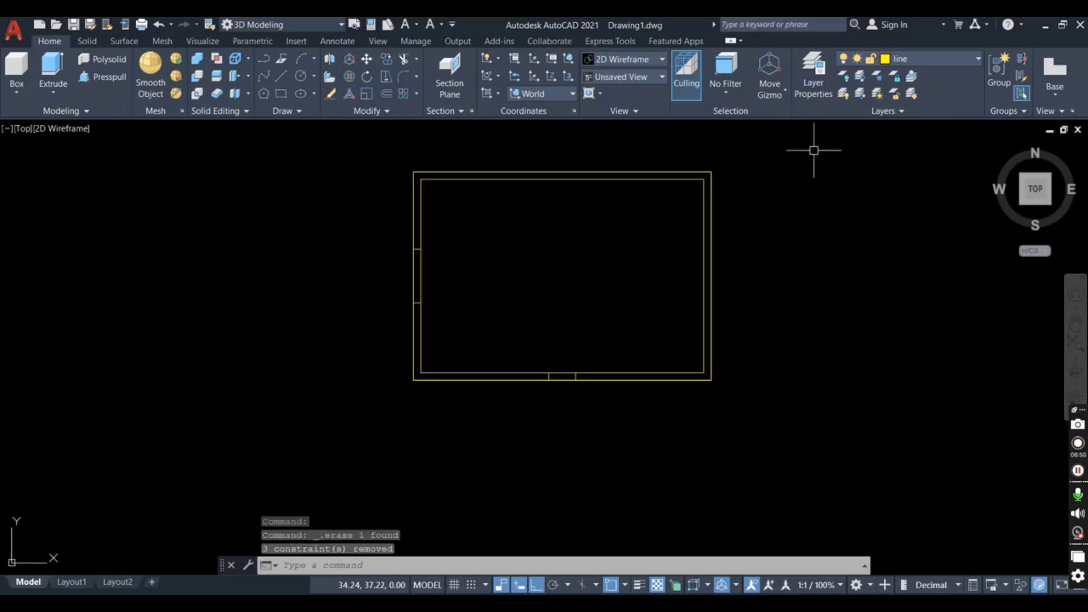
- Orbit the room plan from the top view into an angled 3D view showing the front and side walls
scroll(810, 151, up, 2)
scroll(414, 274, down, 1)
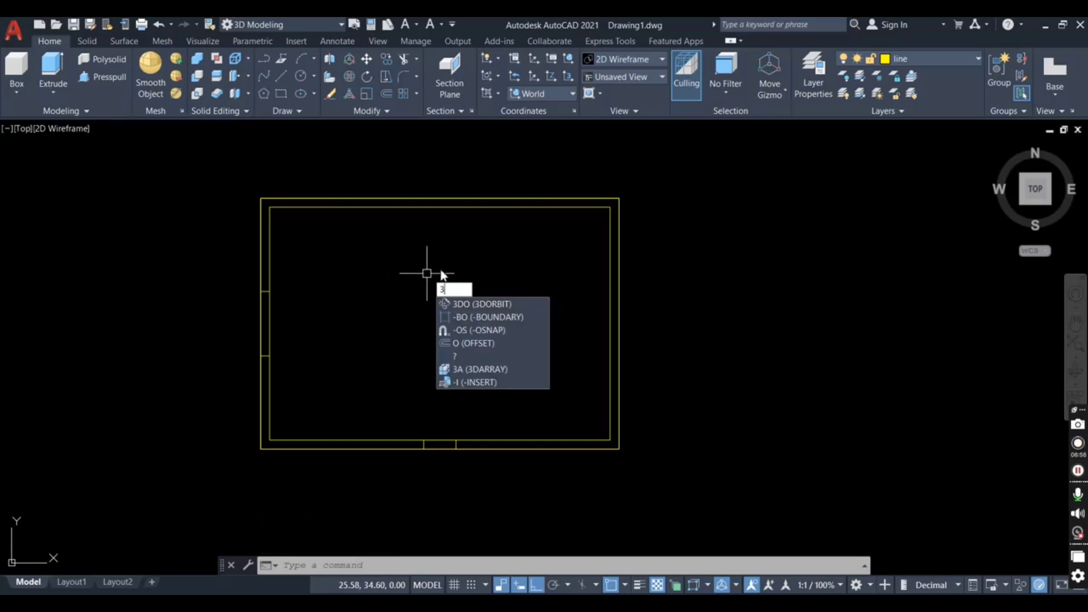
text(orbit)
key(Return)
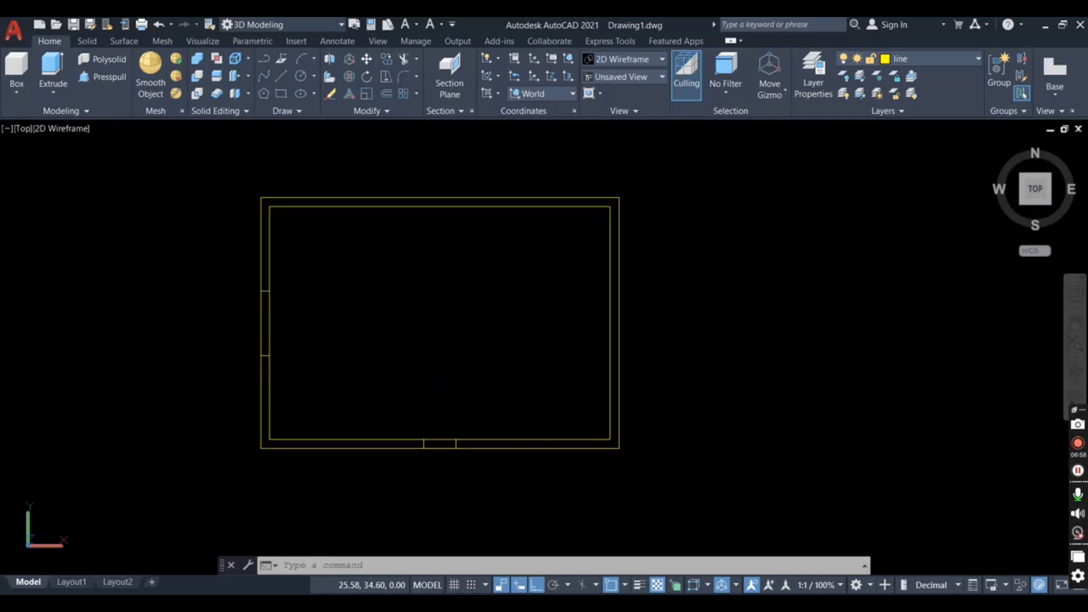
drag(466, 323, 511, 253)
scroll(766, 265, down, 1)
drag(513, 296, 517, 283)
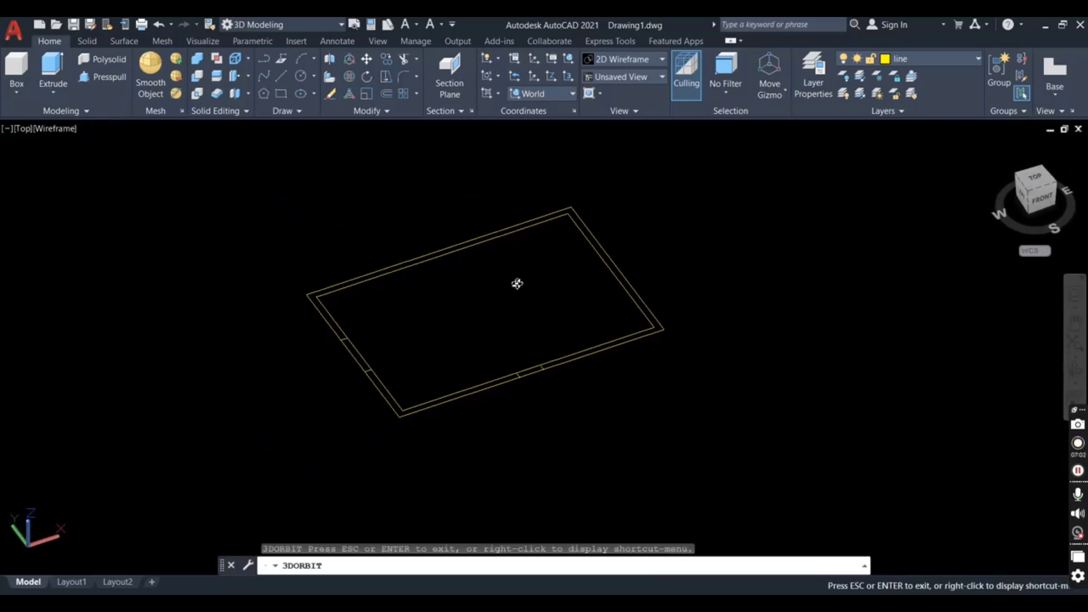
key(Escape)
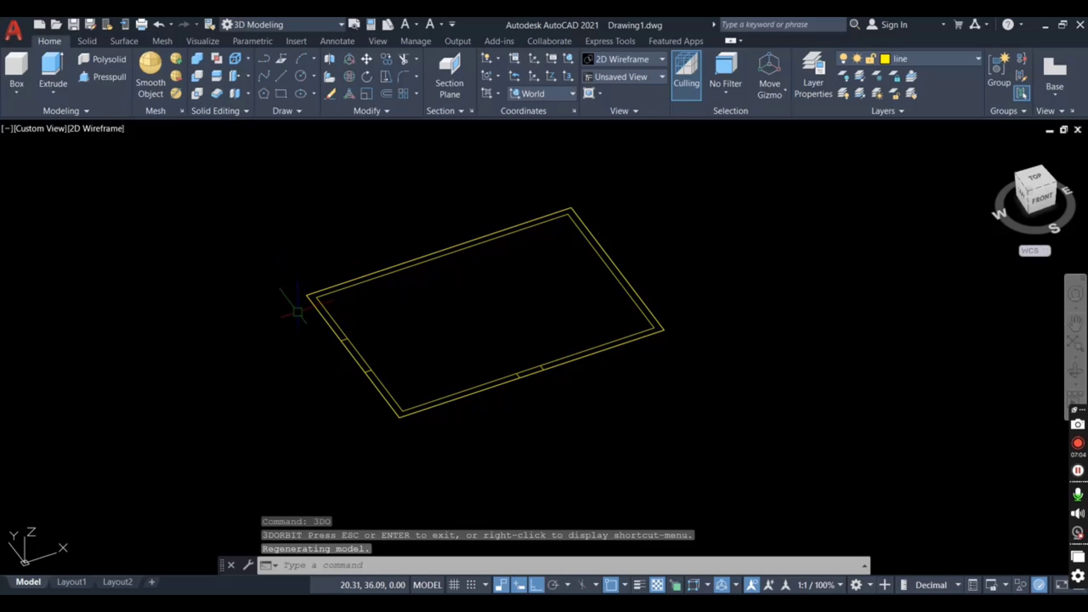
scroll(297, 312, up, 2)
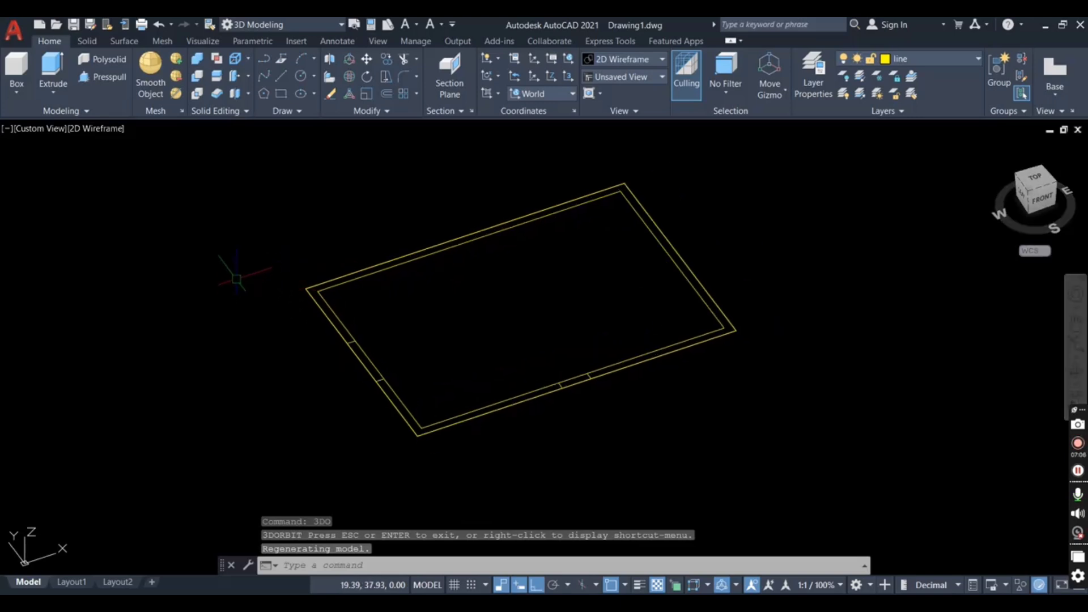
- Presspull the longer wall band, running around the back of the room between the two openings, to a height of 3 units
text(pl)
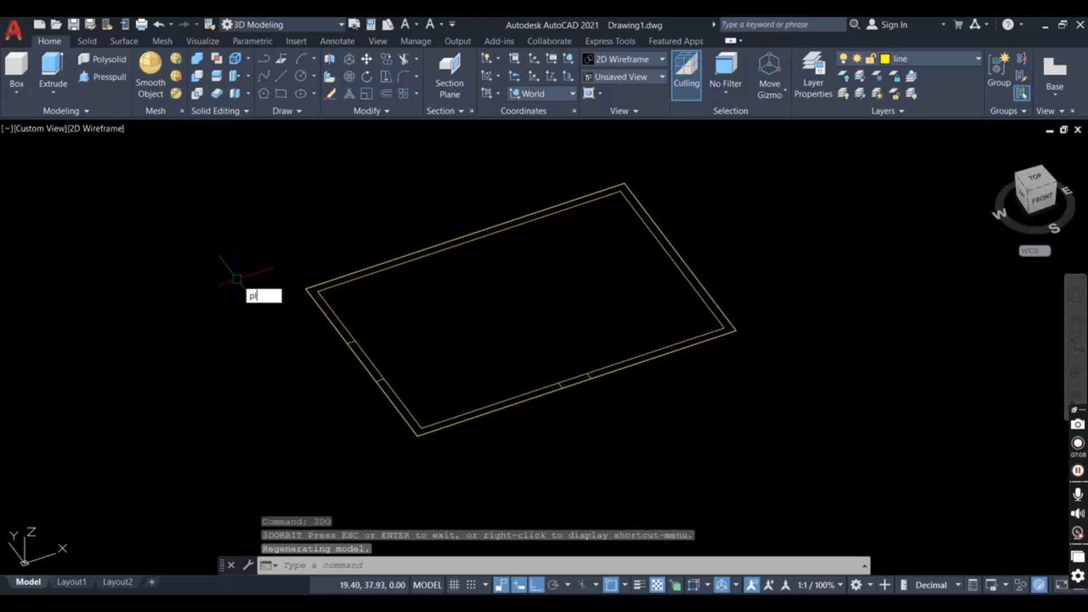
key(Escape)
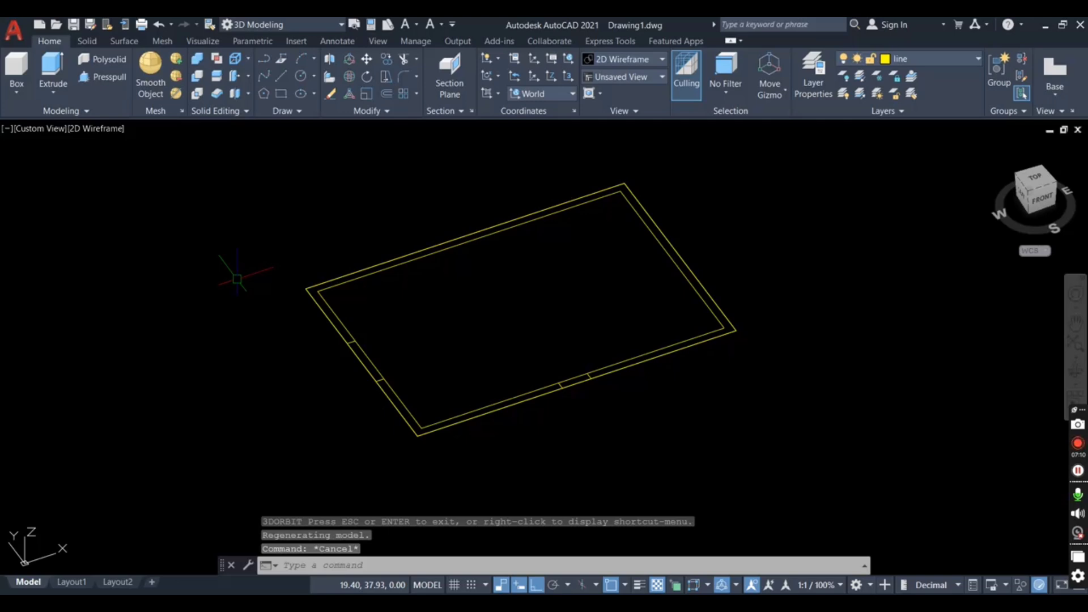
click(108, 79)
scroll(373, 262, up, 3)
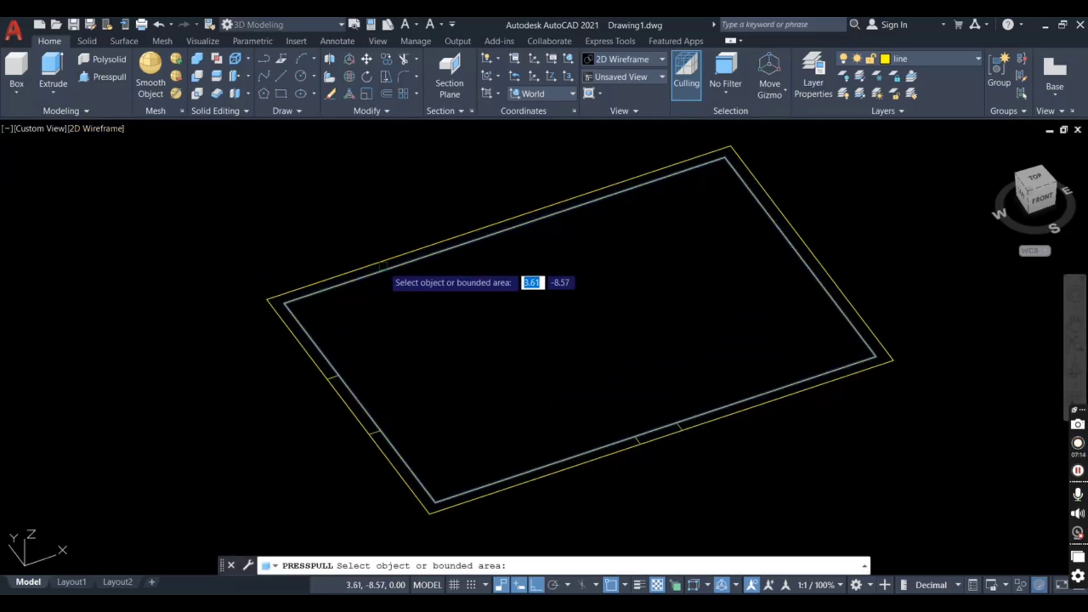
scroll(383, 265, up, 2)
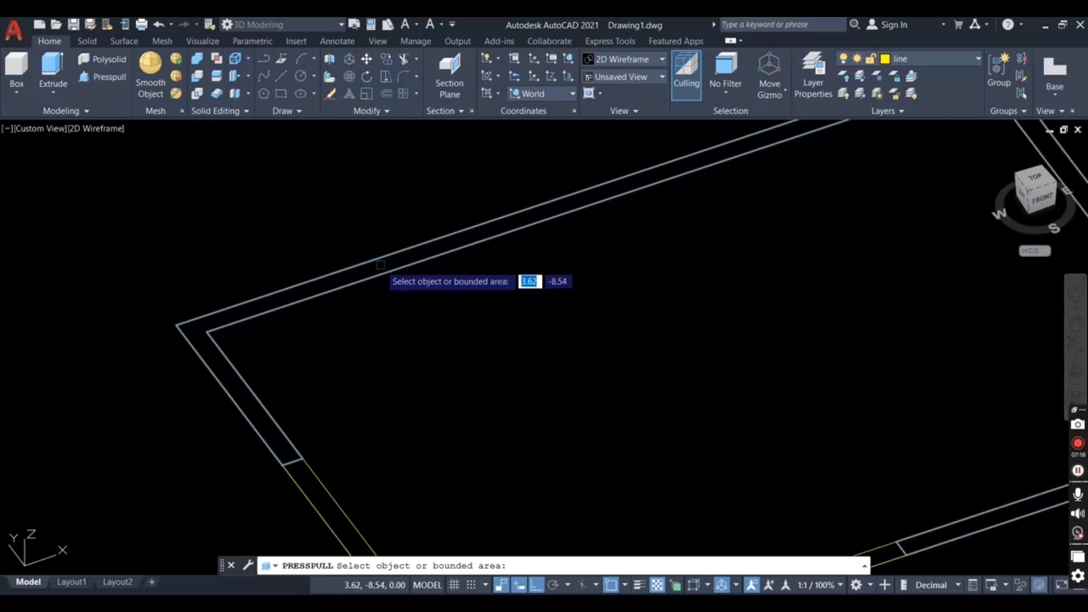
click(383, 265)
scroll(726, 378, down, 5)
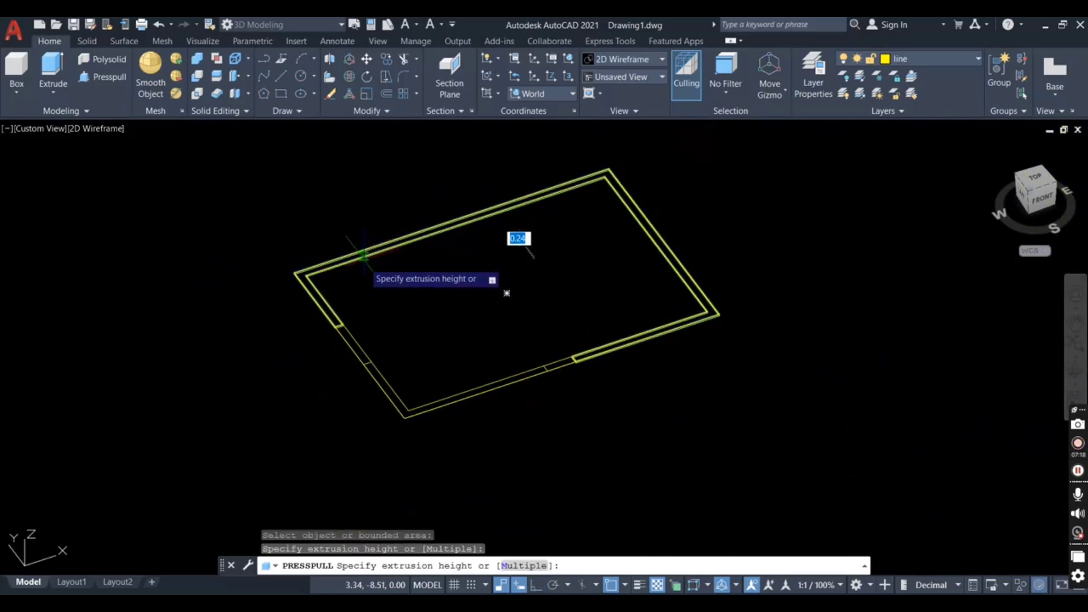
scroll(457, 281, down, 2)
scroll(442, 279, down, 4)
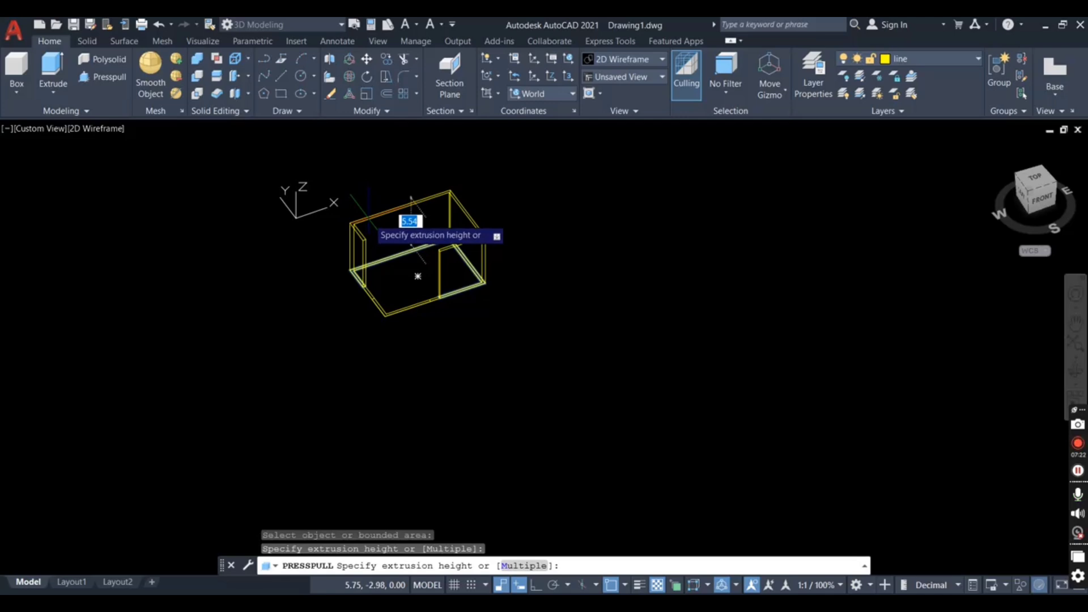
text(3)
key(Return)
- Presspull the remaining L-shaped wall band at the front corner to a height of 3 units
scroll(402, 321, up, 3)
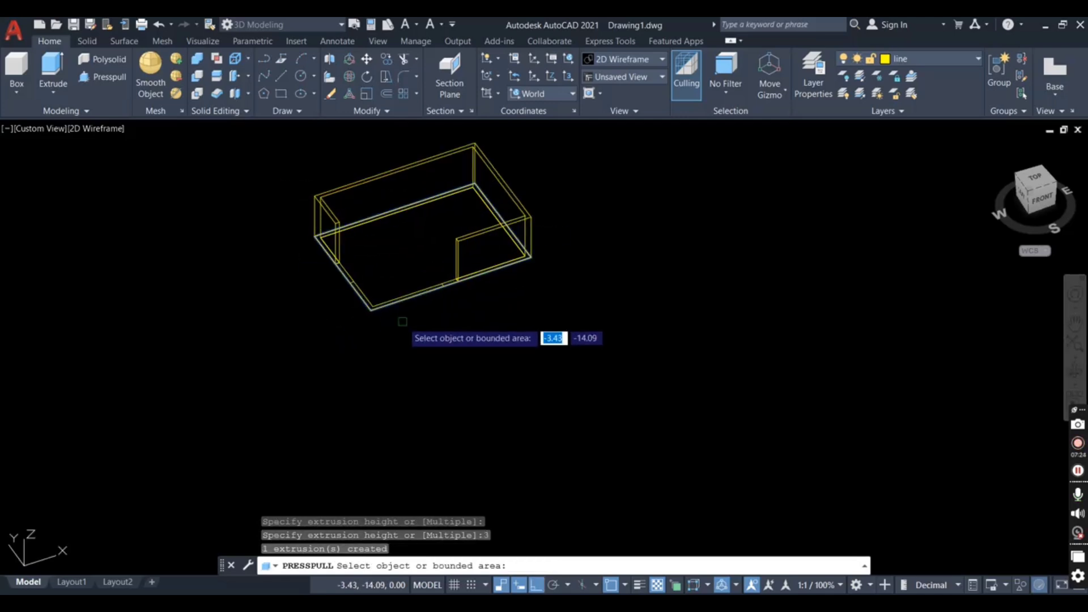
scroll(402, 321, up, 5)
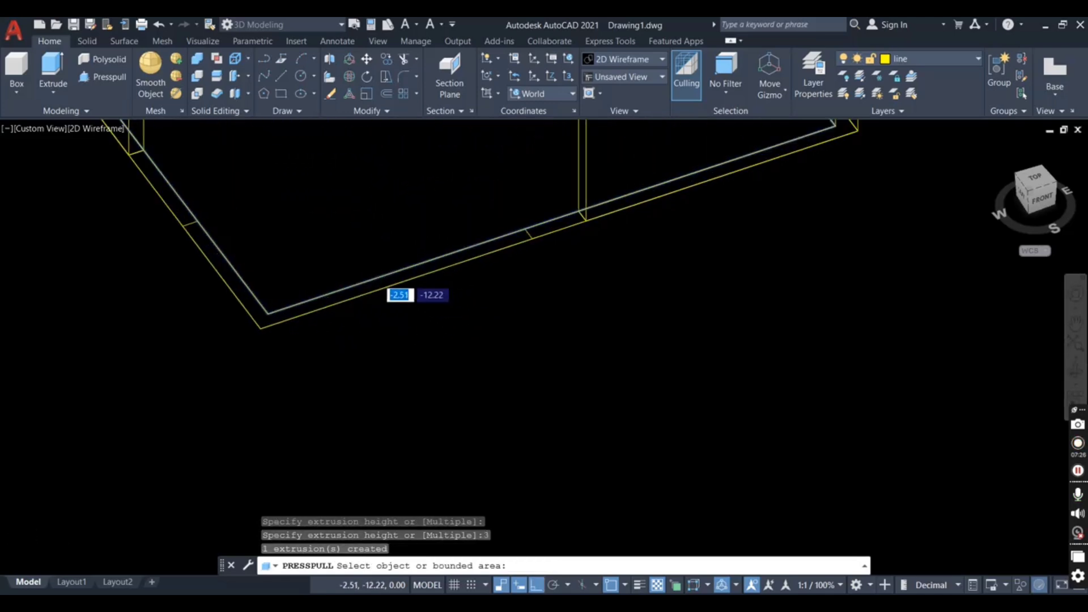
scroll(380, 282, up, 1)
click(383, 278)
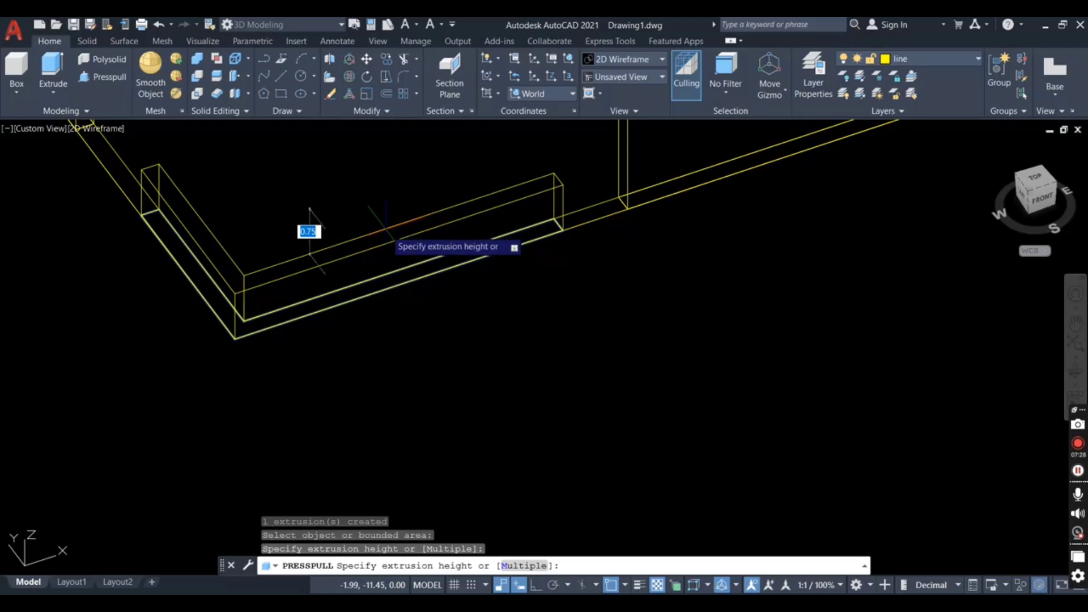
text(3)
key(Return)
- Presspull the small area in the side wall's opening to a height of 0.8 units as a window sill
scroll(510, 464, down, 4)
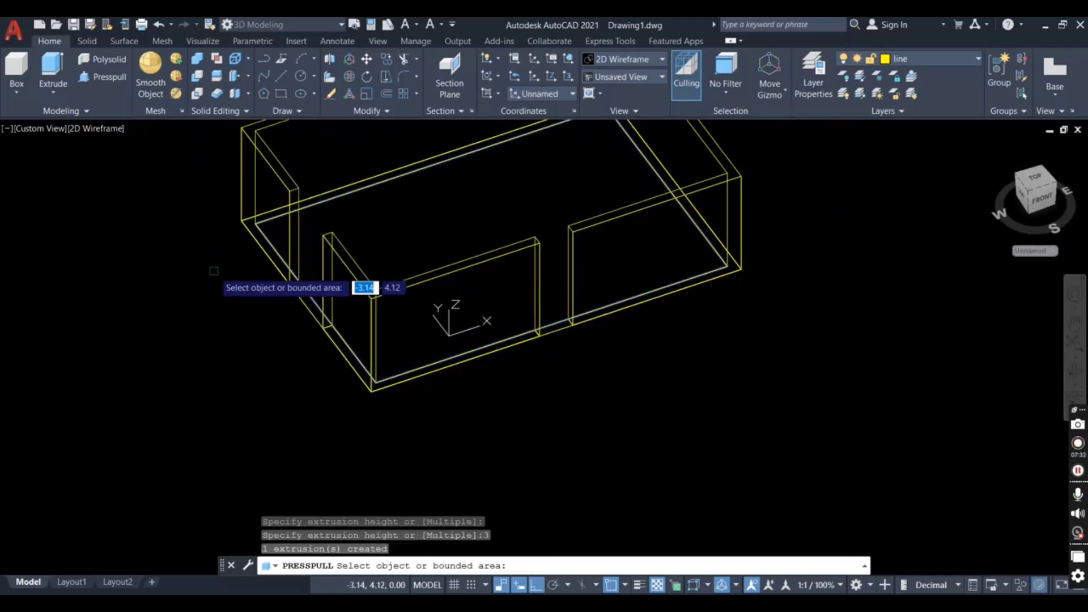
scroll(306, 294, up, 5)
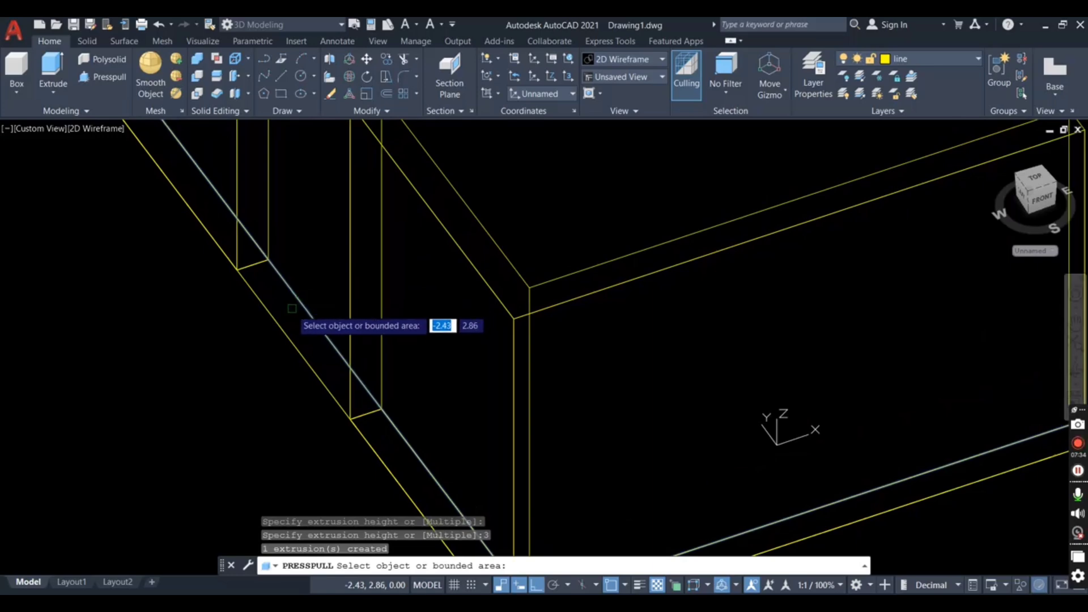
click(292, 306)
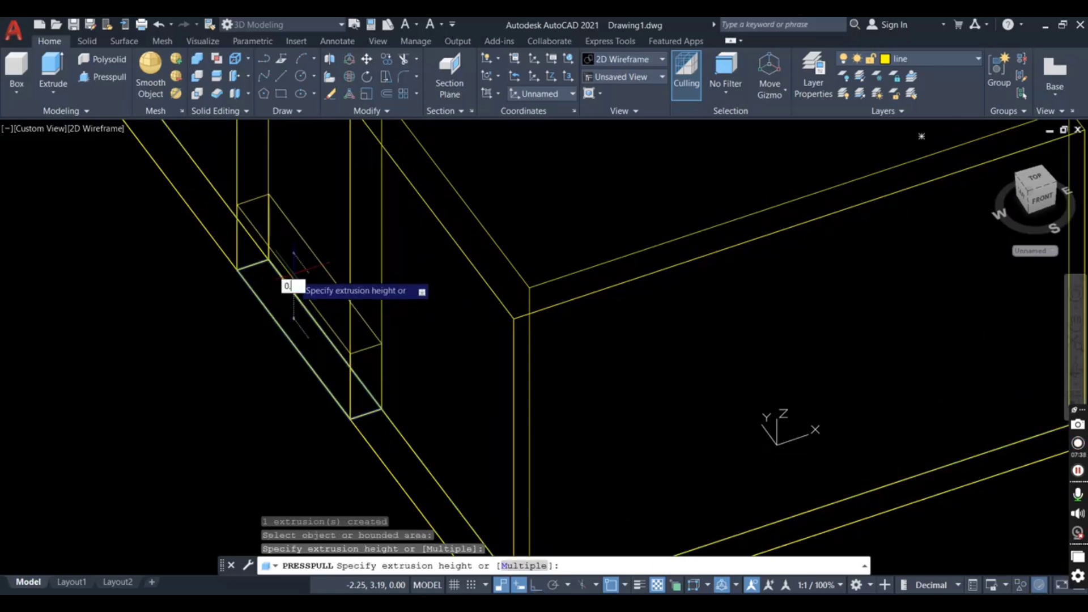
key(Return)
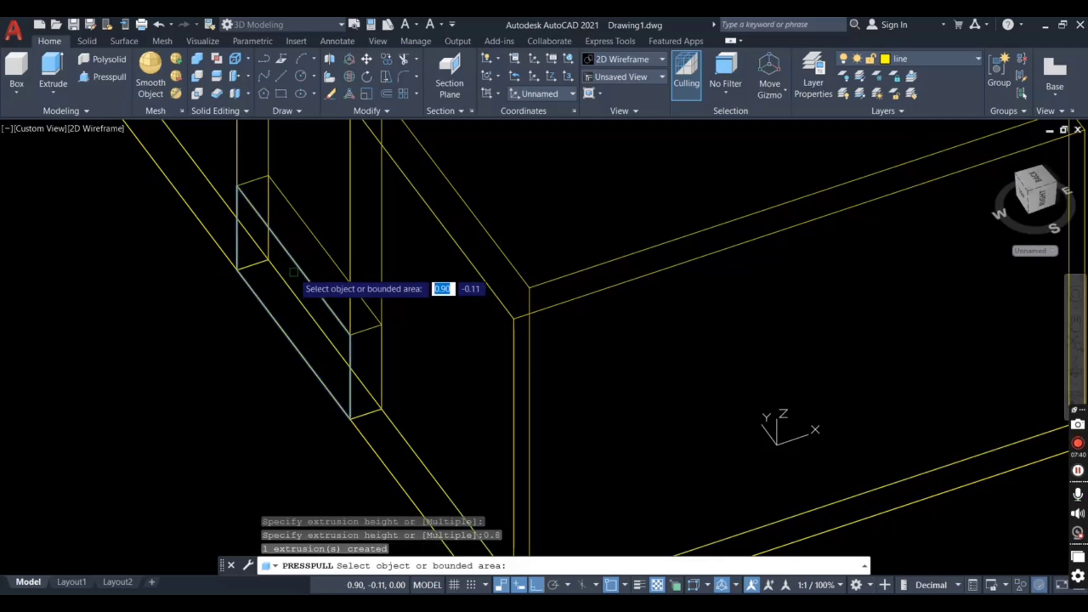
key(Return)
- Change the viewport's visual style to Shades of Gray
scroll(289, 346, down, 2)
scroll(295, 340, down, 5)
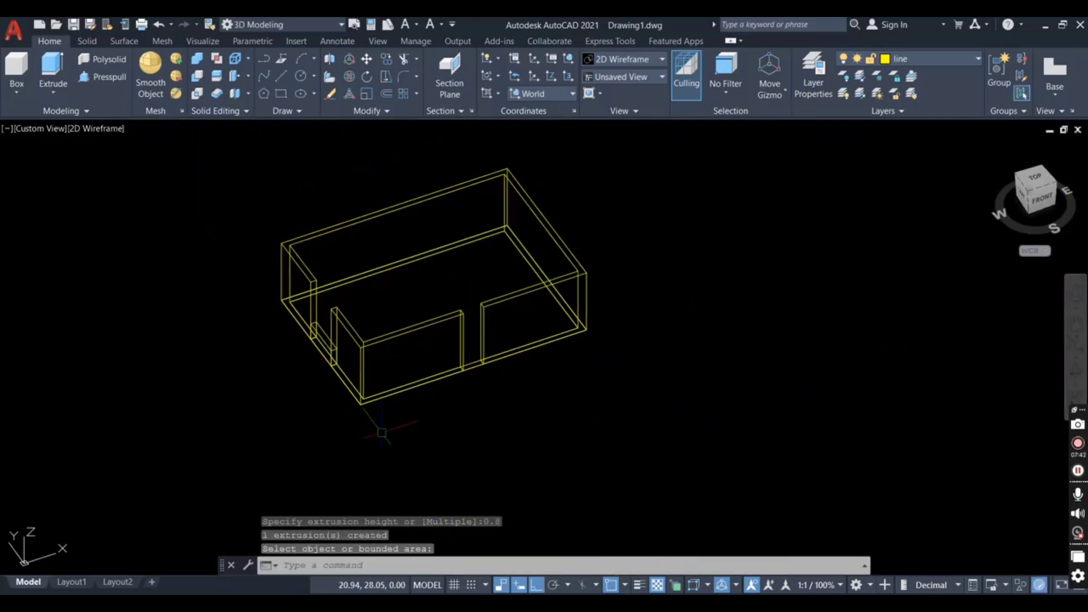
scroll(317, 244, up, 1)
scroll(340, 221, down, 1)
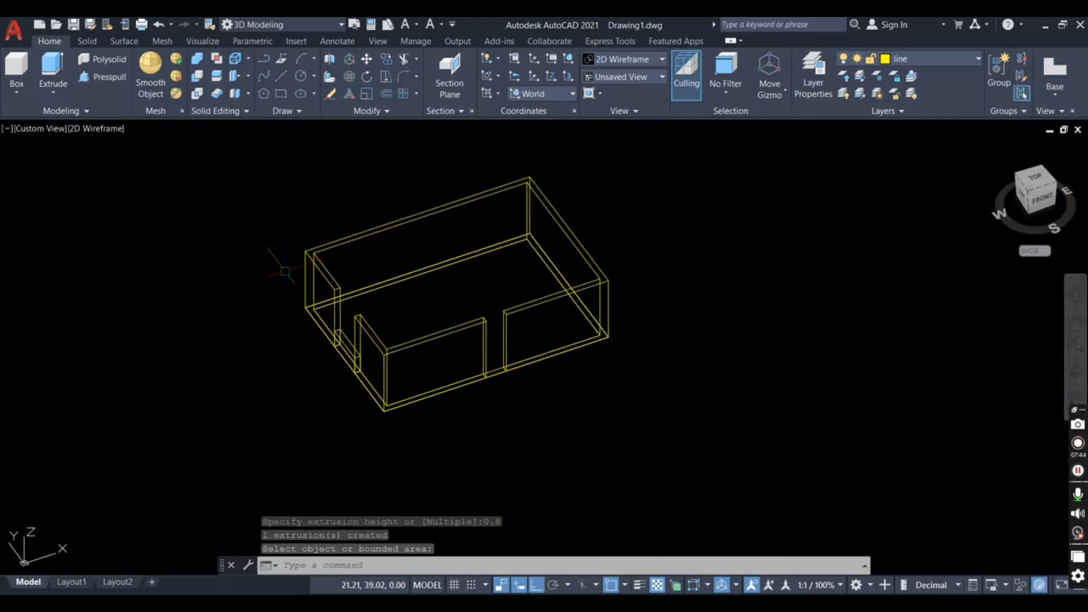
scroll(279, 255, up, 1)
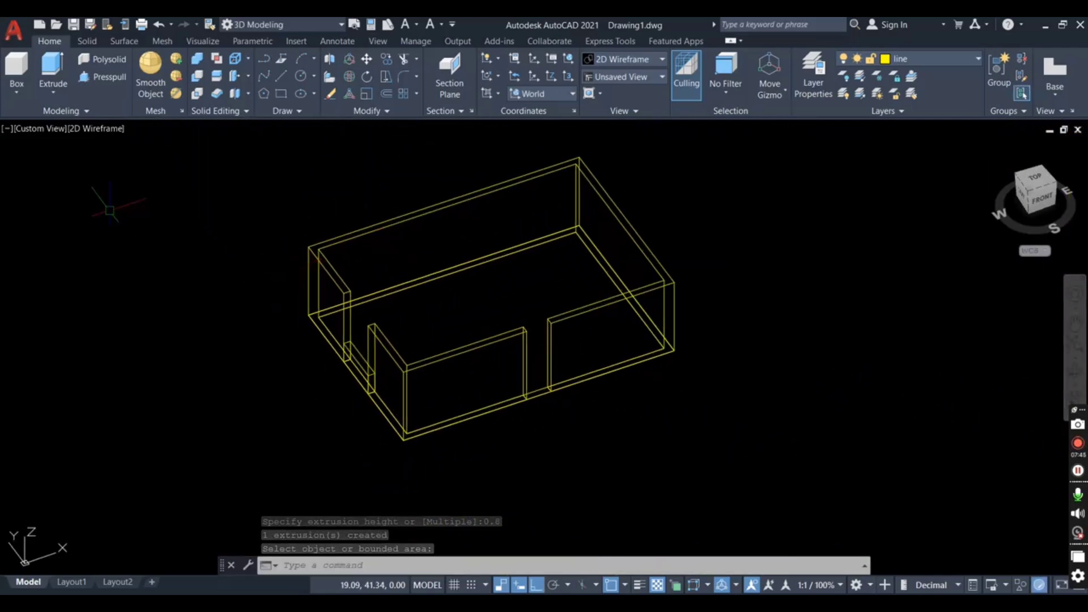
click(84, 129)
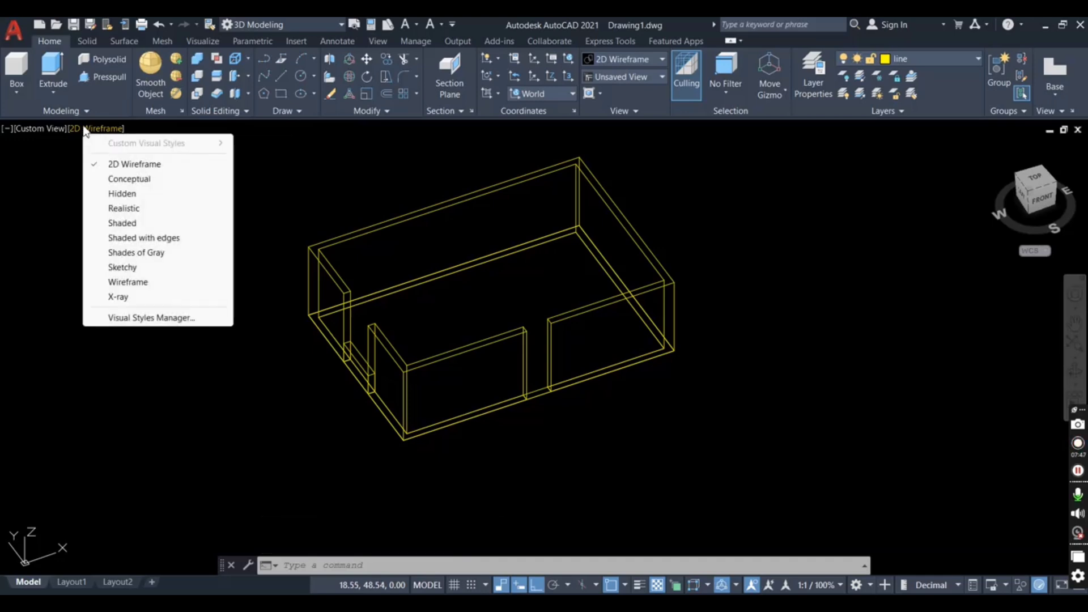
click(122, 253)
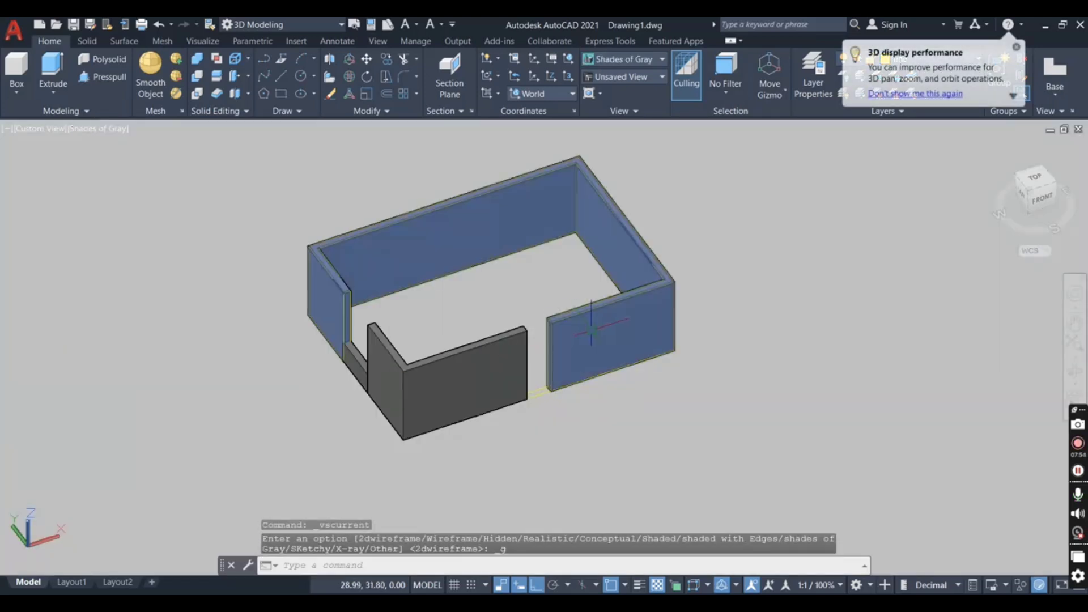
key(Escape)
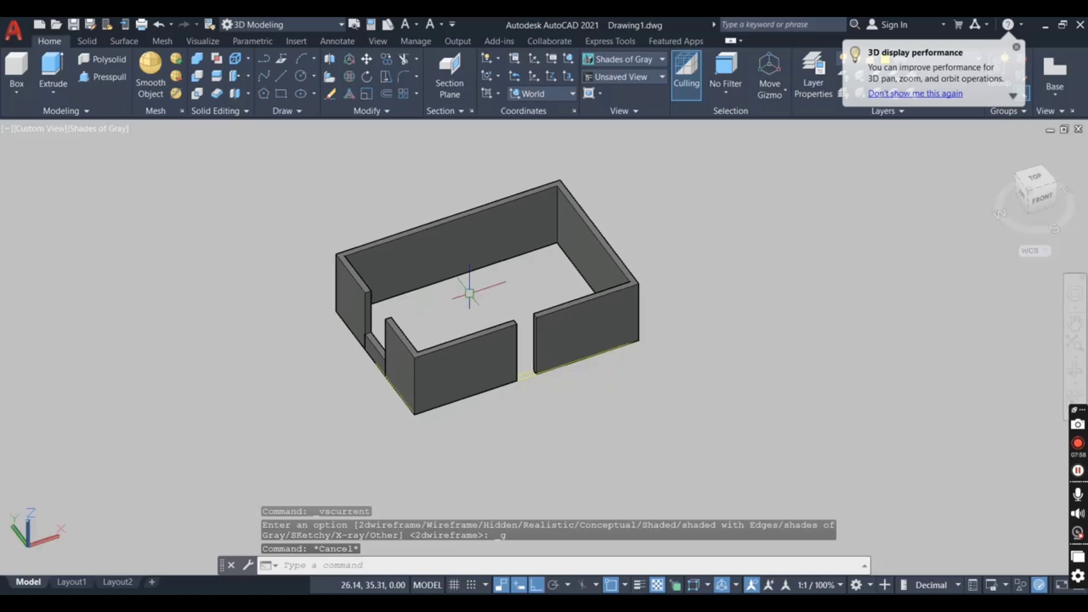
scroll(255, 322, up, 2)
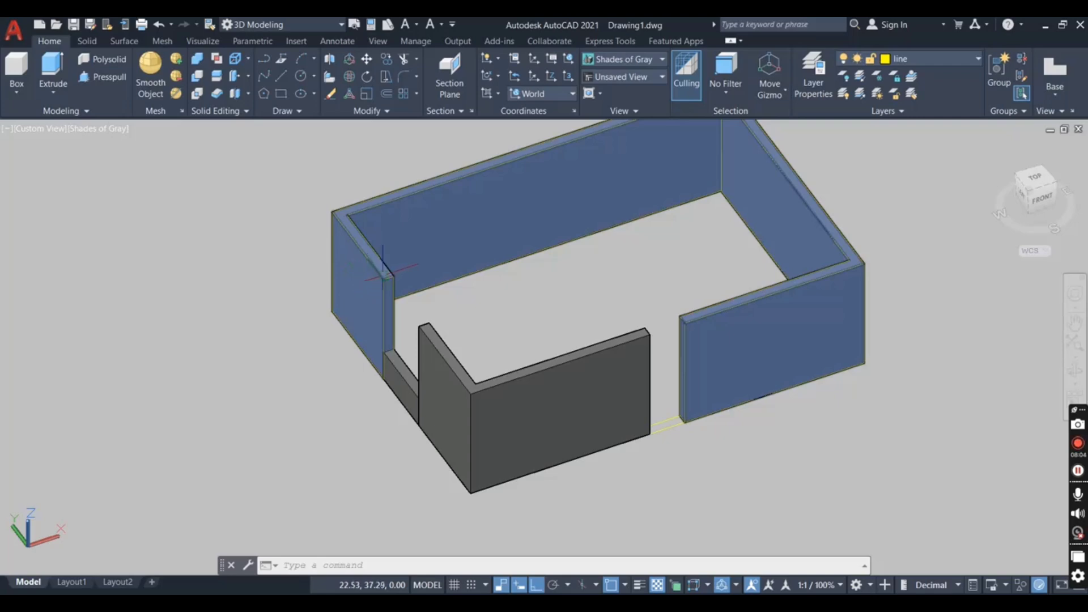
key(Escape)
key(Escape)
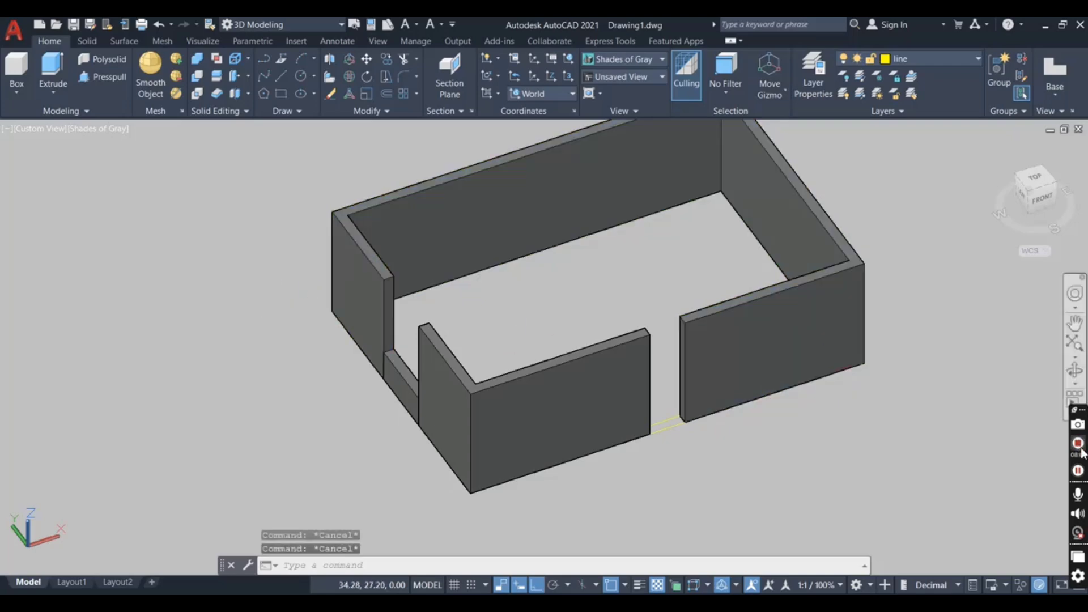
key(ctrl+z)
key(ctrl+z)
key(ctrl+z)
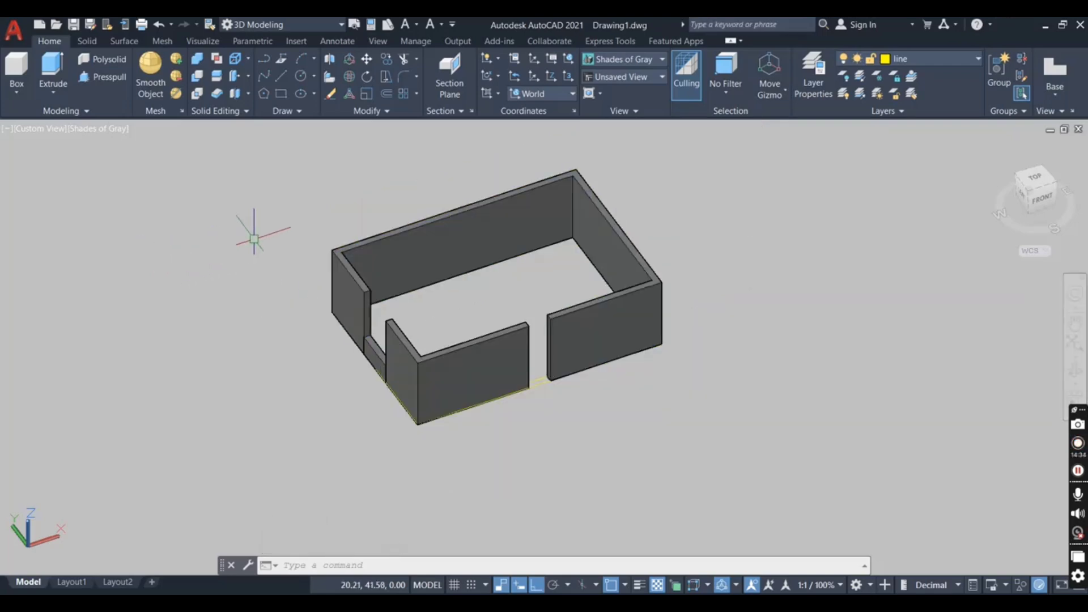
- Extract the top edge of the wall end beside the window opening with Extract Edges
scroll(429, 251, up, 3)
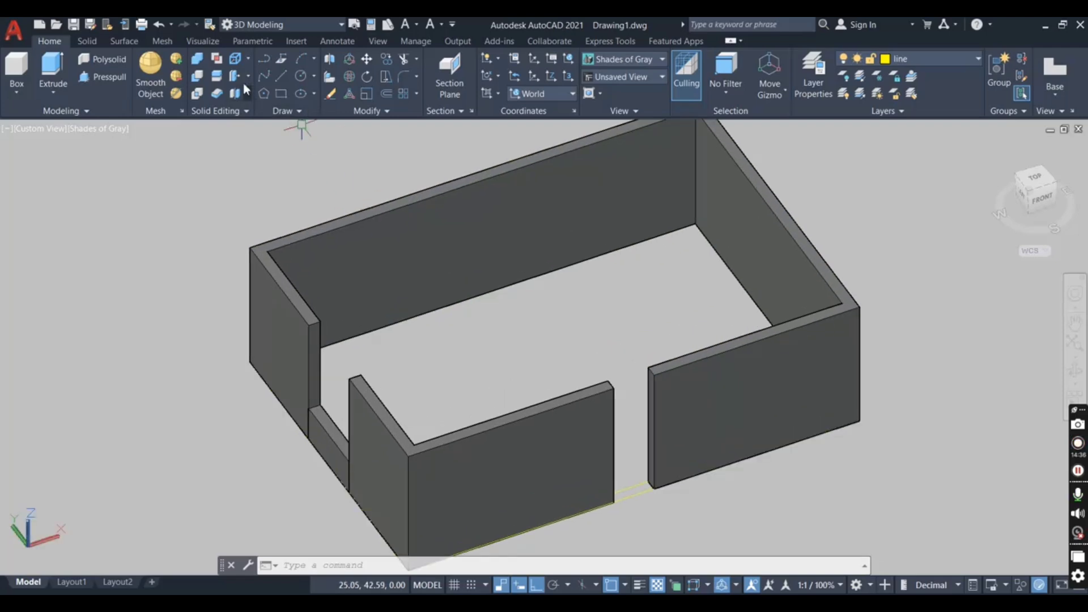
click(249, 59)
click(270, 82)
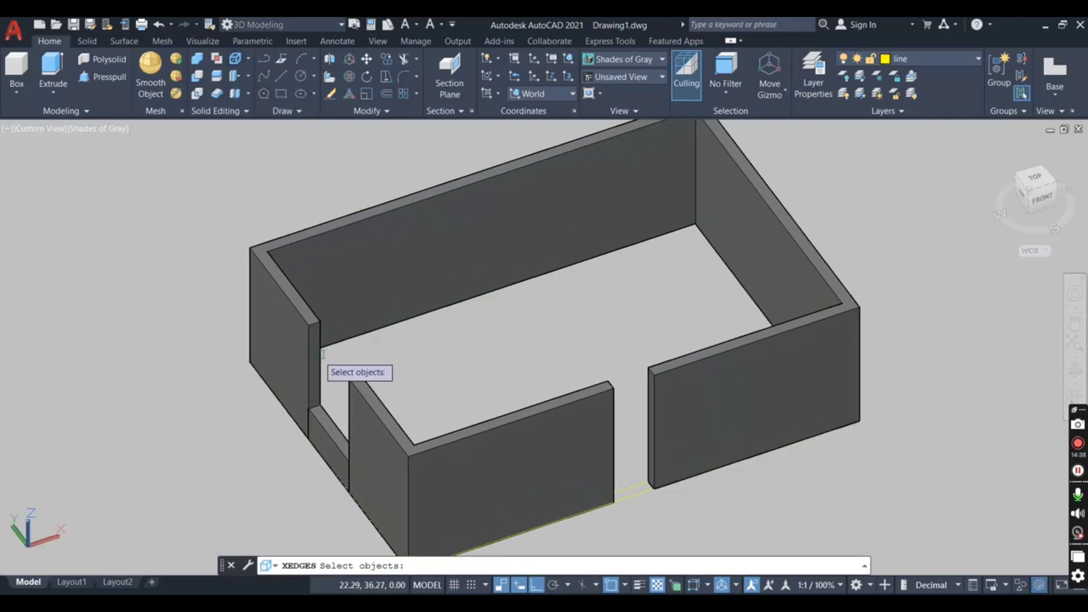
scroll(318, 334, up, 1)
click(313, 312)
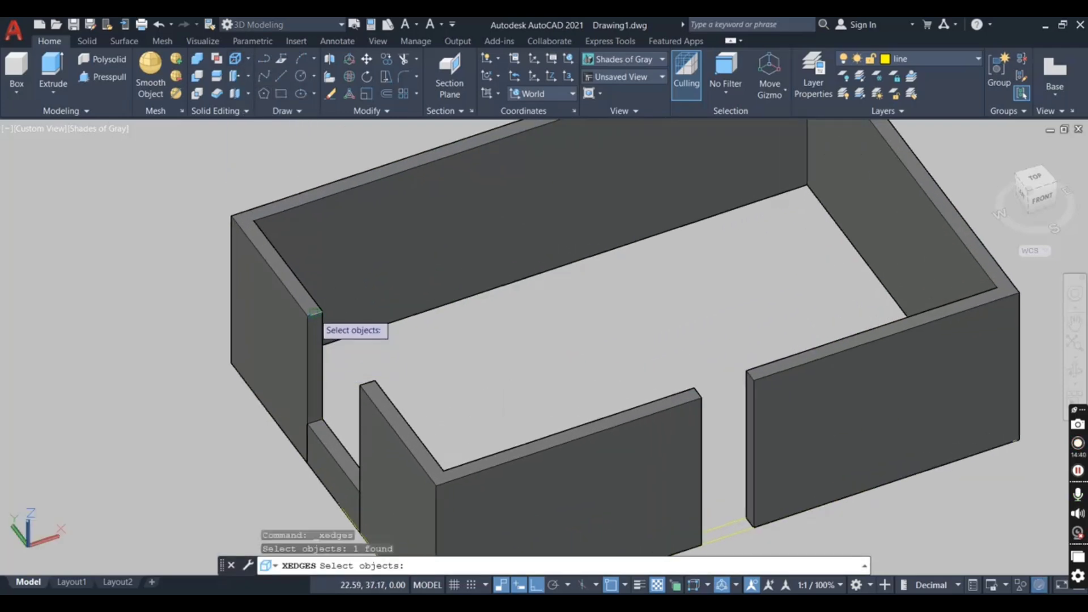
key(Return)
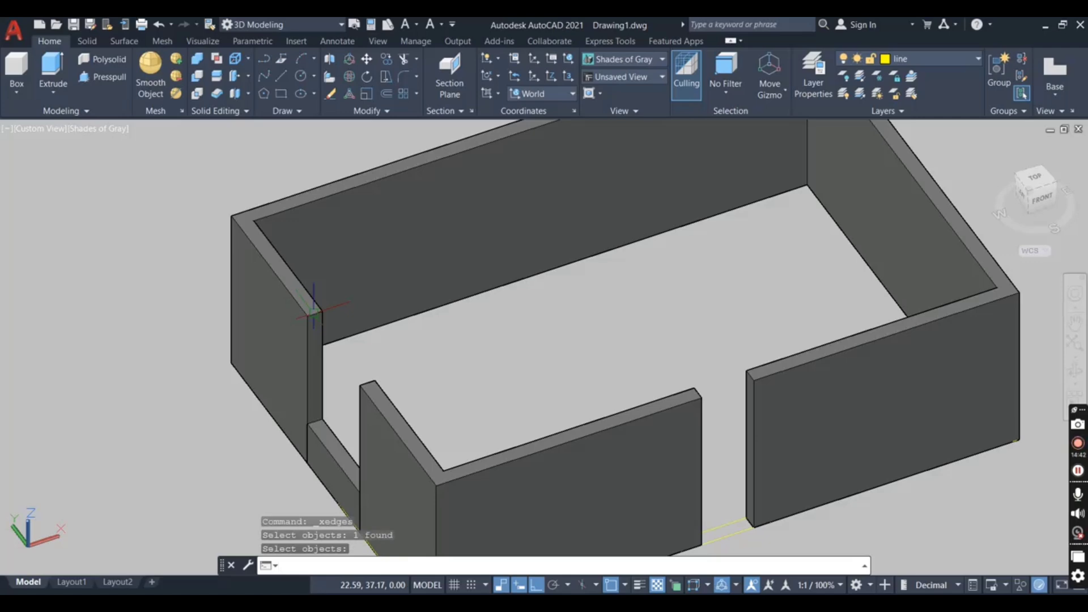
- Move the extracted edge line 0.5 units straight down the wall end
click(314, 311)
click(315, 313)
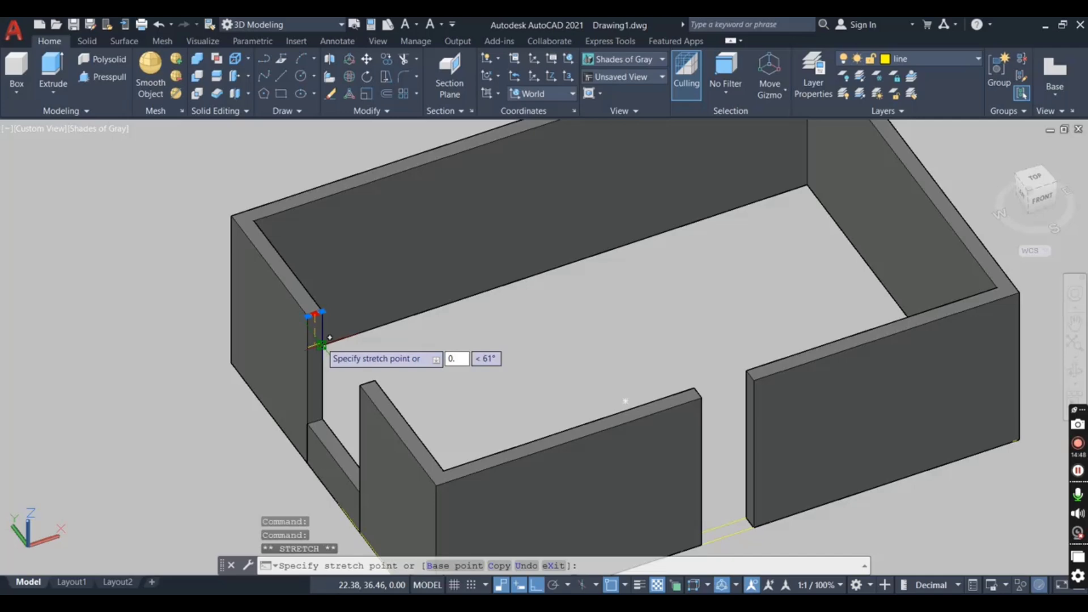
key(Return)
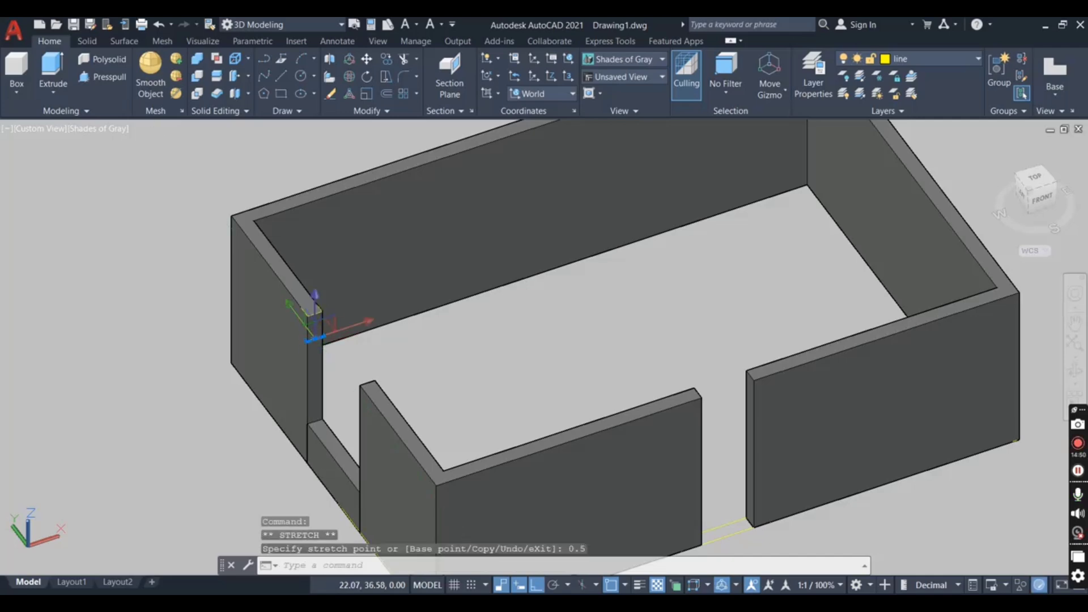
key(Escape)
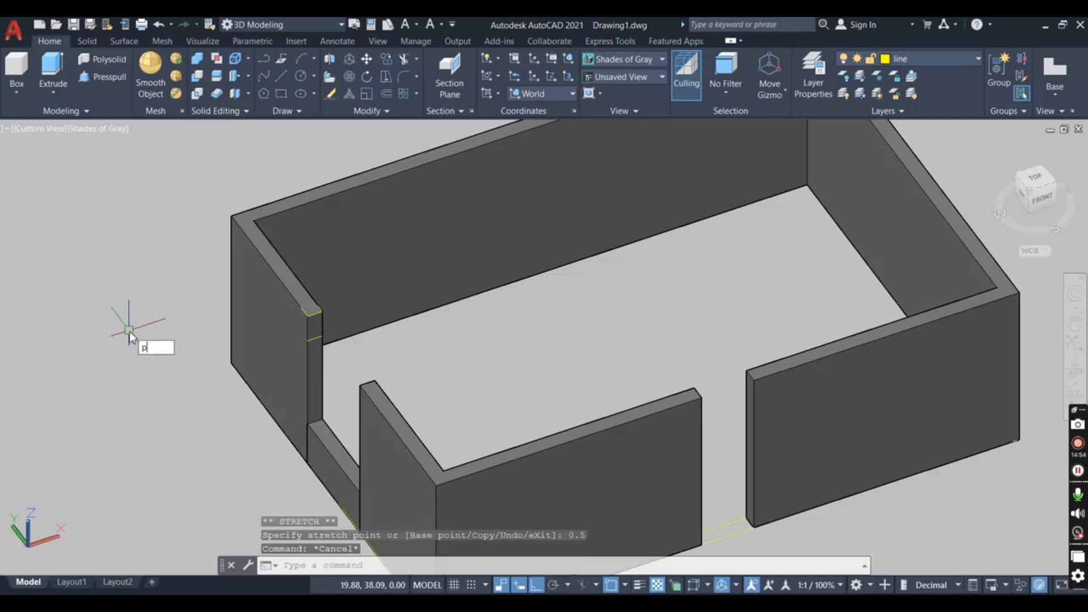
- Presspull the bounded area at the top of the wall end across the window opening to the opposite wall end, forming the lintel
text(ess)
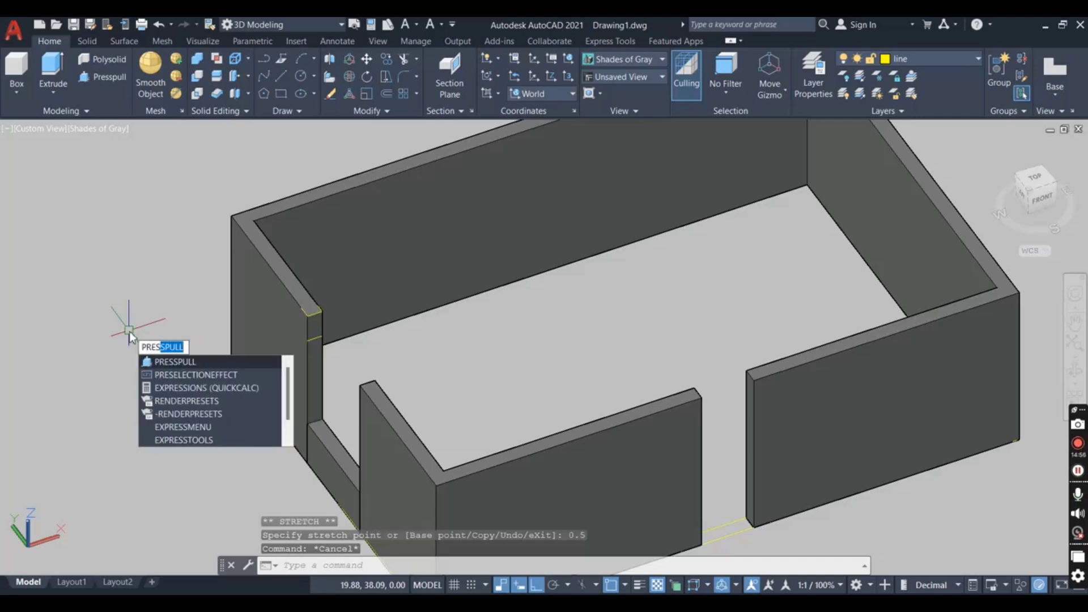
key(Return)
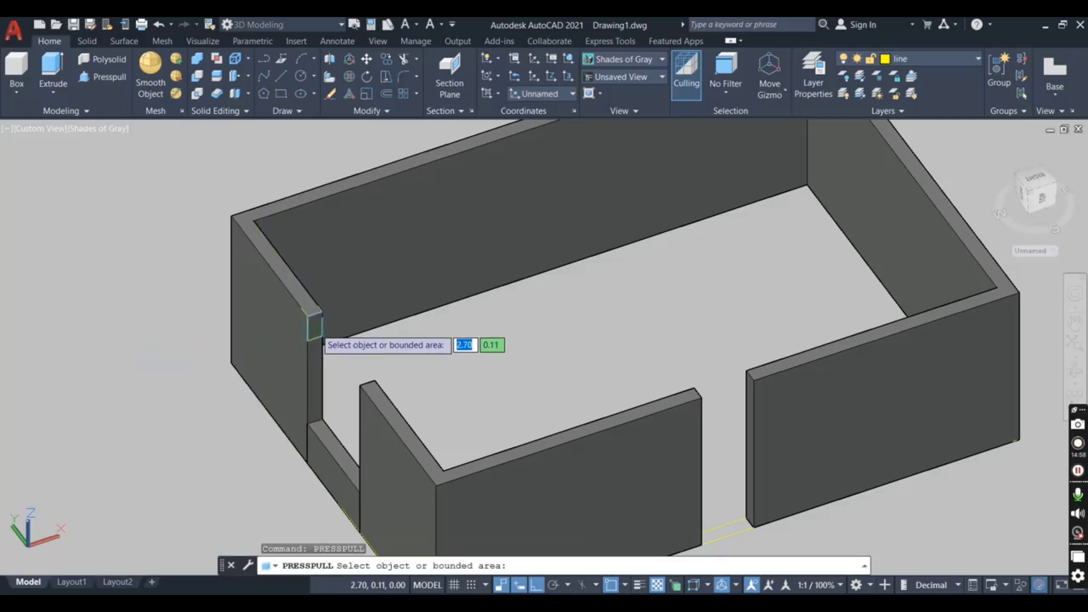
click(310, 331)
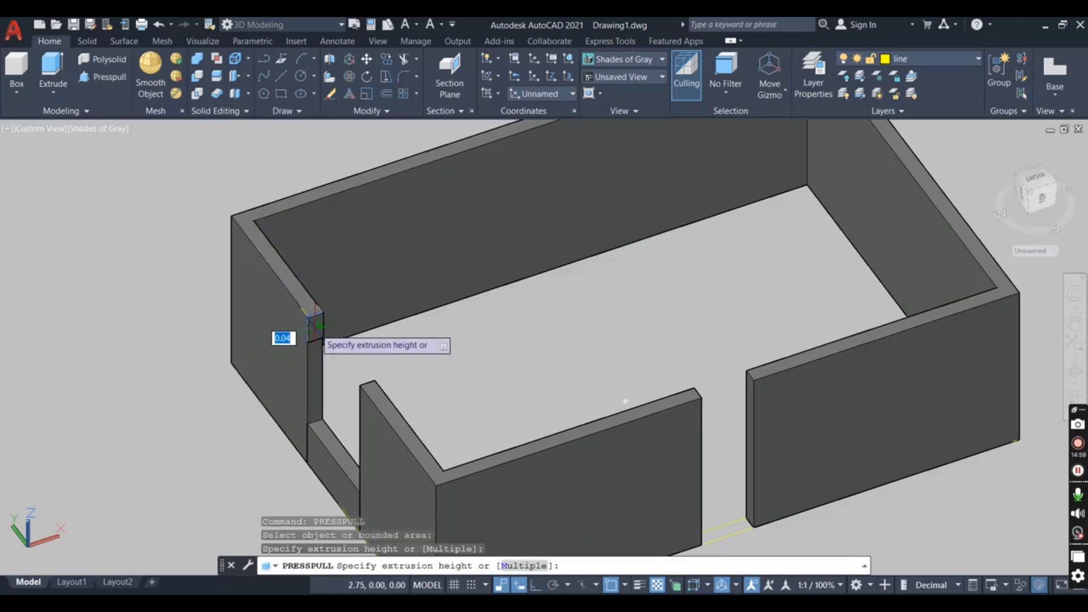
click(360, 387)
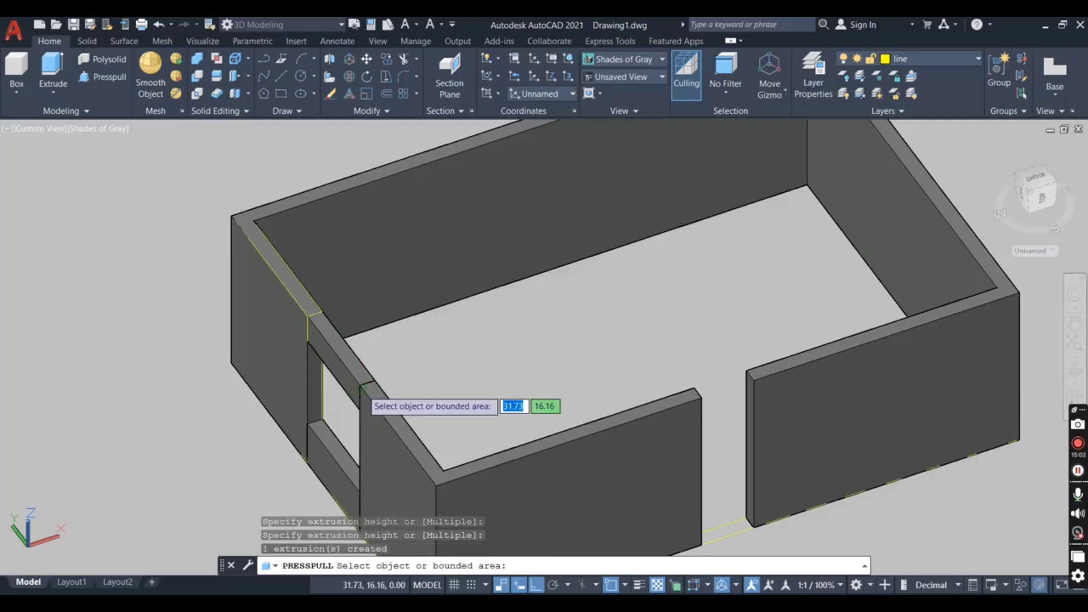
key(Return)
scroll(362, 387, down, 4)
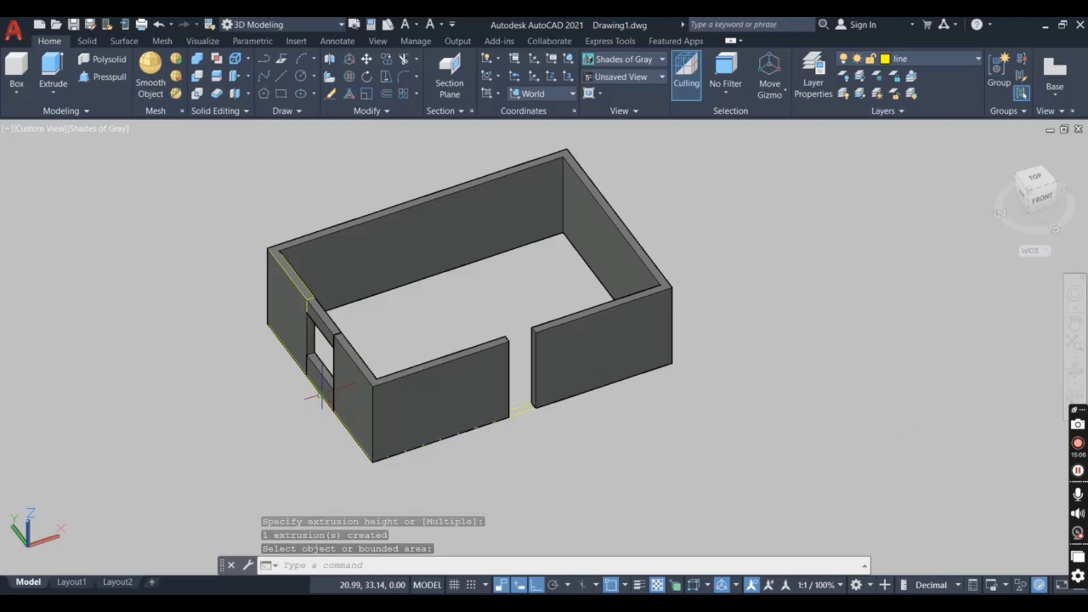
key(Escape)
- Orbit the 3D view around the room to examine the window opening in the side wall and the front door opening
text(3D)
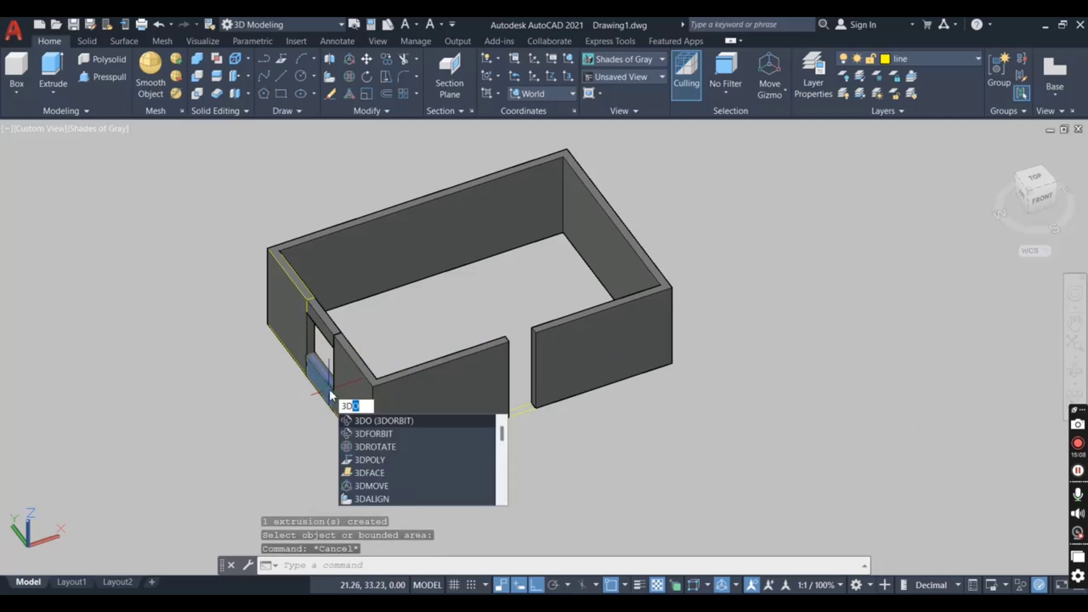
text(O)
key(Return)
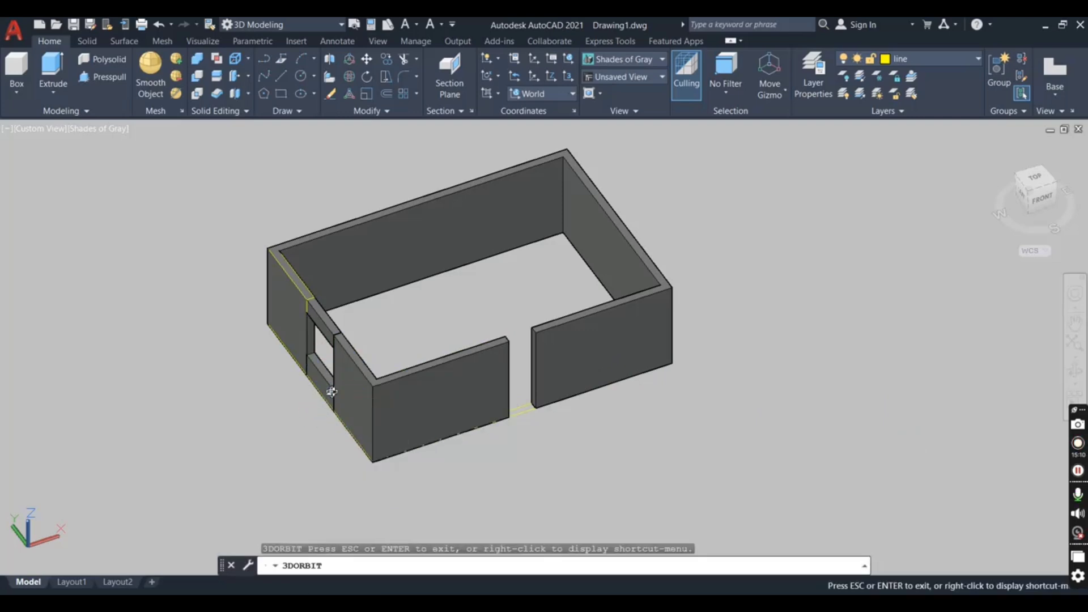
drag(277, 438, 337, 404)
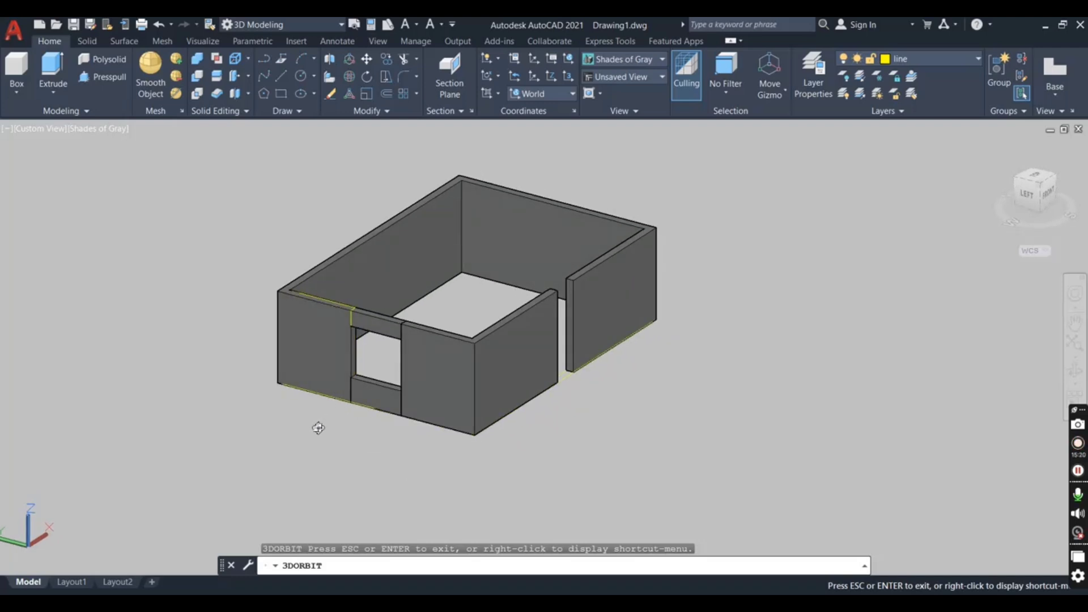
drag(677, 401, 633, 419)
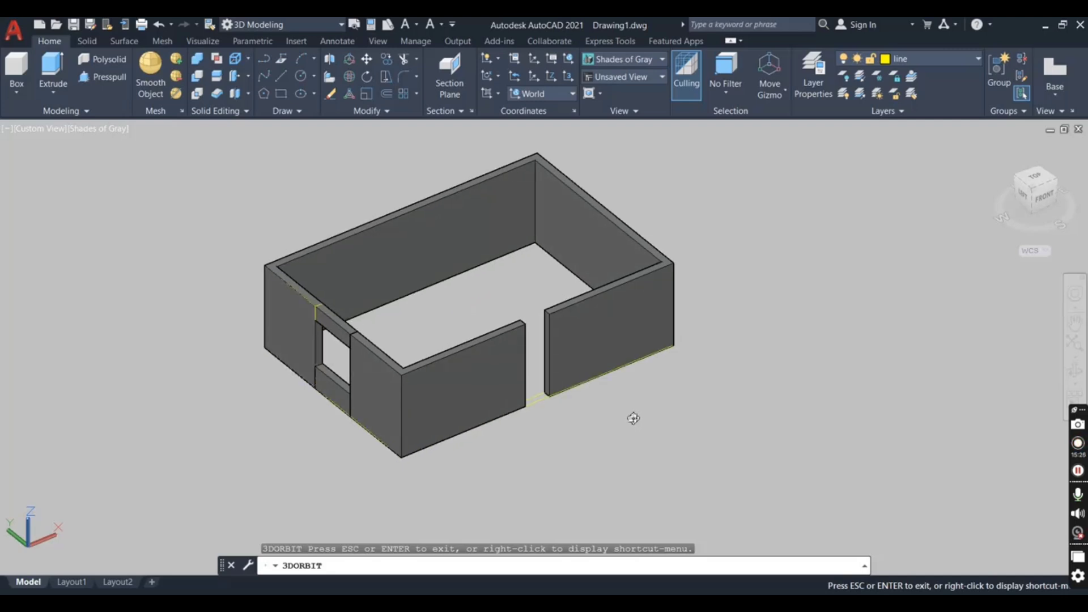
key(Escape)
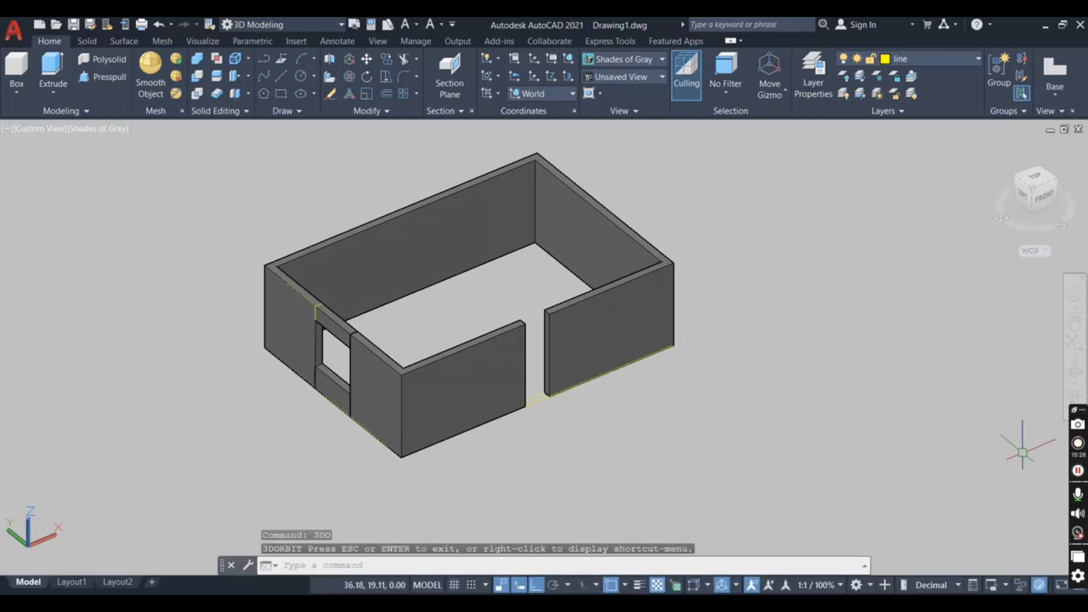